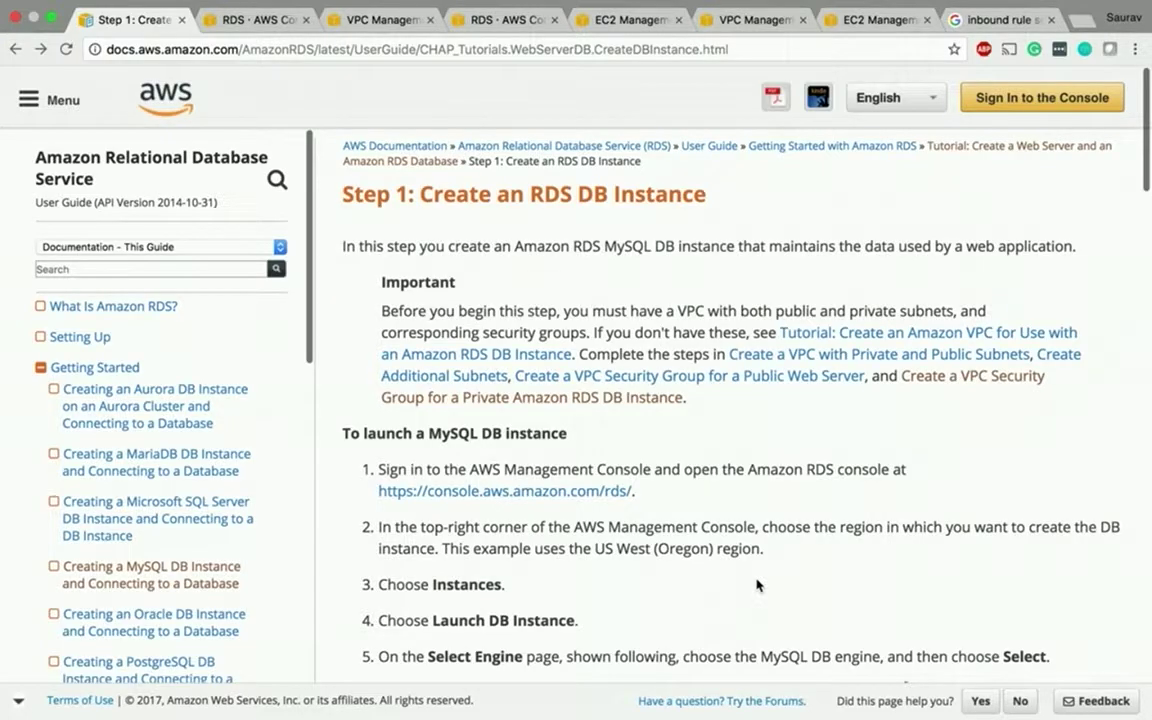
# - Read through the tutorial's MySQL launch steps, then move to the RDS console dashboard
pyautogui.scroll(-4, 757, 585)
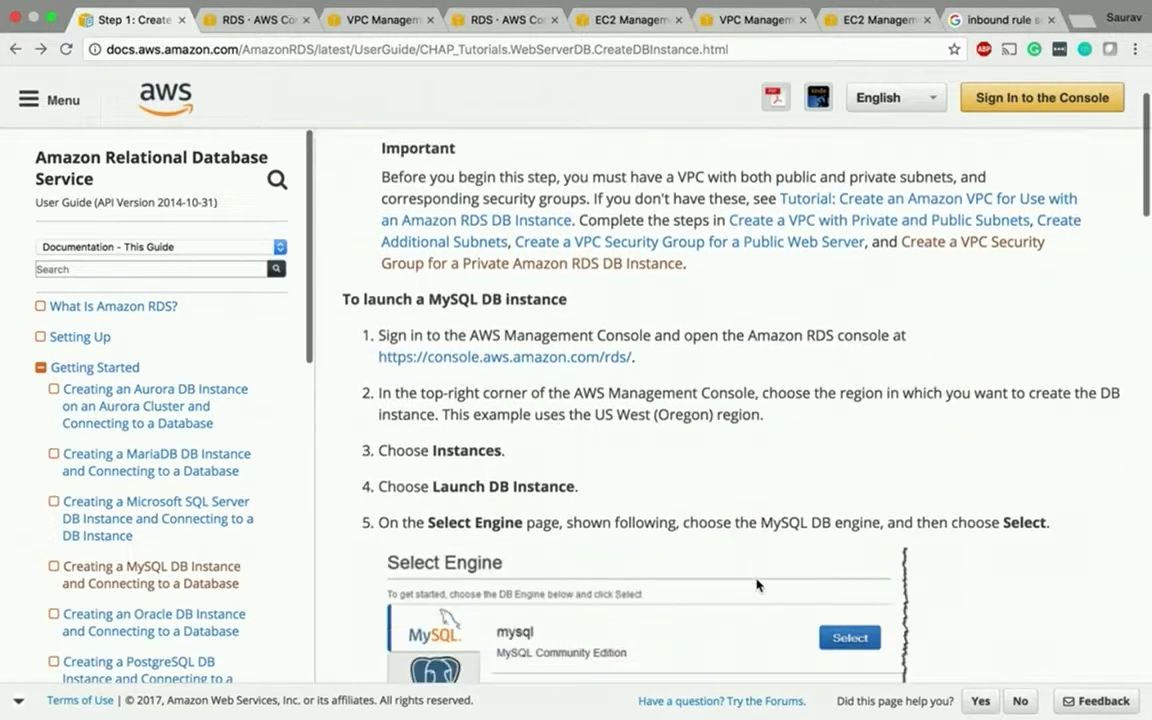
pyautogui.scroll(4, 757, 585)
pyautogui.scroll(-1, 757, 585)
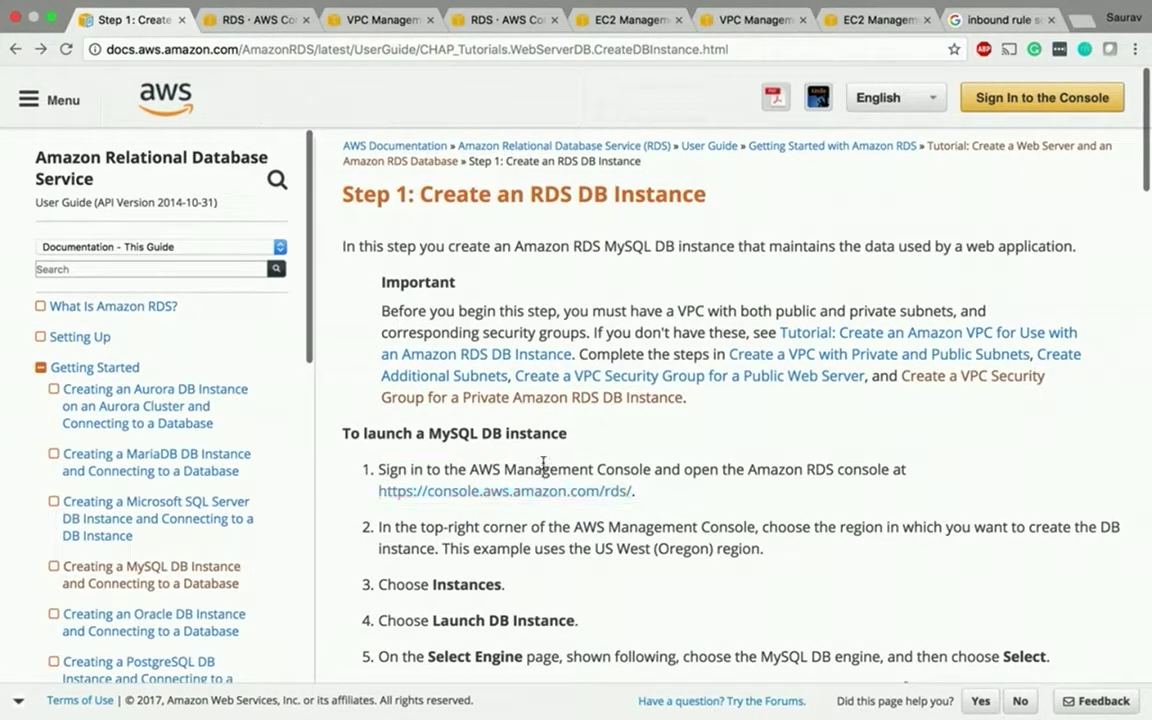
pyautogui.scroll(-2, 543, 462)
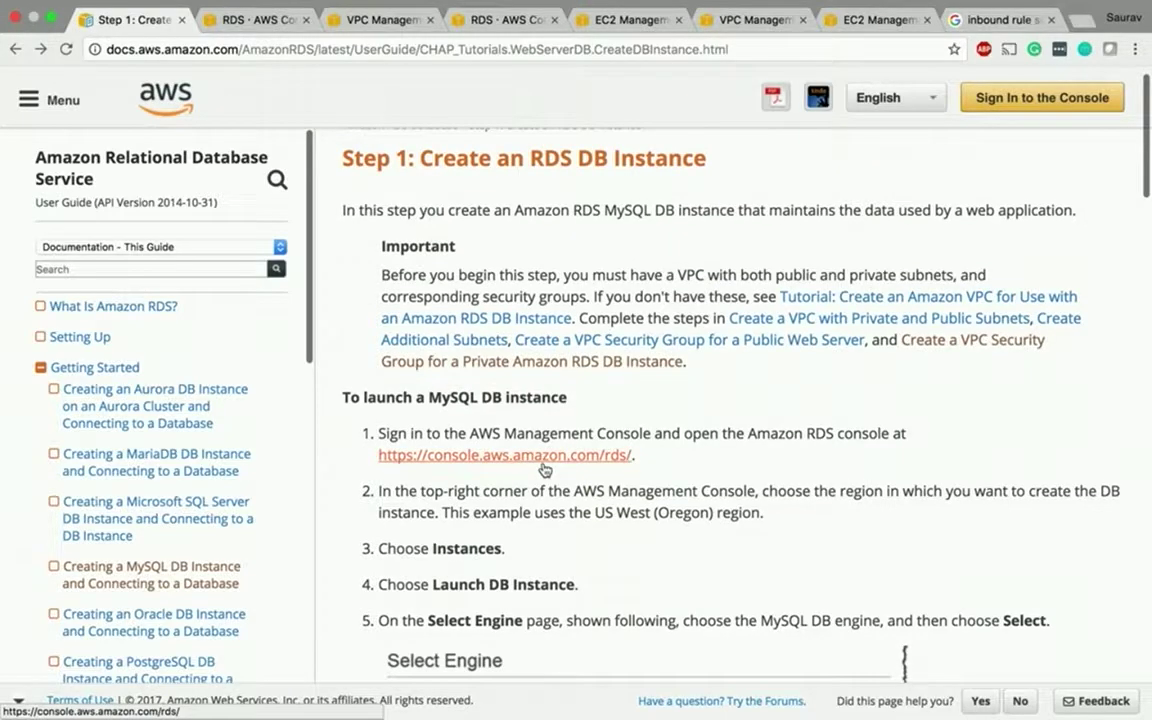
pyautogui.click(482, 20)
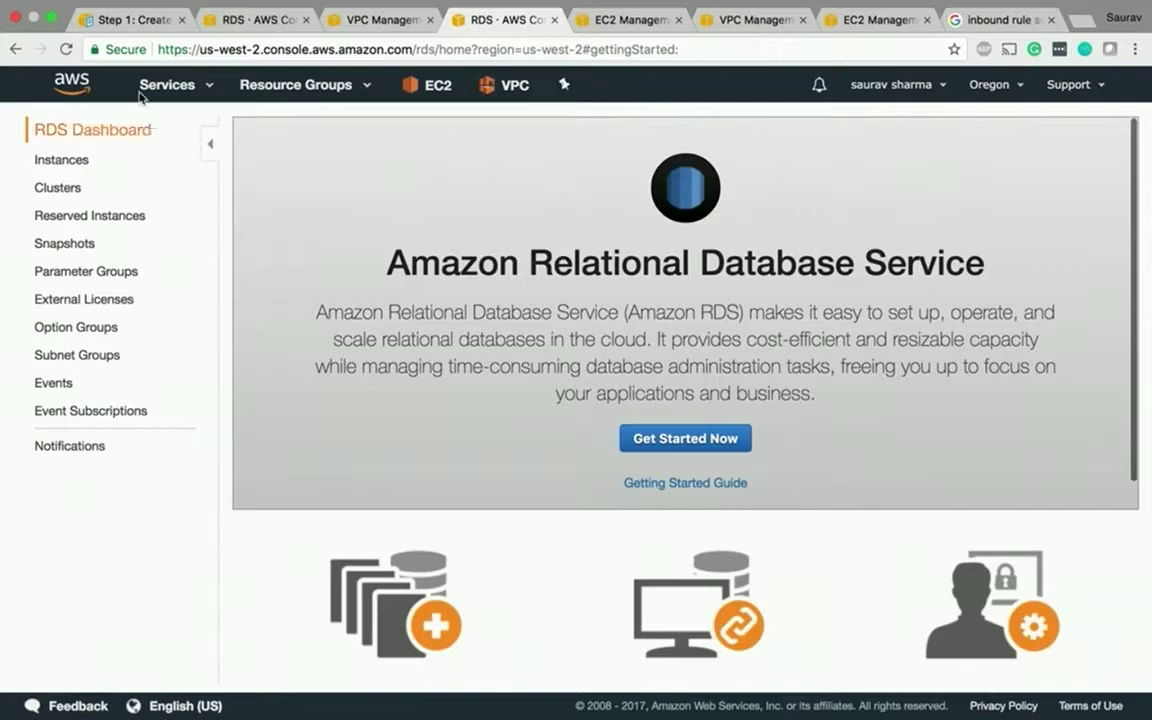
# - Start a new DB instance with the MySQL Community Edition engine, marked for Dev/Test use
pyautogui.click(65, 49)
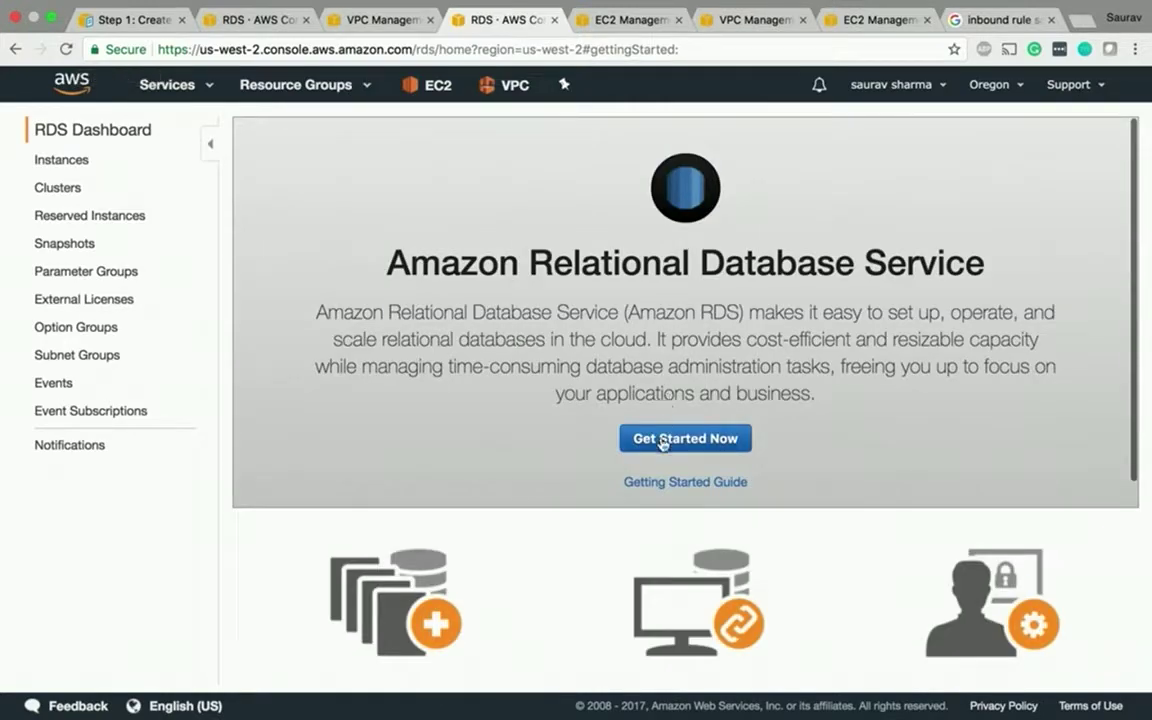
pyautogui.click(661, 440)
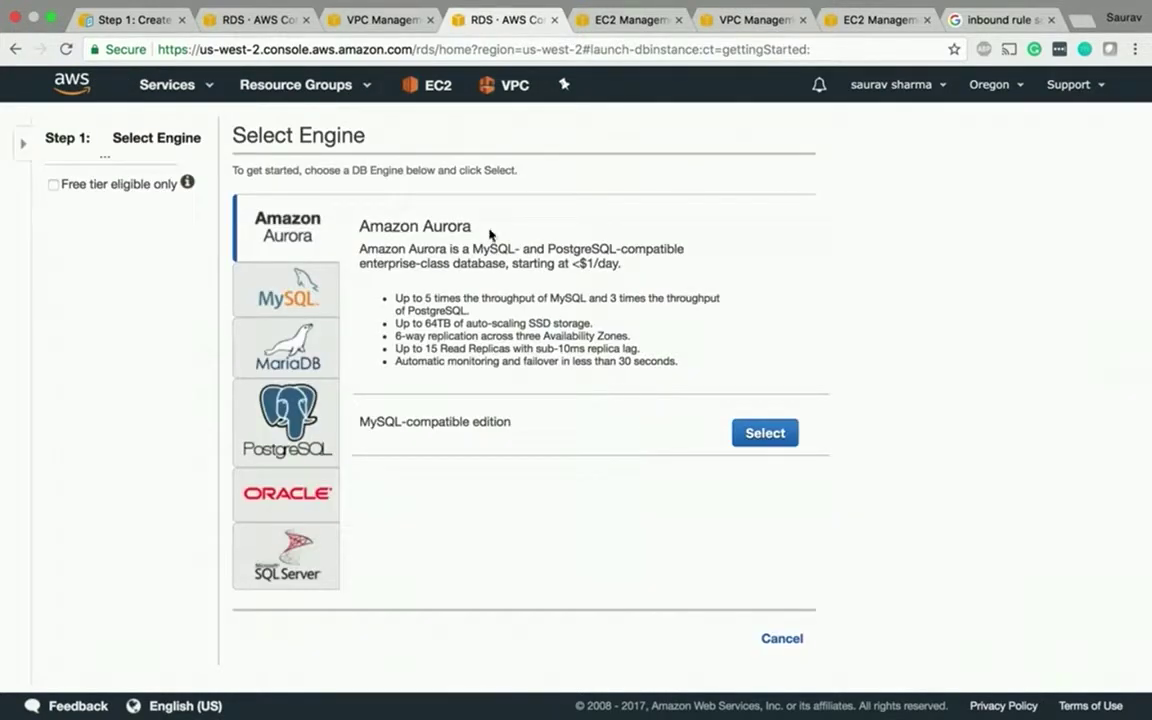
pyautogui.click(297, 302)
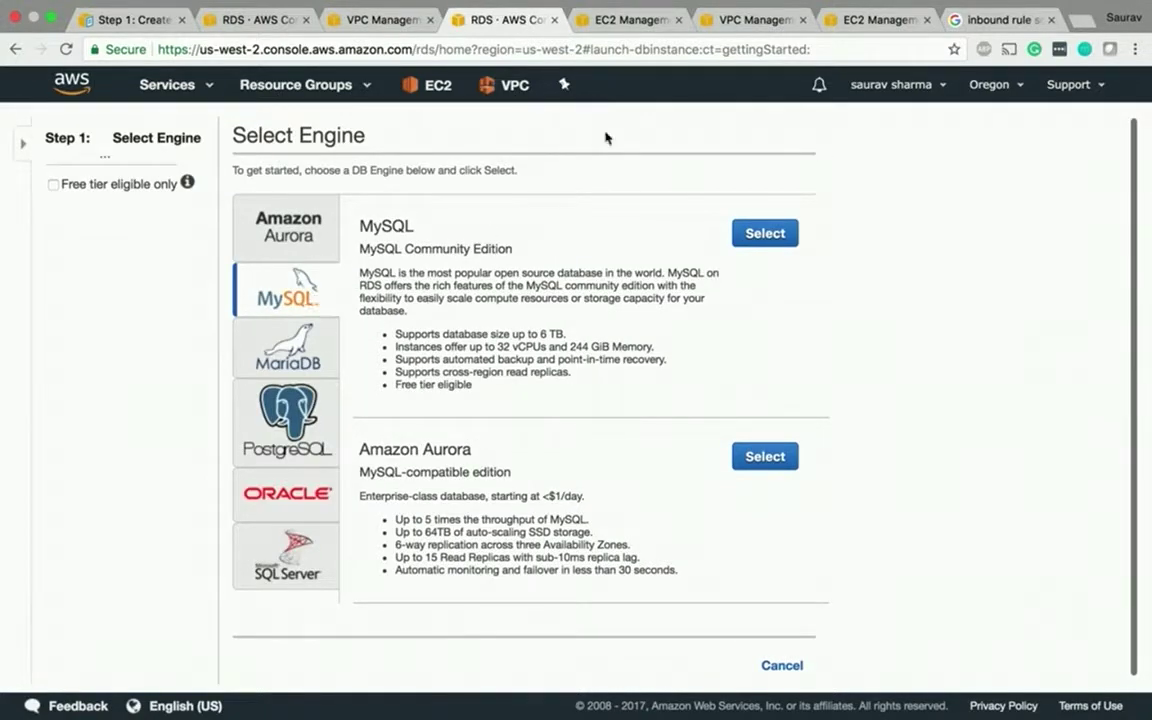
pyautogui.click(742, 245)
pyautogui.click(628, 253)
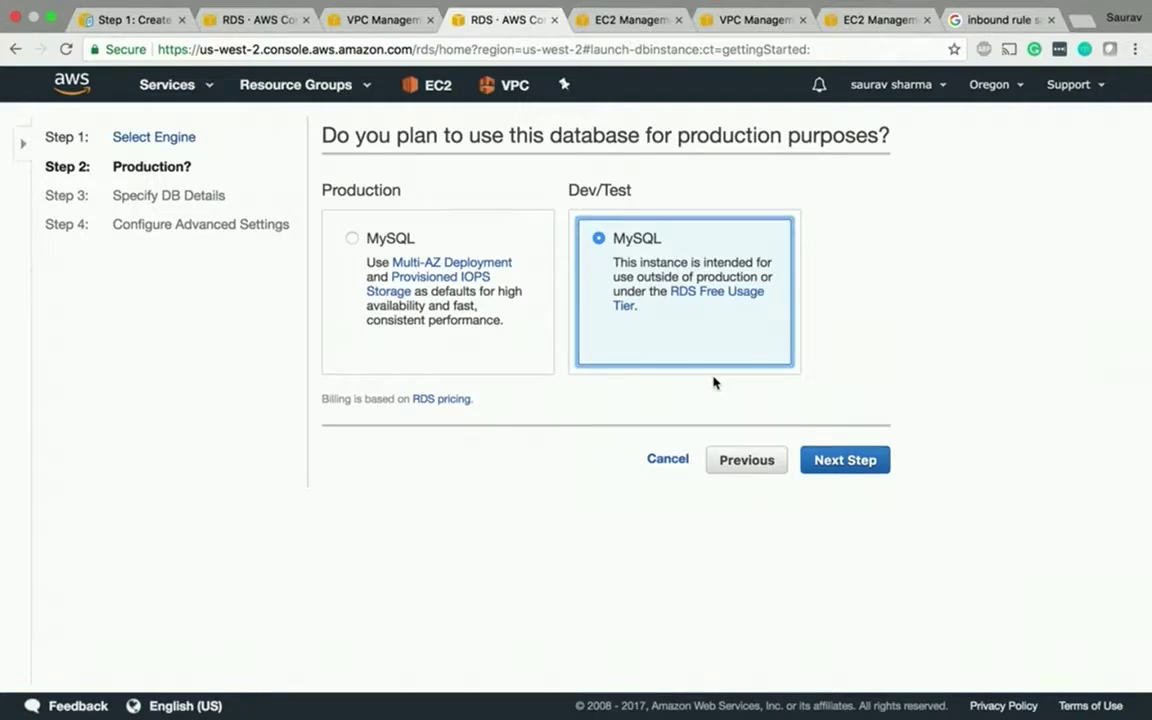
# - Choose the db.t2.micro instance class with Multi-AZ deployment set to No
pyautogui.click(848, 462)
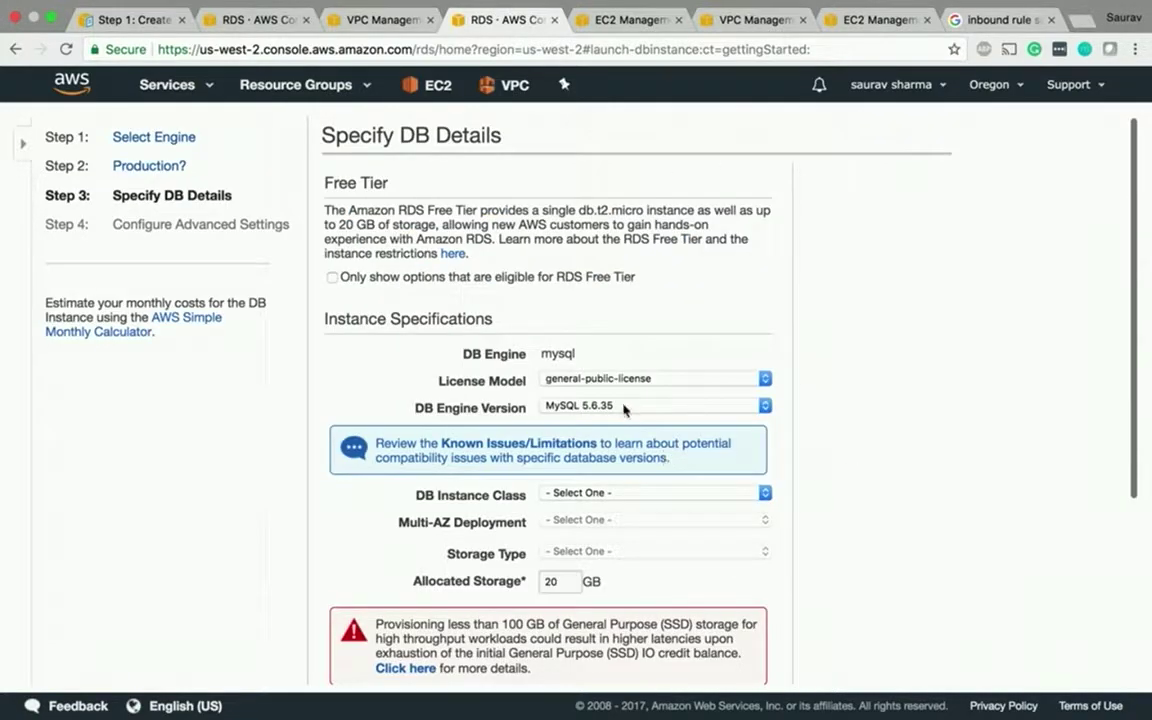
pyautogui.scroll(-5, 600, 408)
pyautogui.click(562, 294)
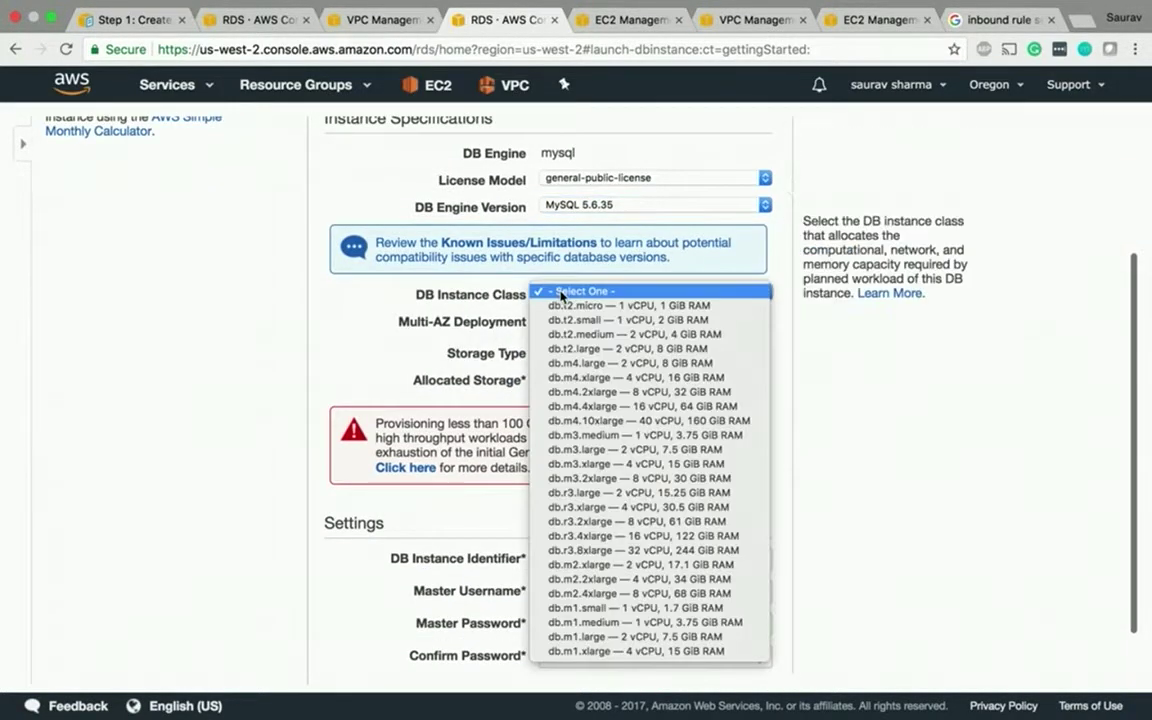
pyautogui.click(560, 305)
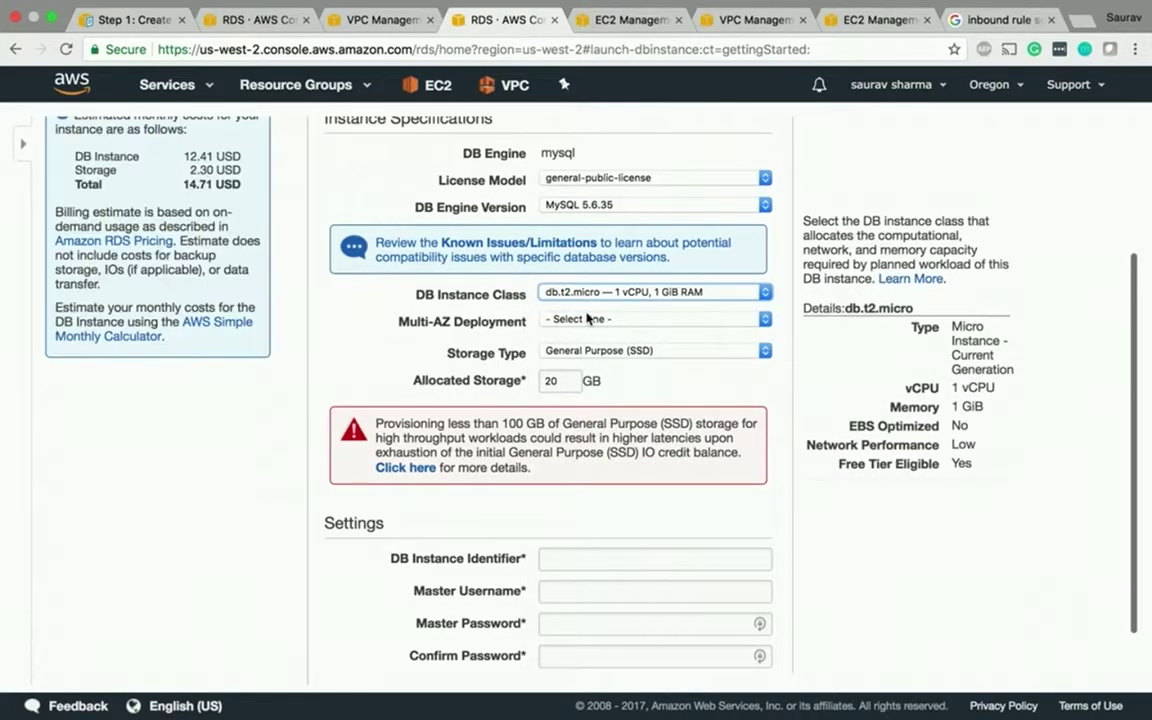
pyautogui.press('Tab')
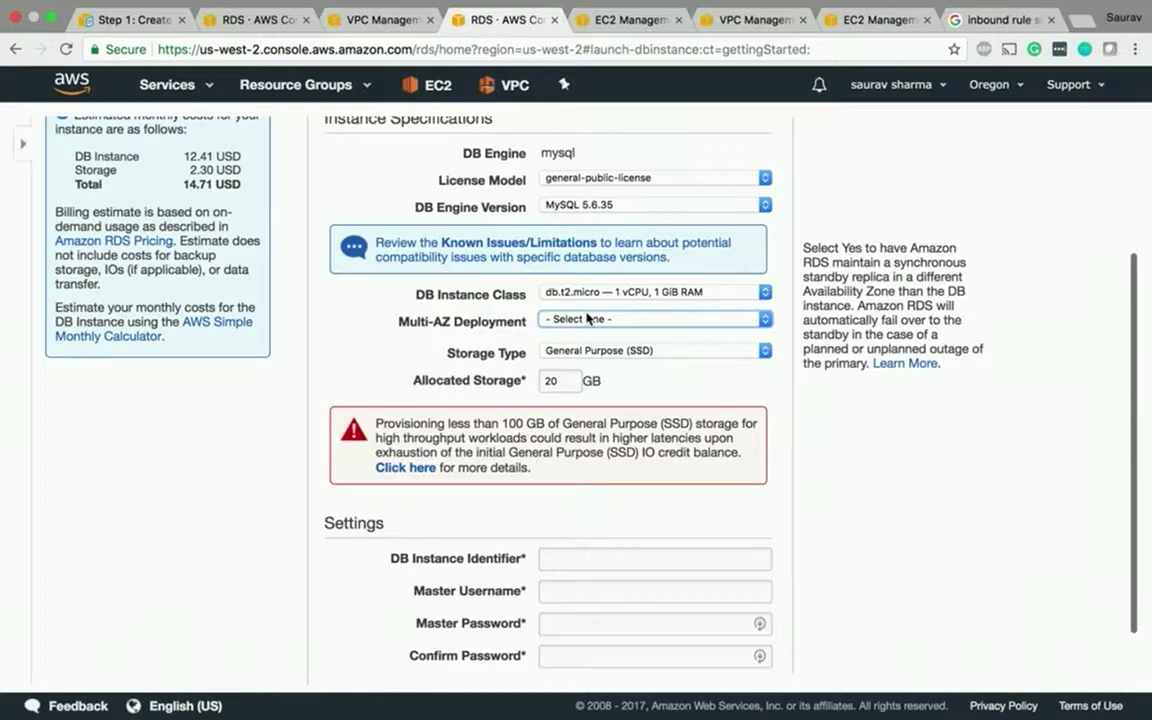
pyautogui.hotkey('shift', 'Tab')
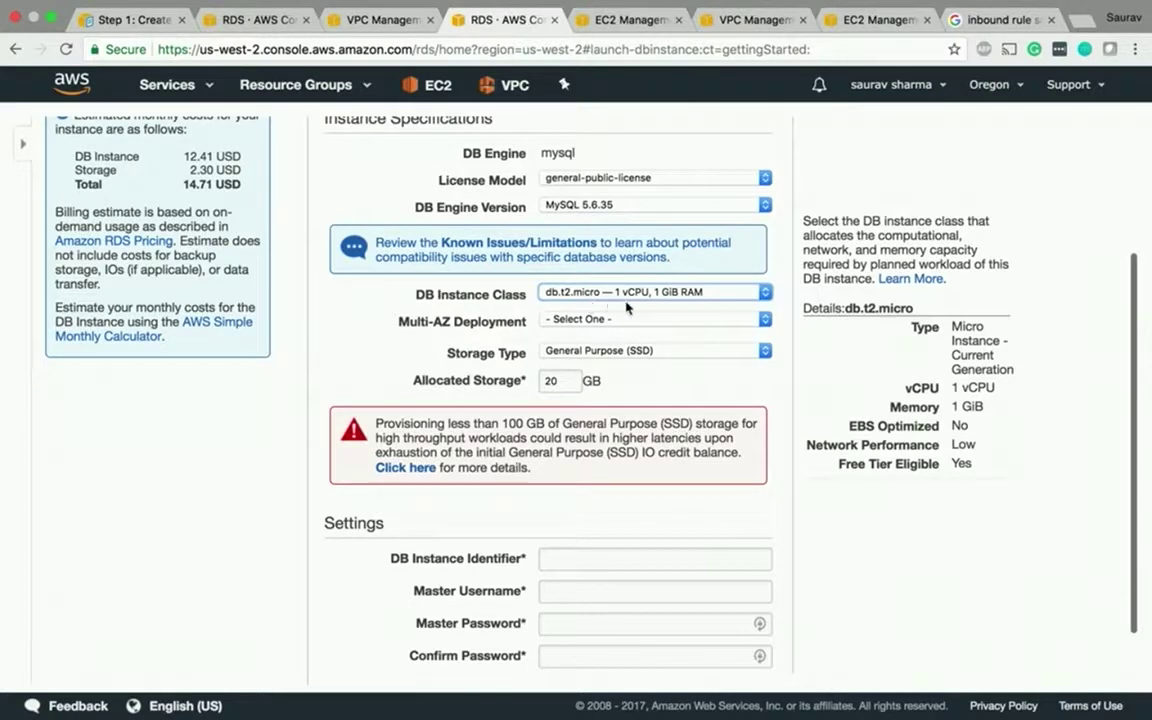
pyautogui.click(600, 319)
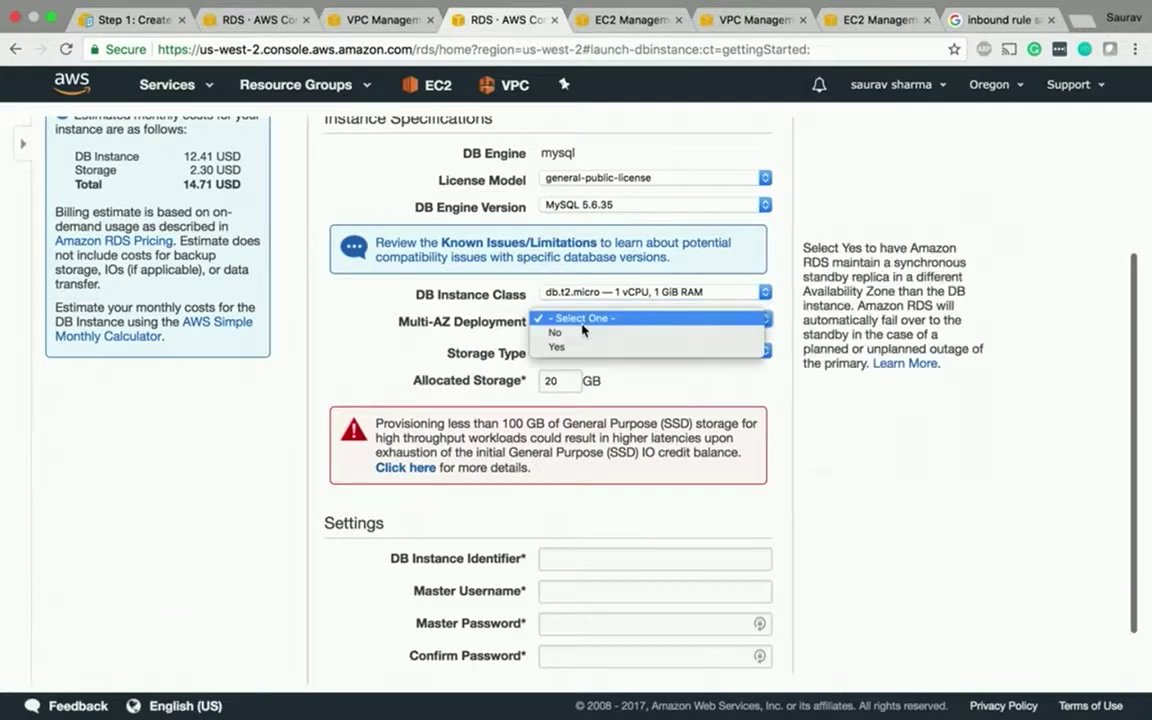
pyautogui.click(553, 333)
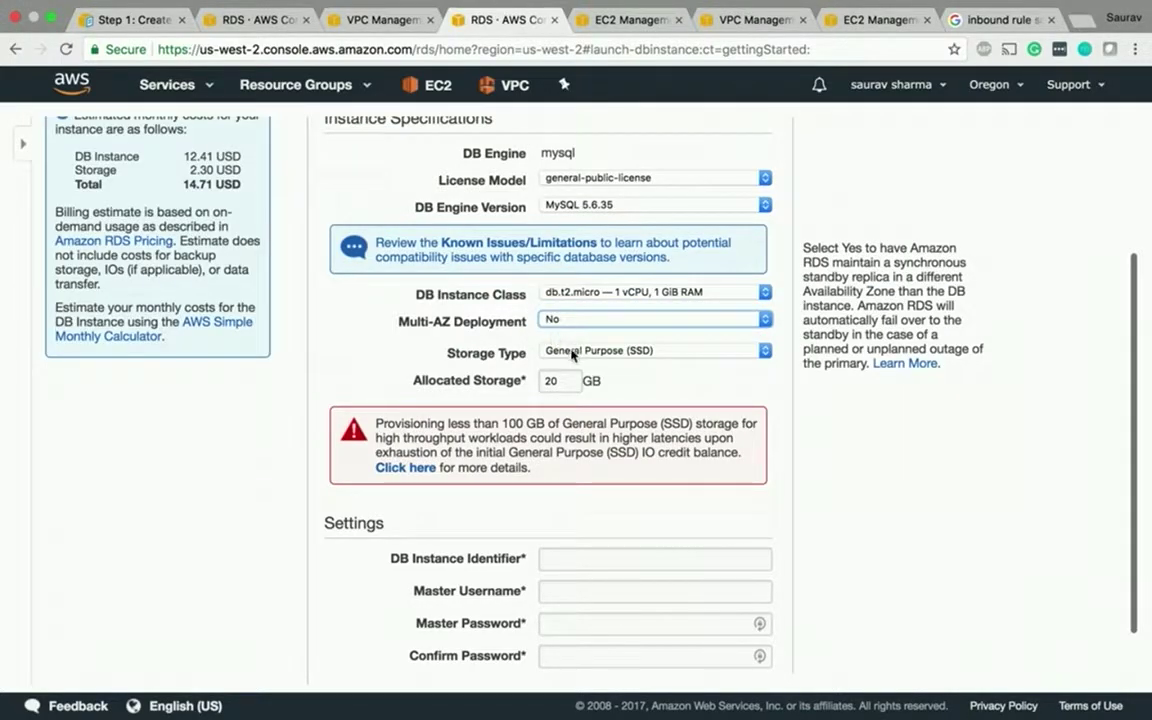
pyautogui.press('Tab')
# - Enter tutorial123 as DB instance identifier and master username, then type the master password
pyautogui.click(548, 558)
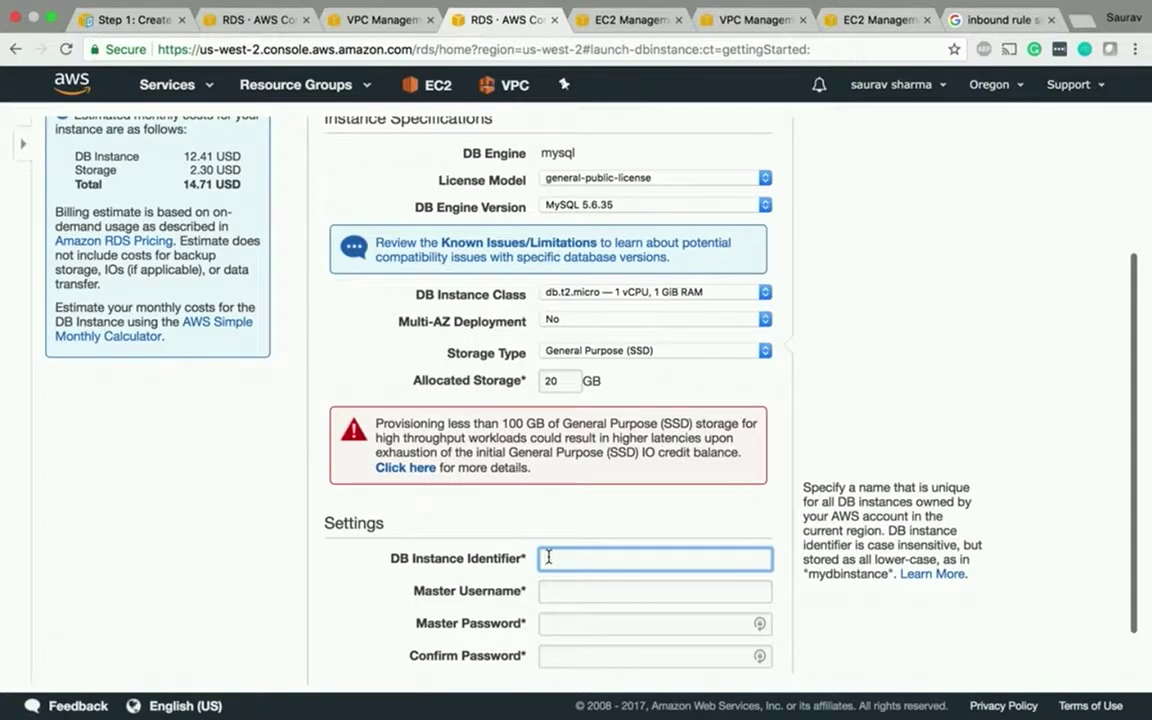
pyautogui.write('tutorial123')
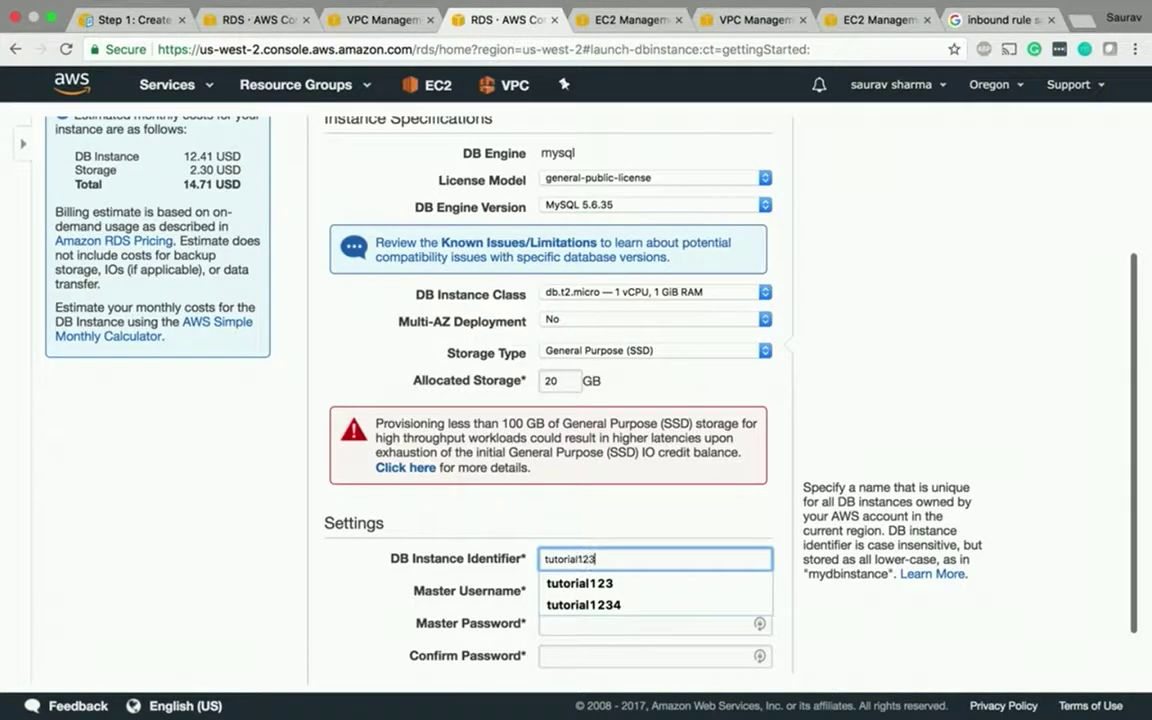
pyautogui.press('Tab')
pyautogui.write('tutorial123')
pyautogui.press('Tab')
pyautogui.write('tu')
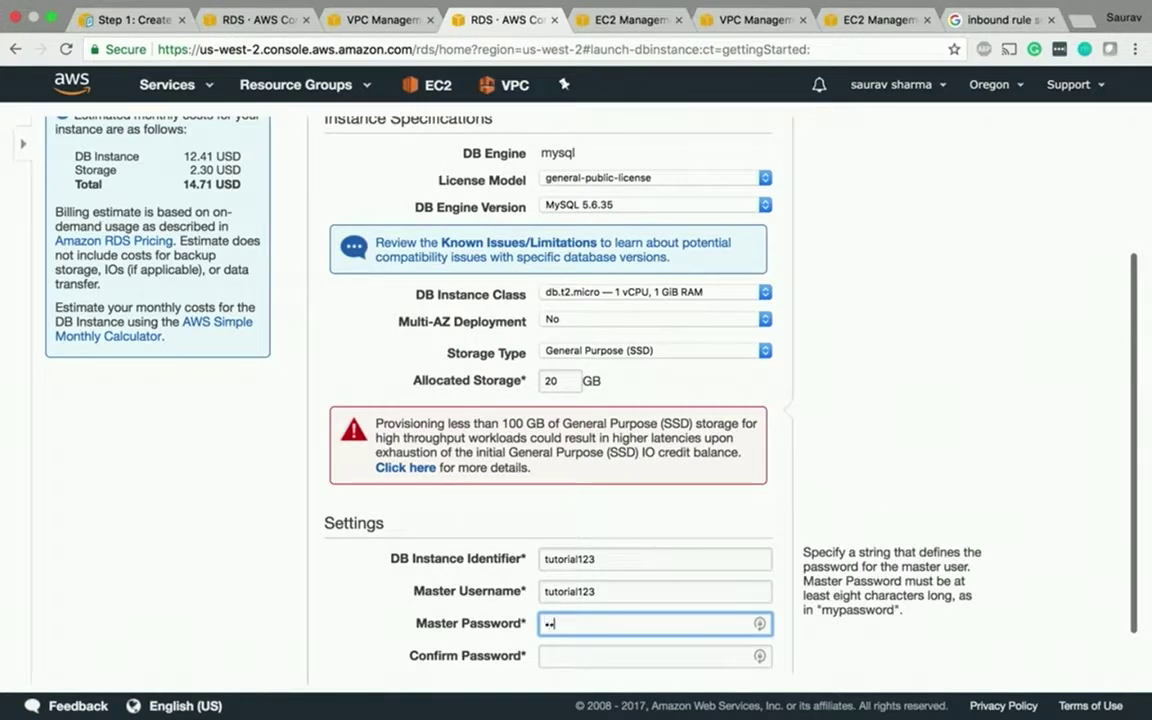
pyautogui.write('torial123')
pyautogui.press('Tab')
pyautogui.write('tutorial123')
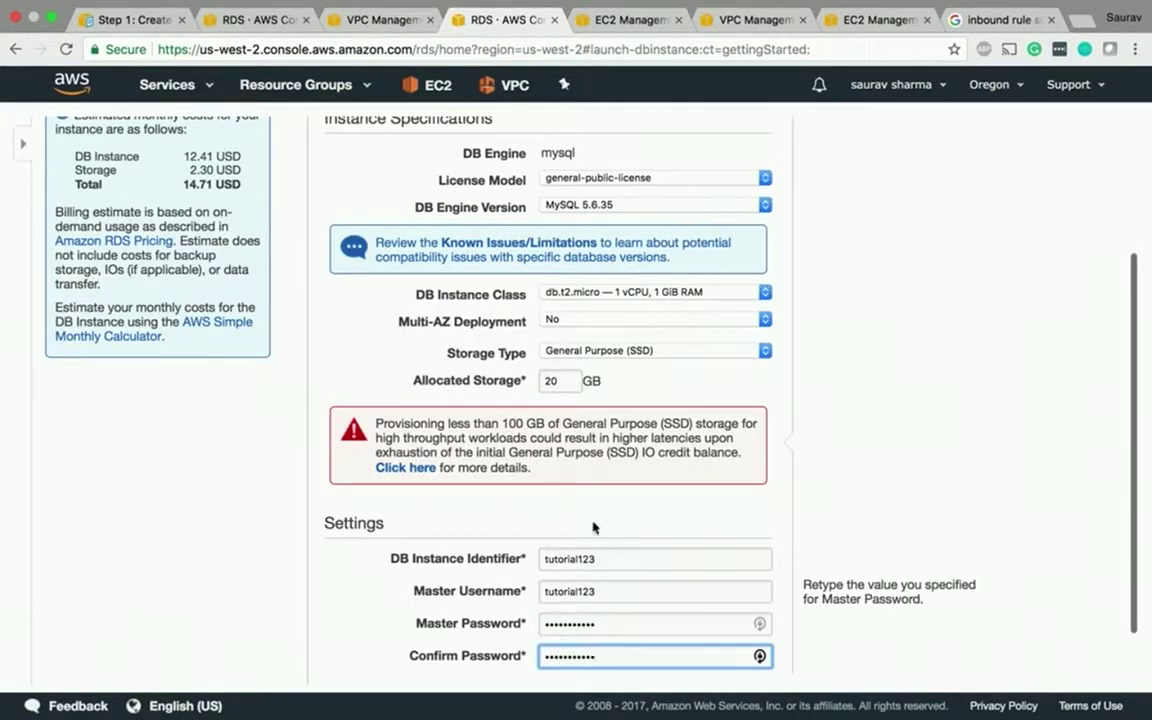
pyautogui.scroll(-2, 761, 651)
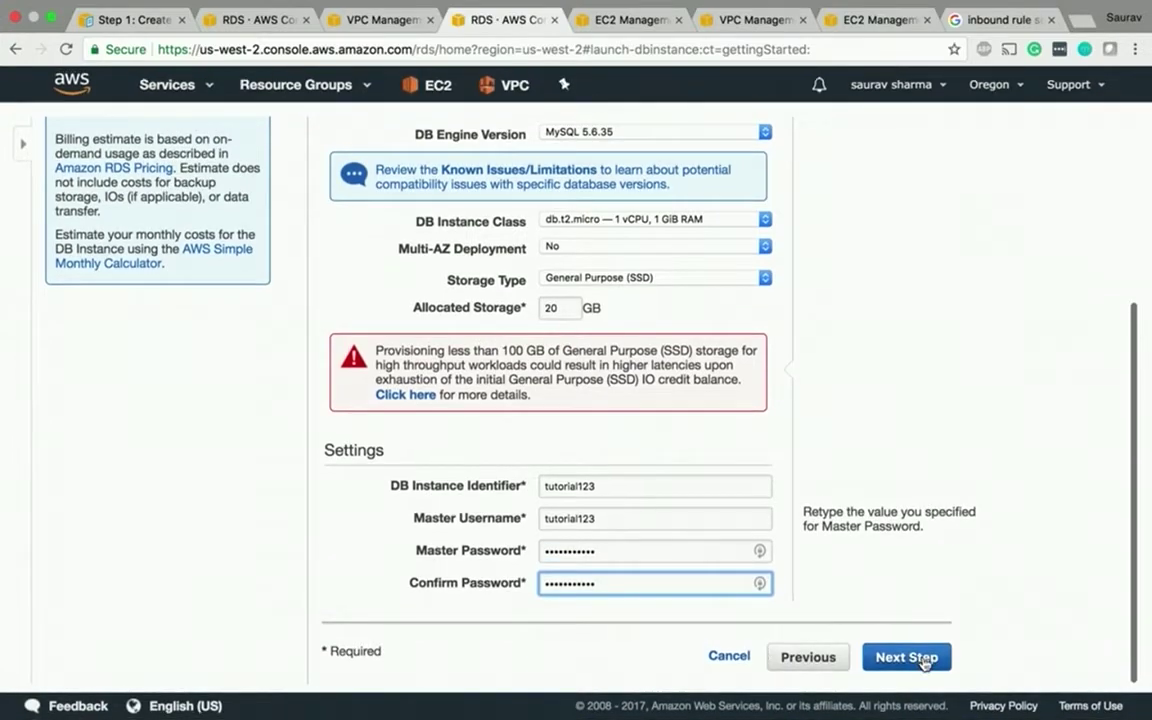
# - On the advanced settings step, place the database in MyVPC with the mygroup subnet group
pyautogui.click(921, 659)
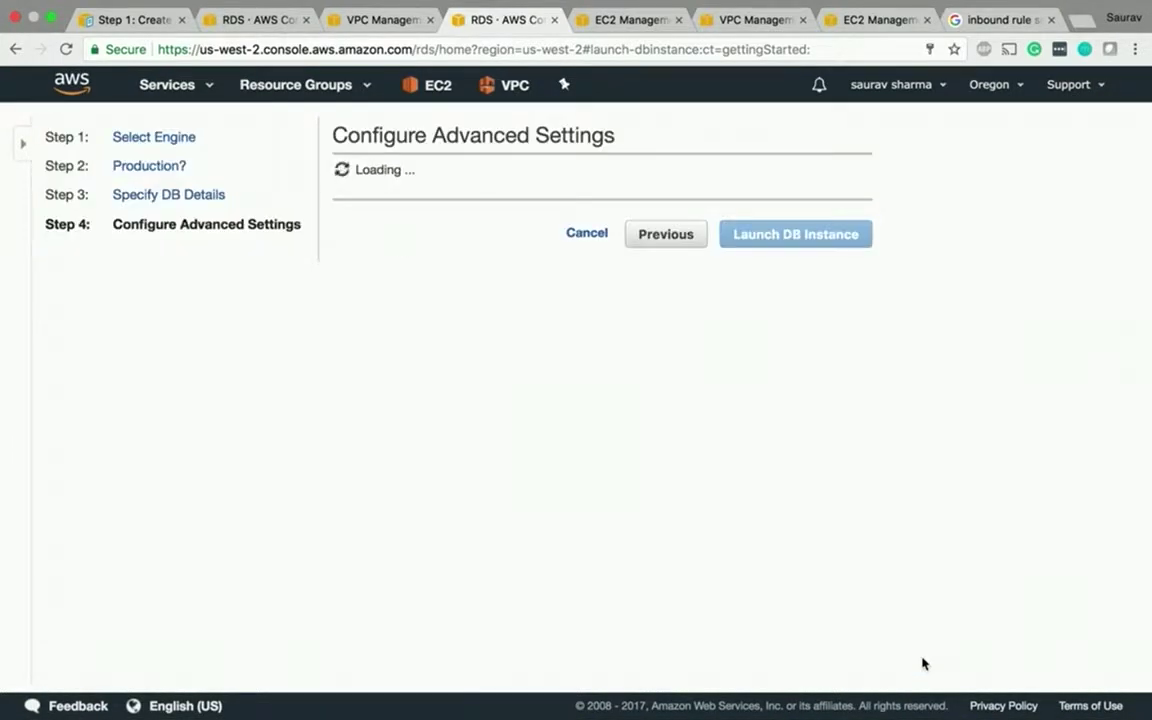
pyautogui.click(594, 233)
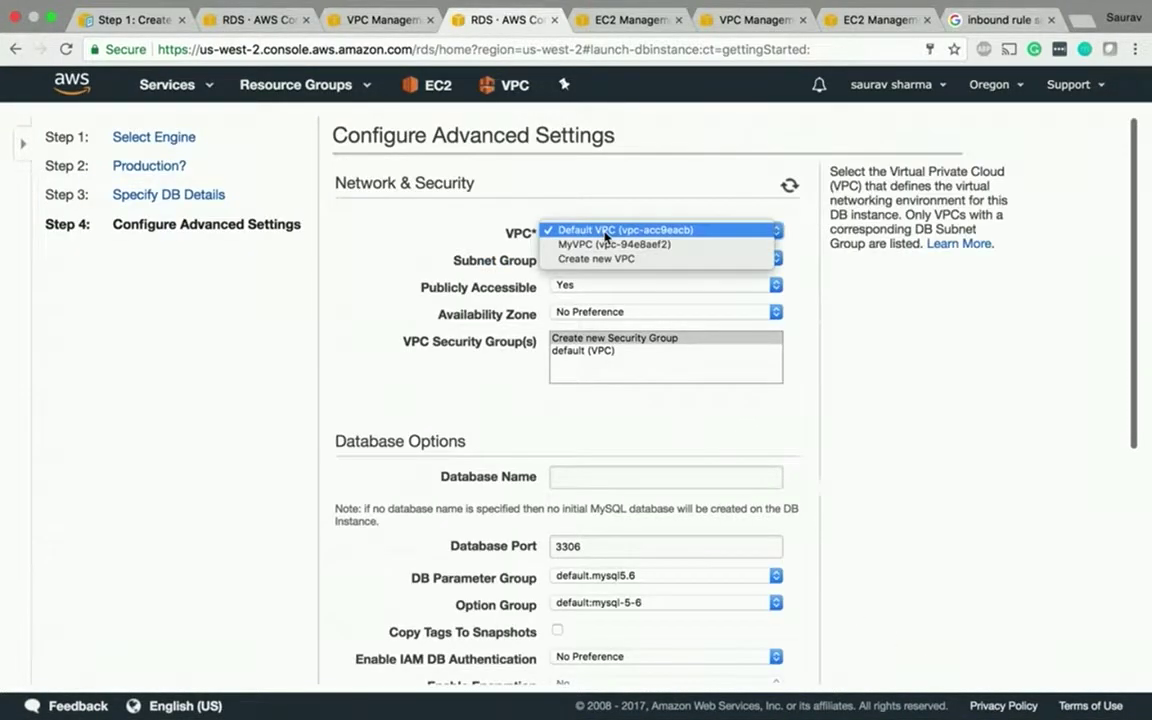
pyautogui.press('Escape')
pyautogui.click(594, 247)
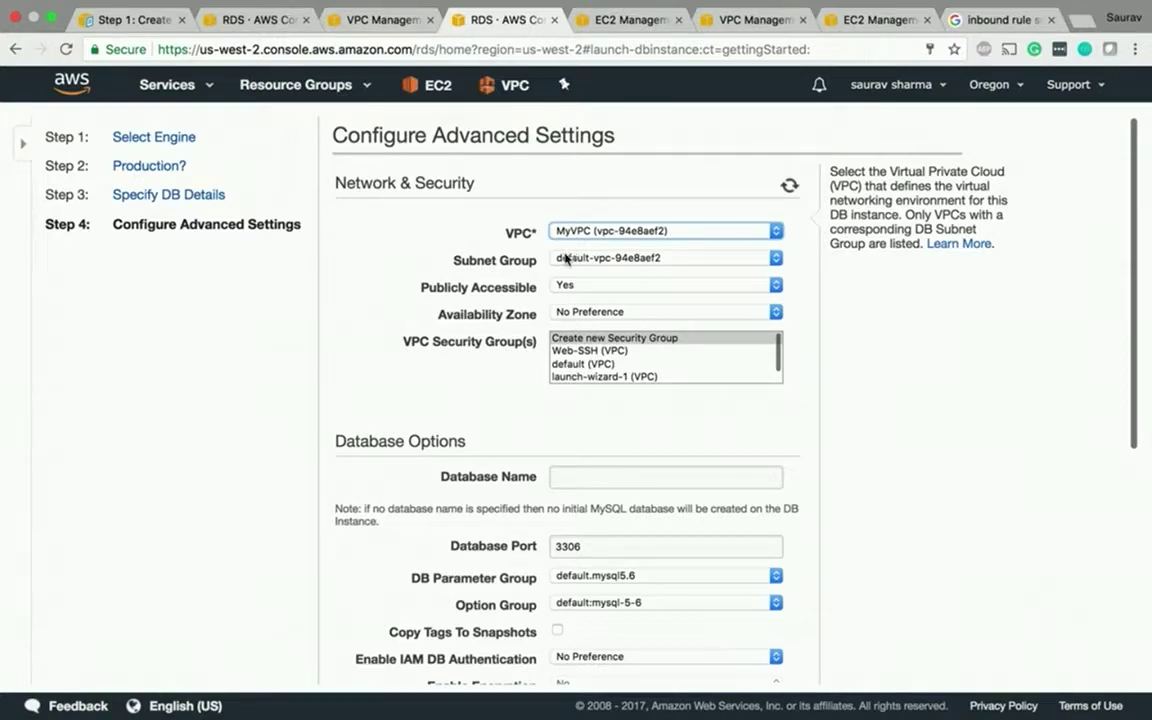
pyautogui.press('Tab')
pyautogui.click(567, 258)
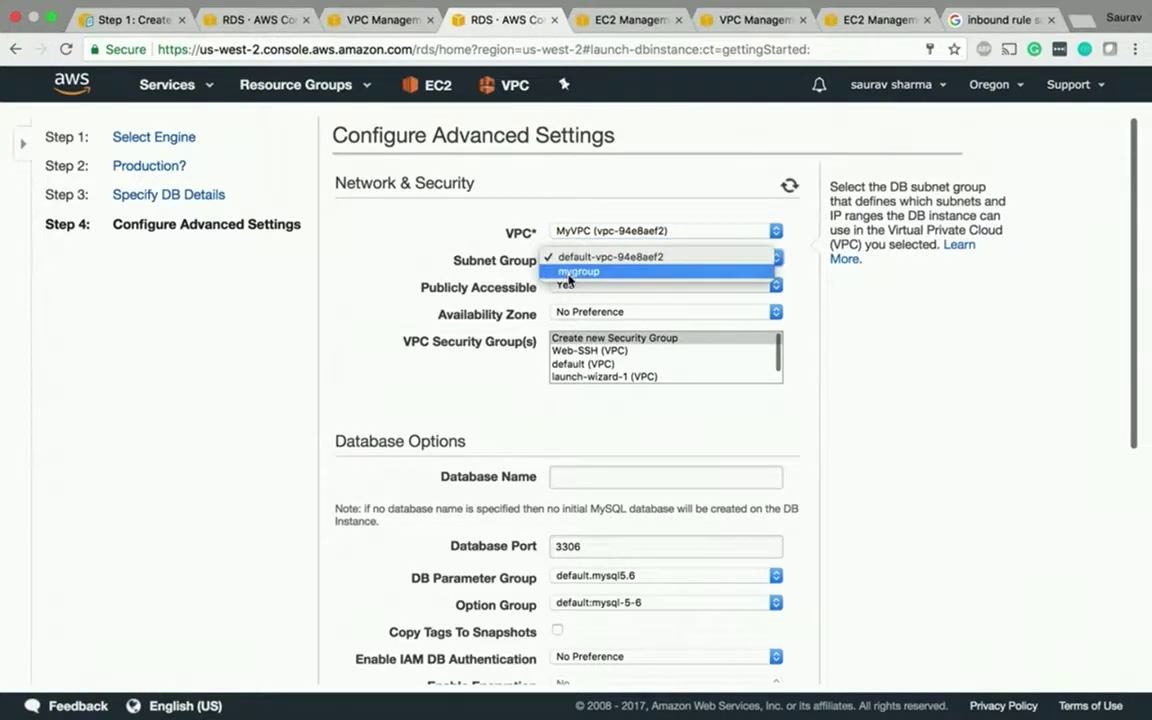
pyautogui.click(577, 271)
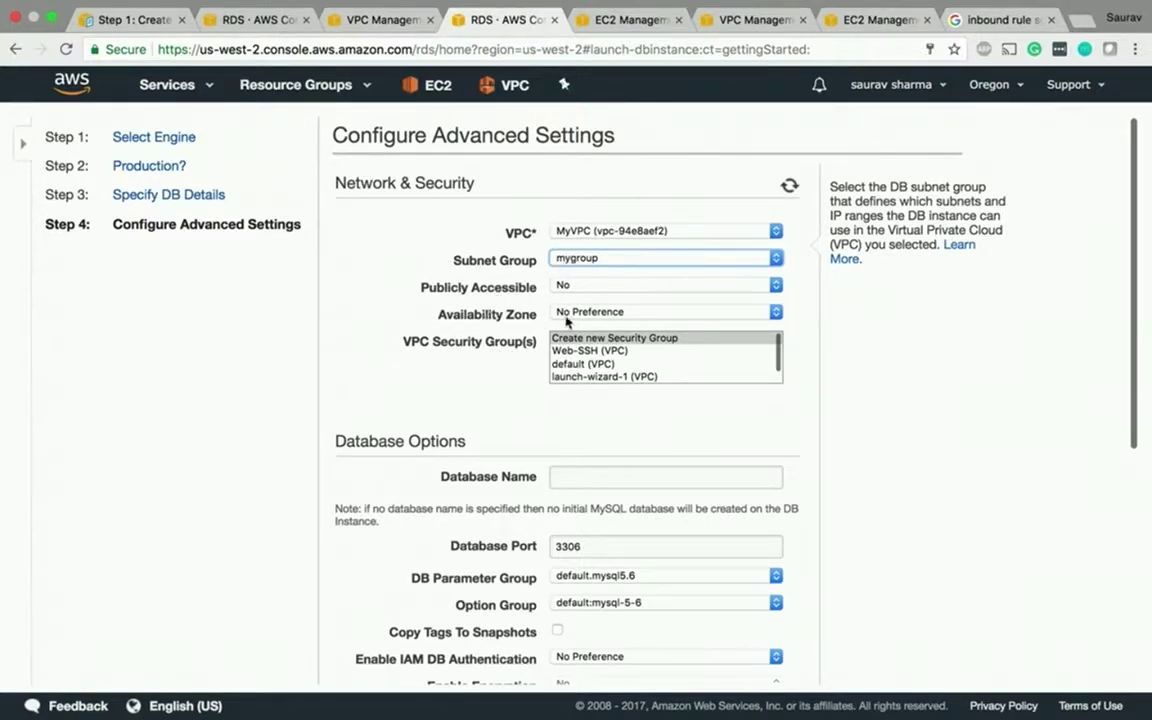
# - Assign the Web-SSH security group to the database
pyautogui.click(507, 342)
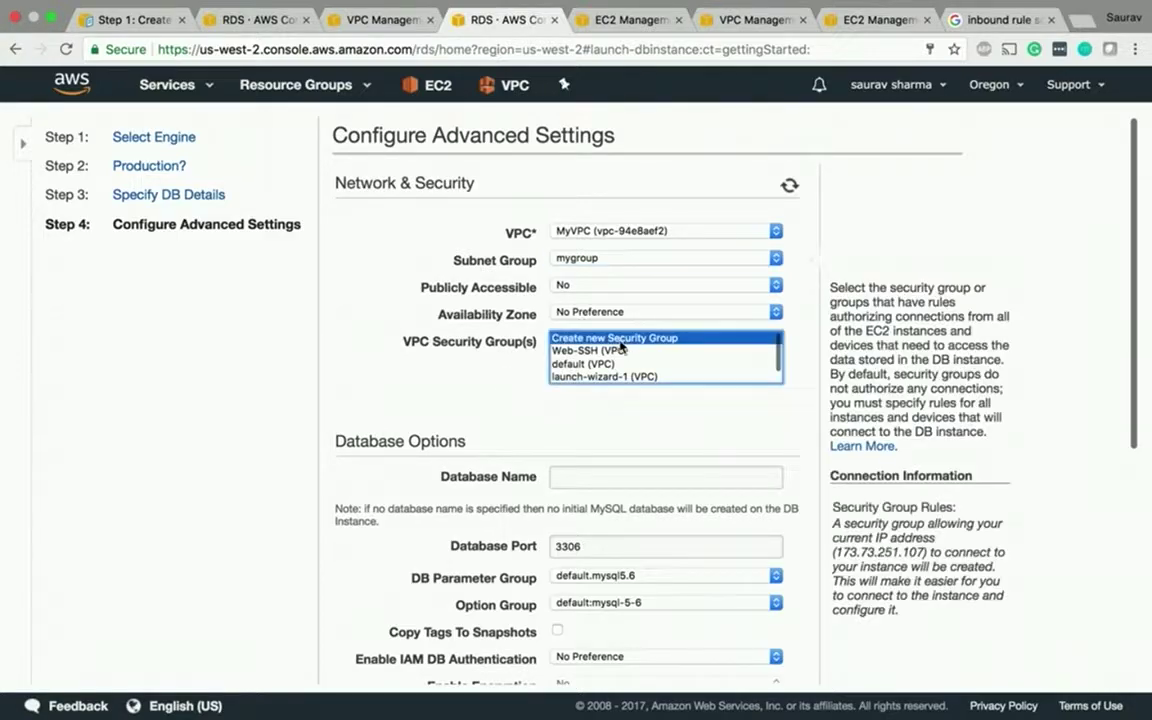
pyautogui.click(603, 352)
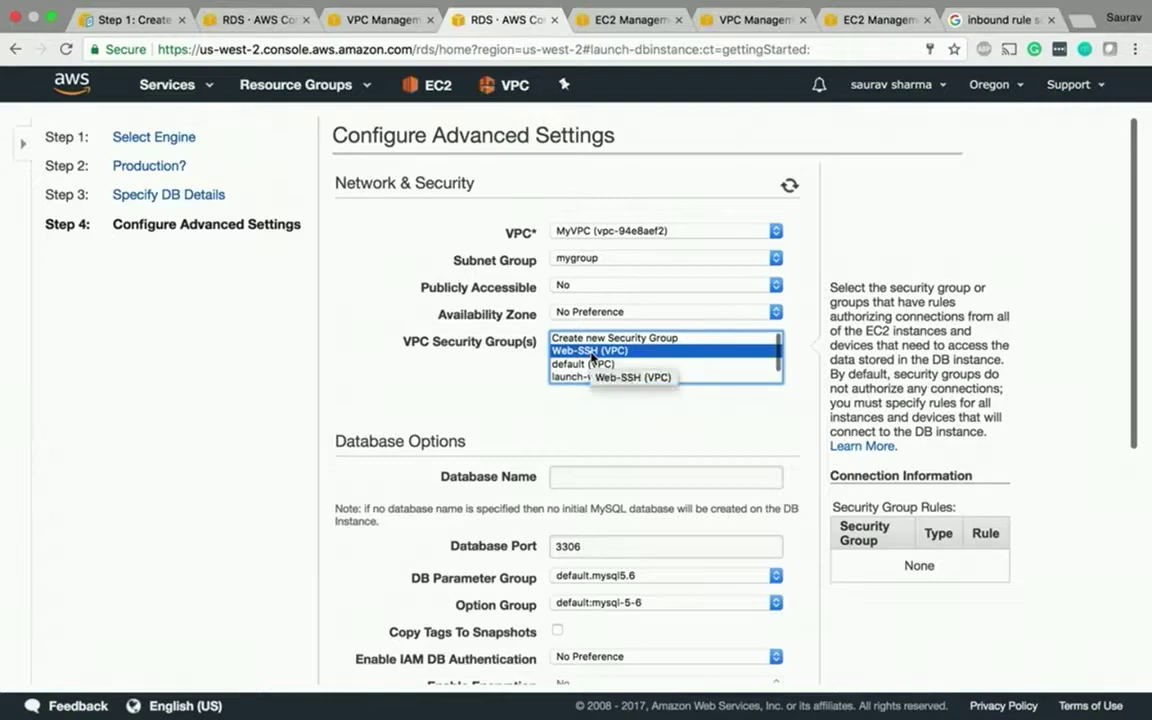
pyautogui.scroll(-2, 591, 357)
pyautogui.scroll(2, 591, 357)
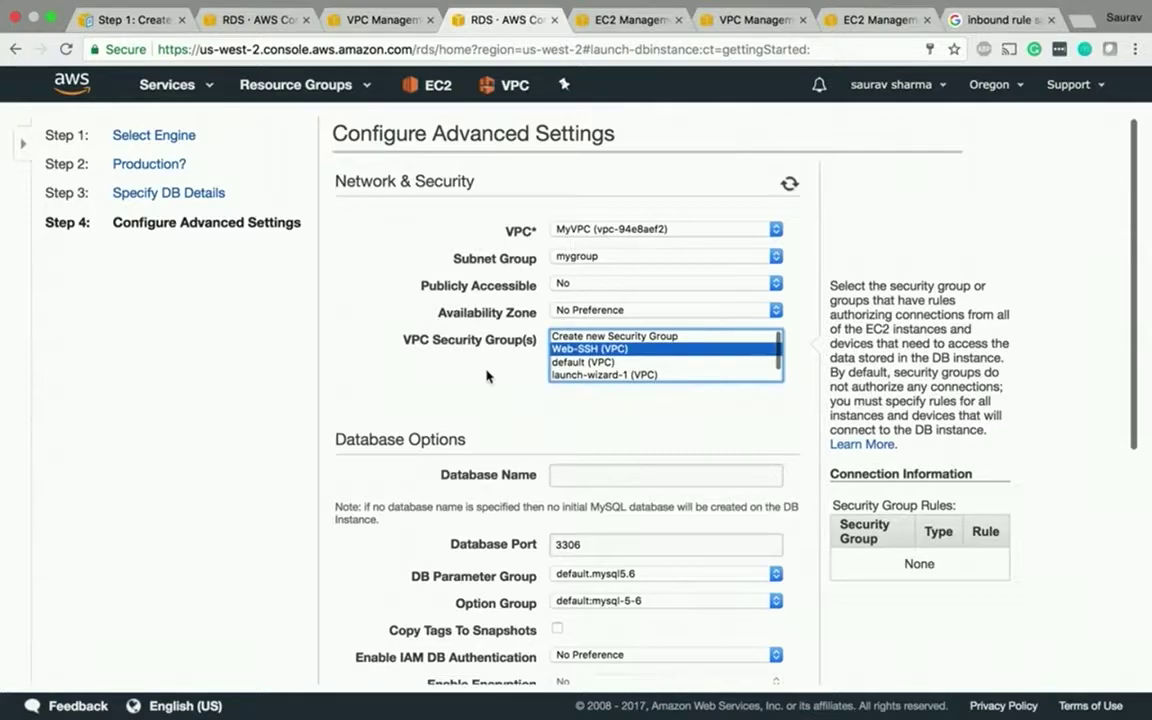
# - Name the database tutorial123 and set the backup retention period to 0 days
pyautogui.scroll(-2, 488, 378)
pyautogui.click(565, 370)
pyautogui.write('tutorial123')
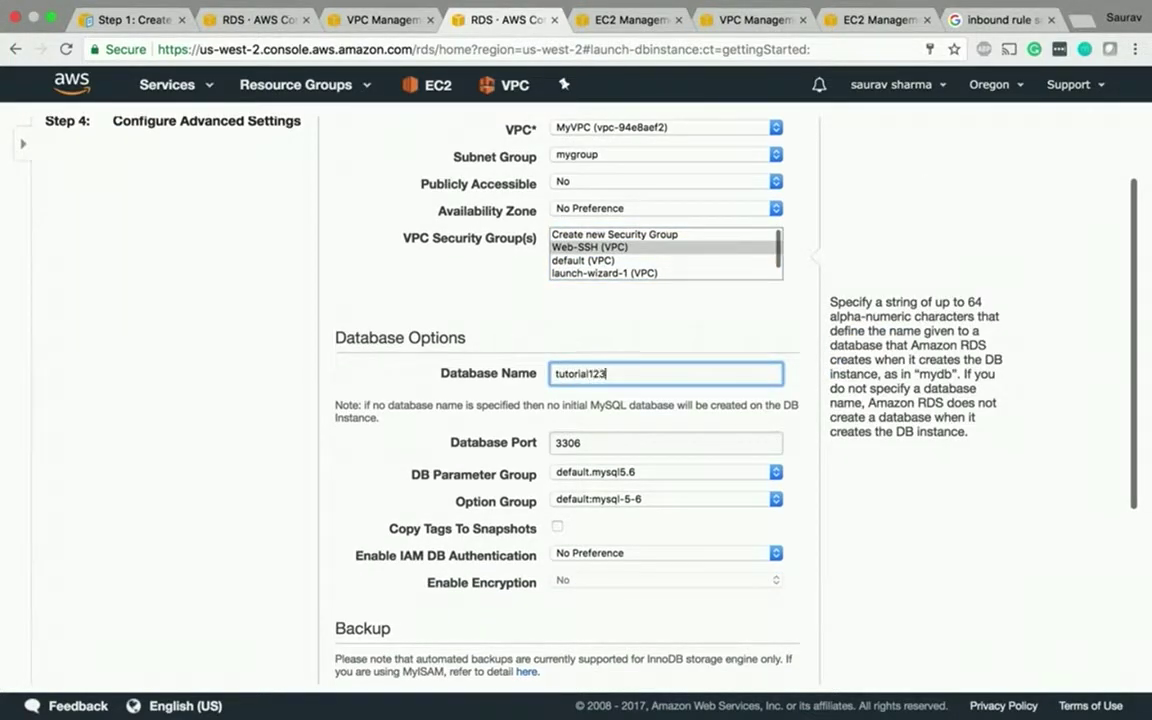
pyautogui.scroll(-2, 586, 548)
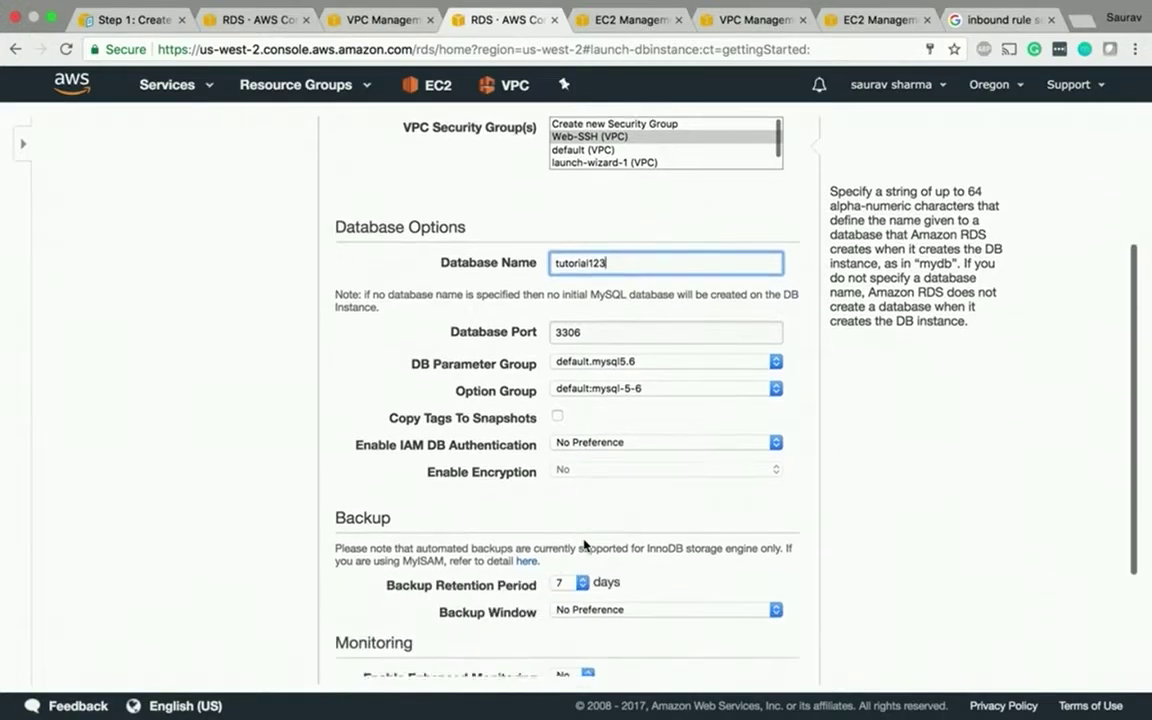
pyautogui.scroll(-1, 586, 545)
pyautogui.click(563, 559)
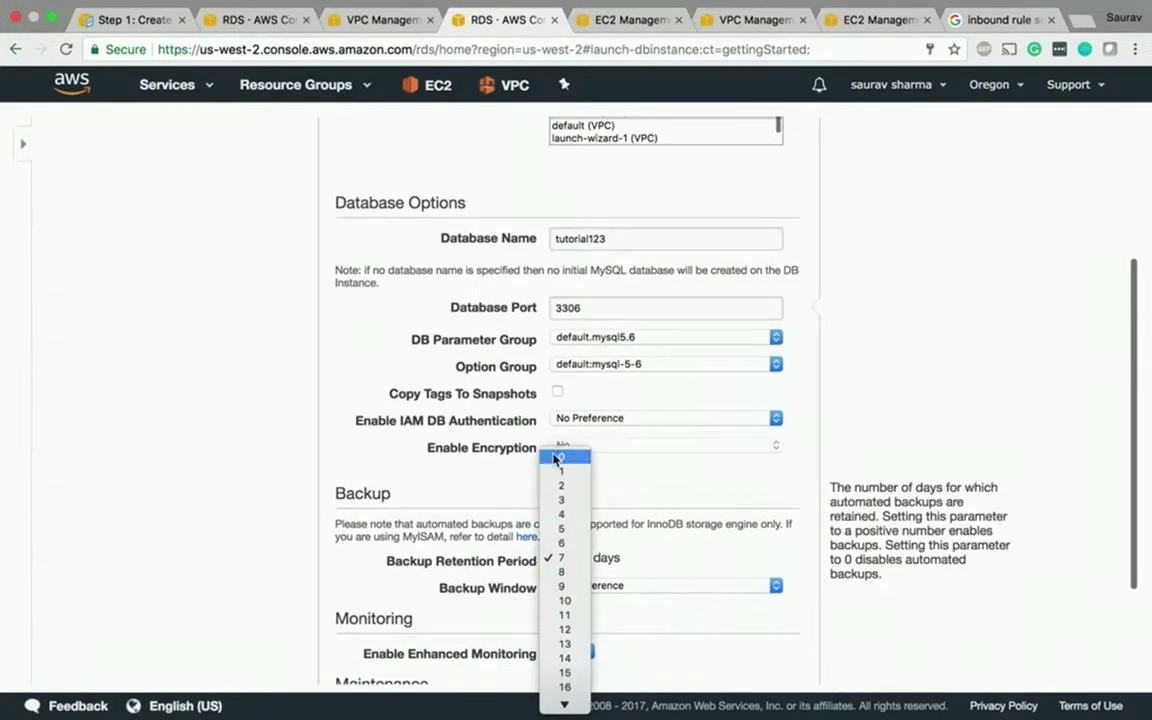
pyautogui.click(556, 458)
# - Launch the DB instance and go to the list of DB instances
pyautogui.scroll(-5, 513, 522)
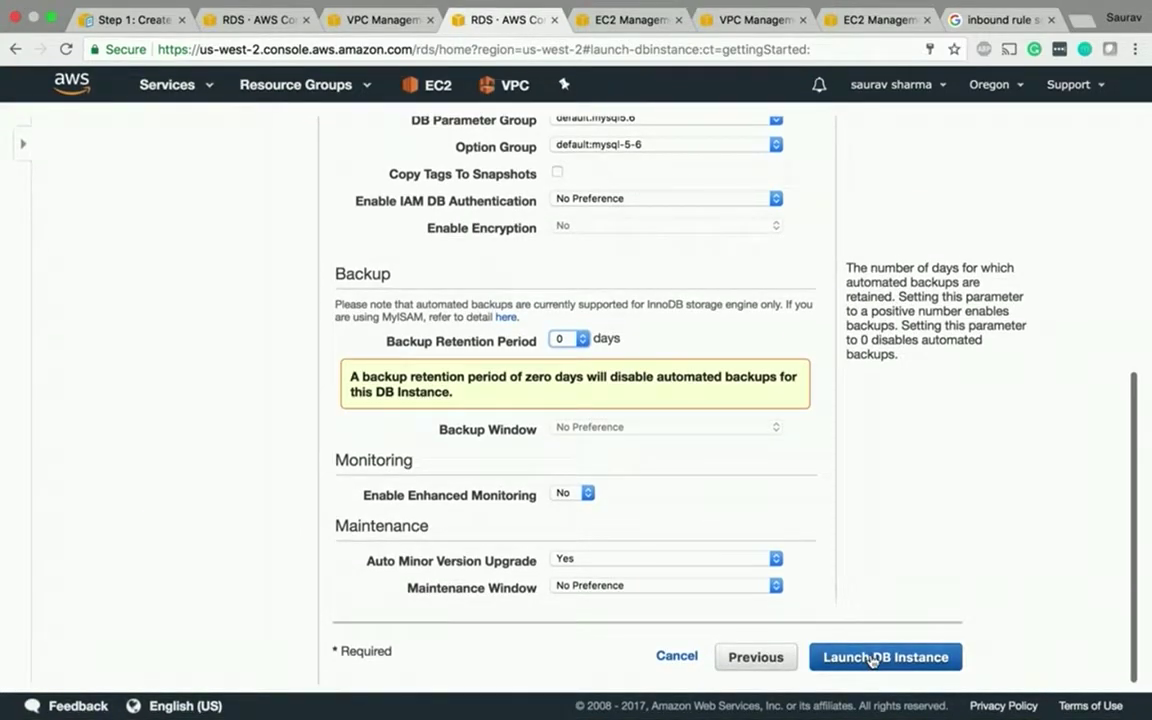
pyautogui.scroll(10, 828, 406)
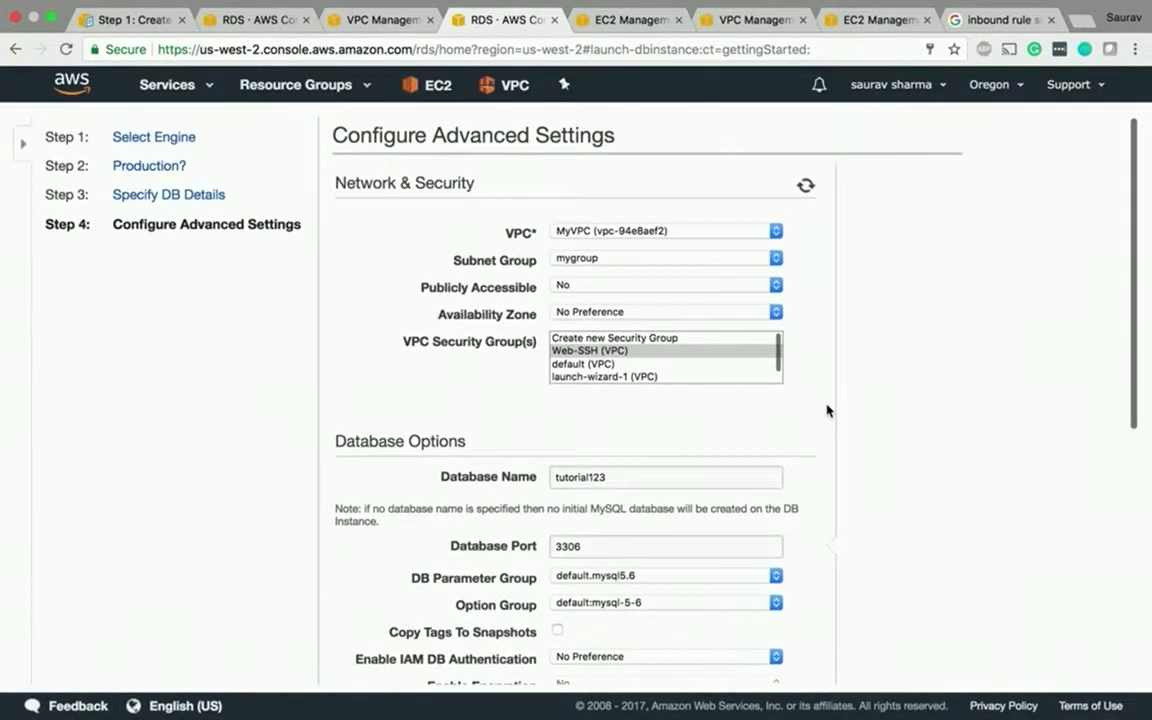
pyautogui.scroll(-10, 828, 410)
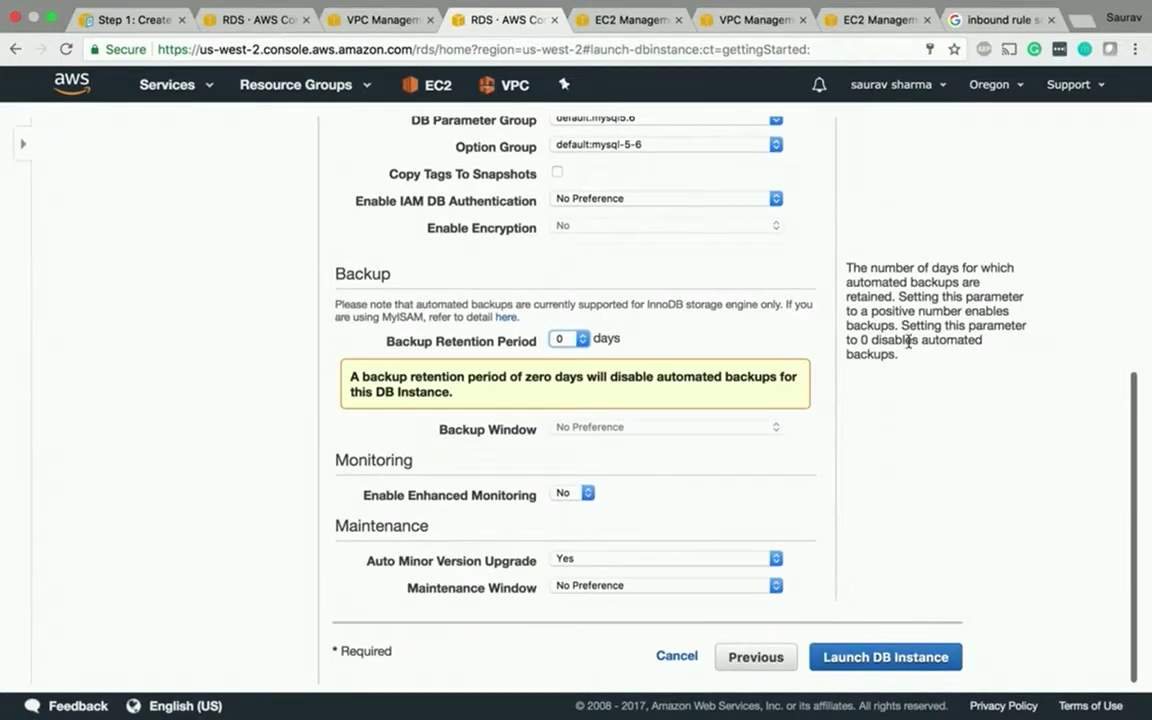
pyautogui.scroll(10, 905, 340)
pyautogui.scroll(-10, 908, 347)
pyautogui.click(905, 657)
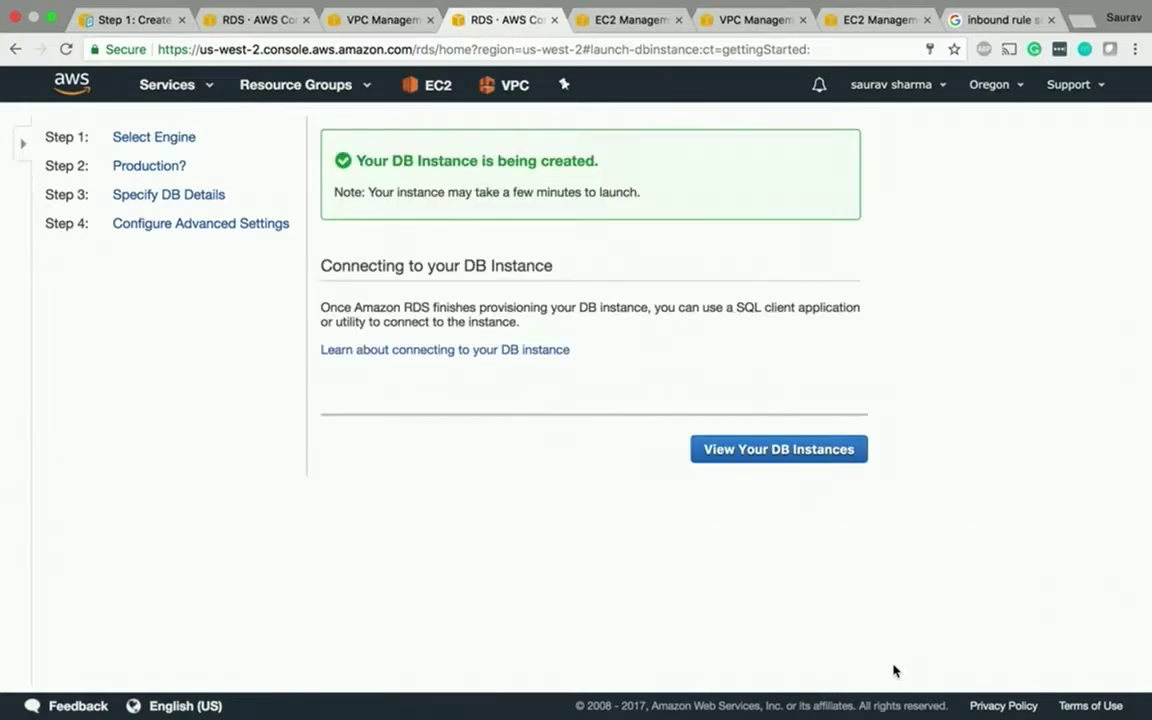
pyautogui.click(745, 451)
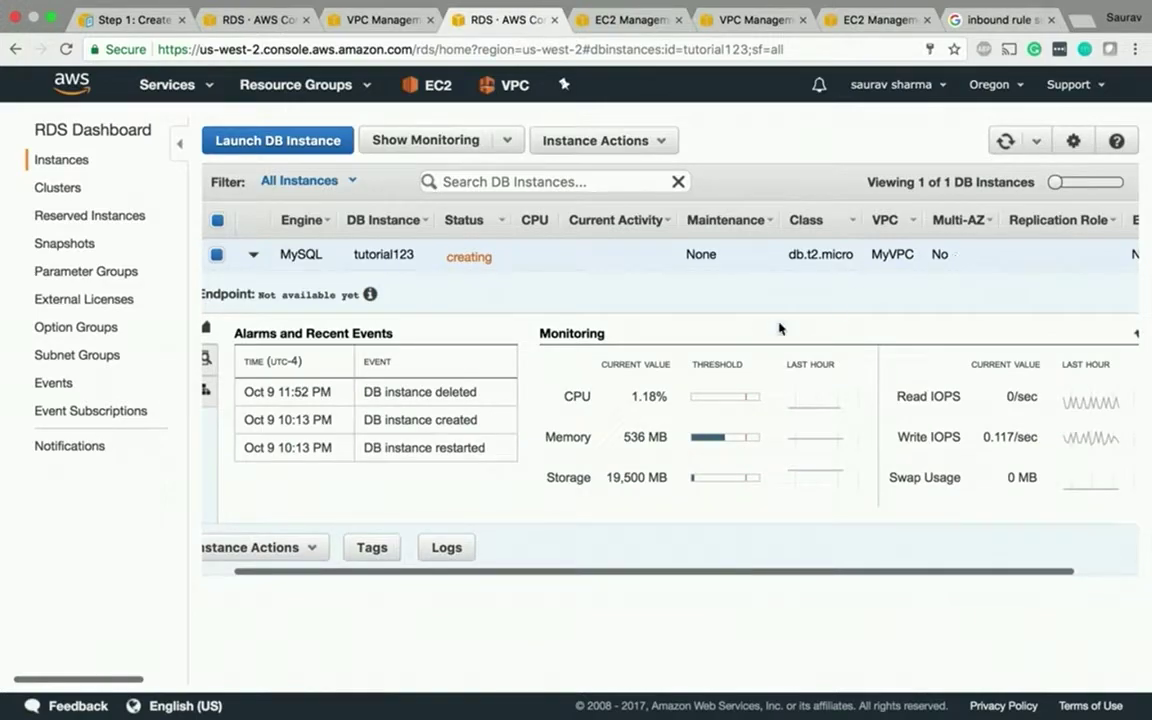
# - Open tutorial123's instance details and follow its Web-SSH security group link into EC2
pyautogui.click(576, 155)
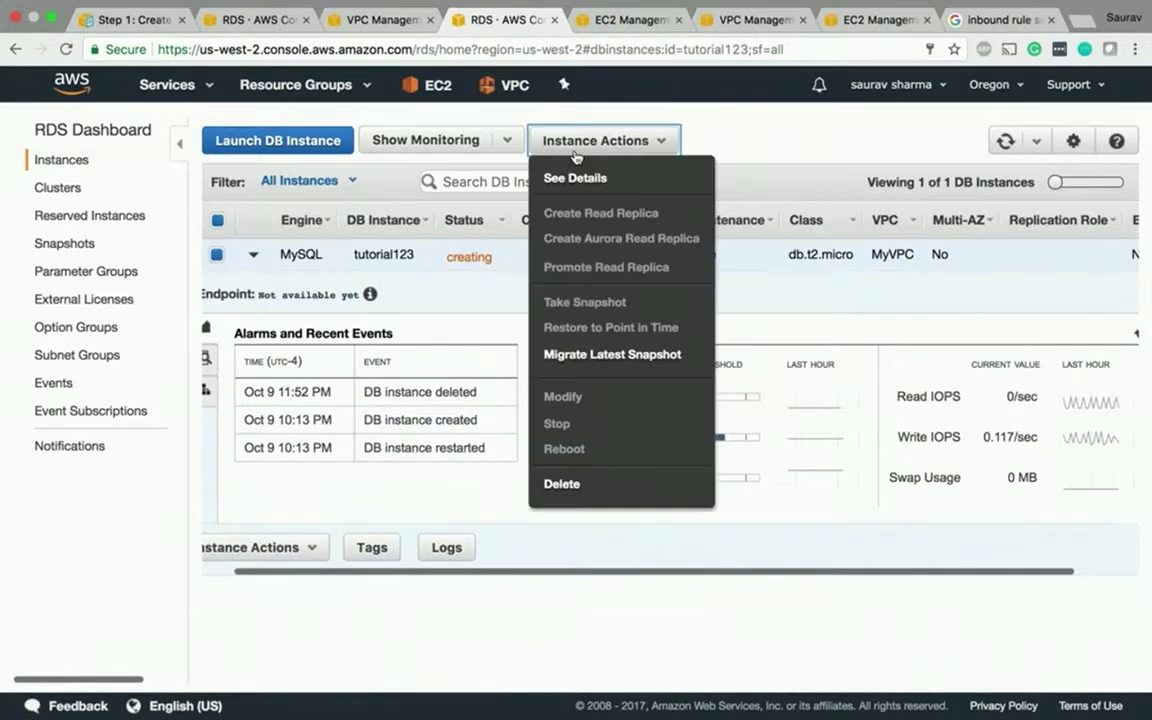
pyautogui.click(577, 179)
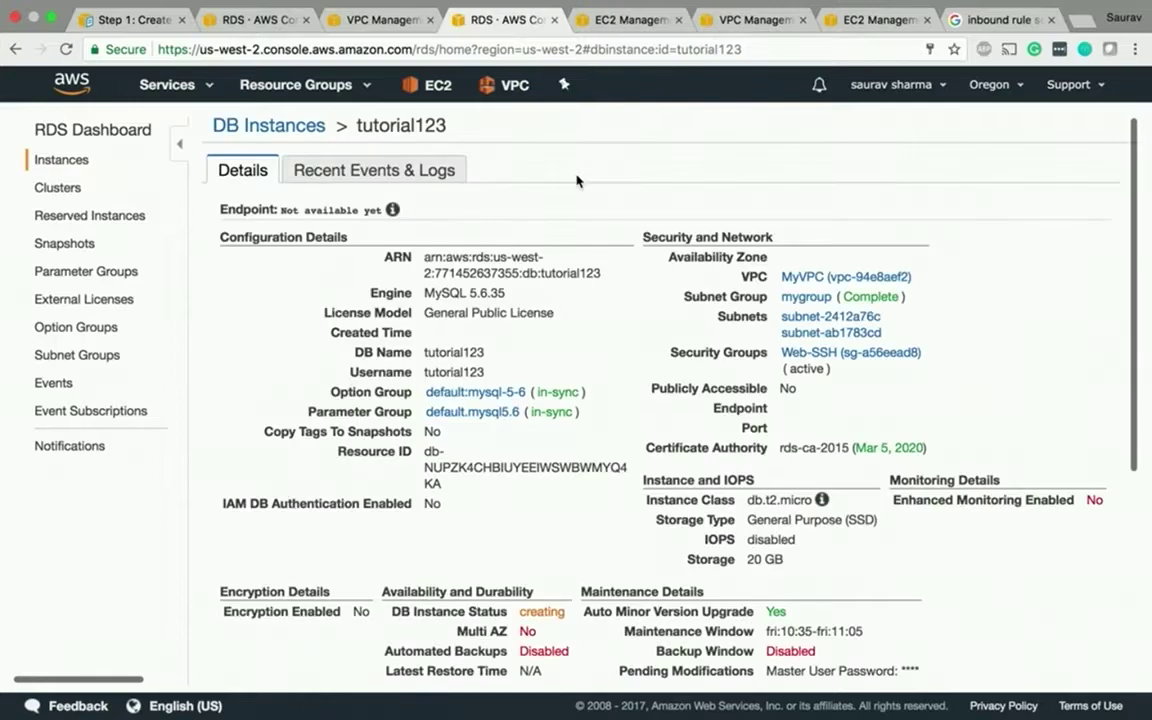
pyautogui.click(815, 363)
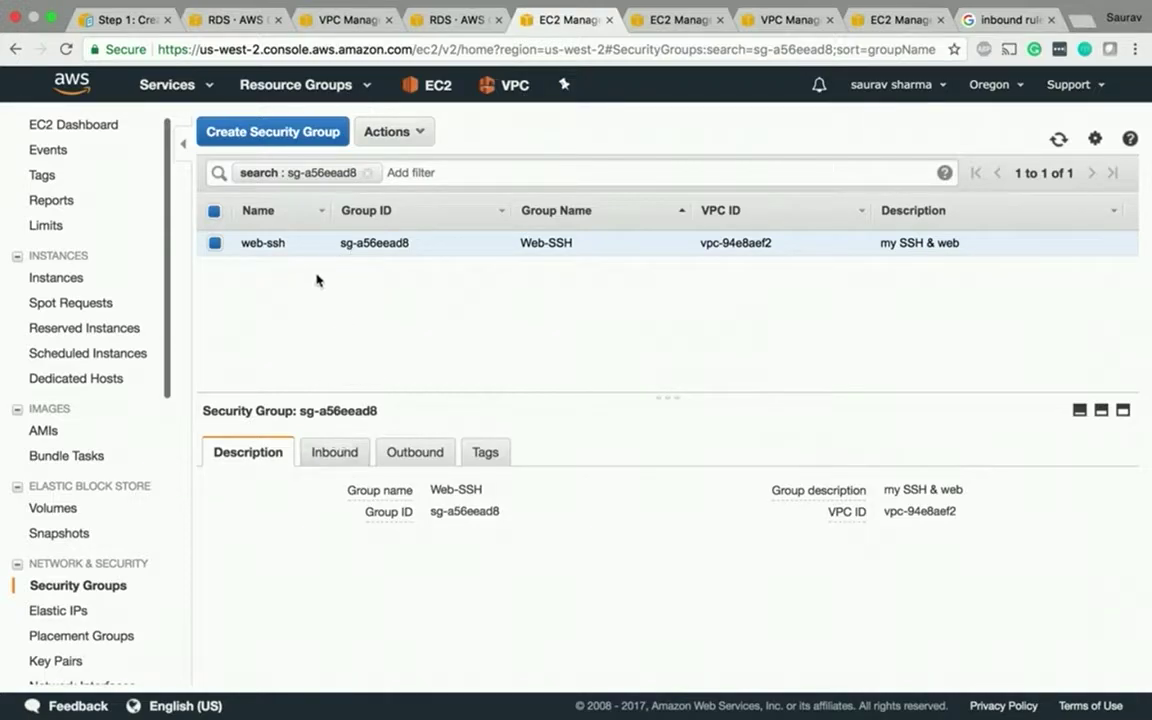
# - Display the inbound rules of the Web-SSH security group
pyautogui.click(321, 454)
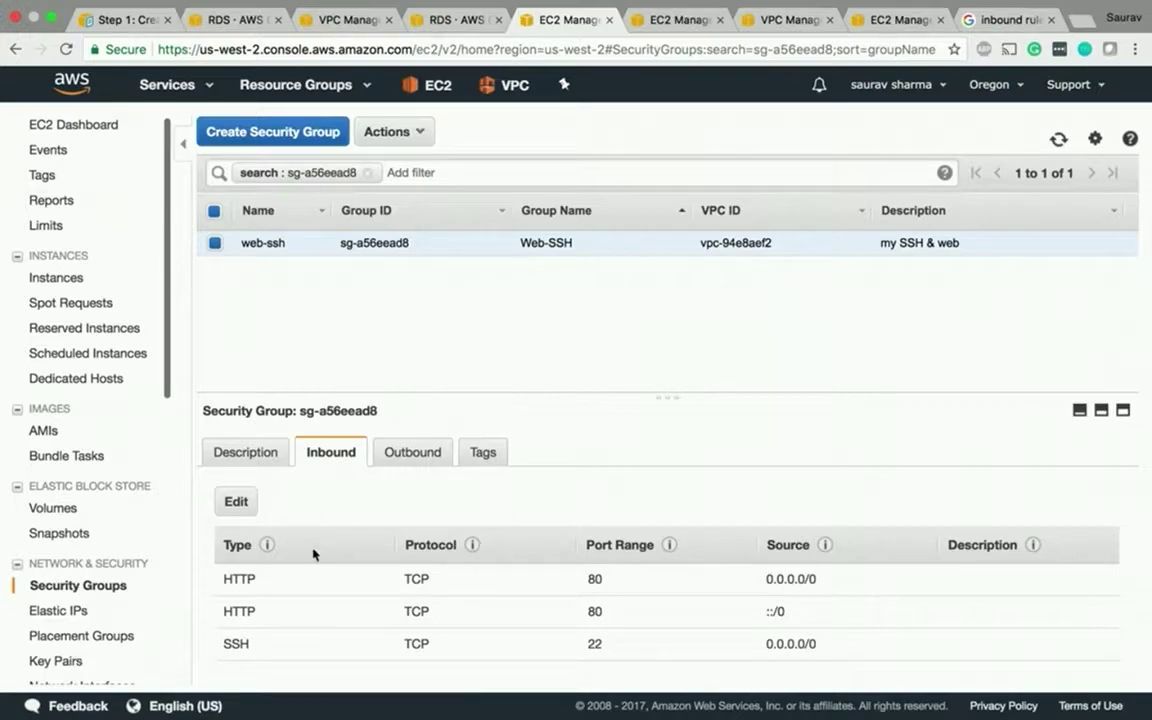
# - Make the first inbound rule All traffic from sg-a56eead8, delete the HTTP ::/0 and SSH rules, and save
pyautogui.click(240, 502)
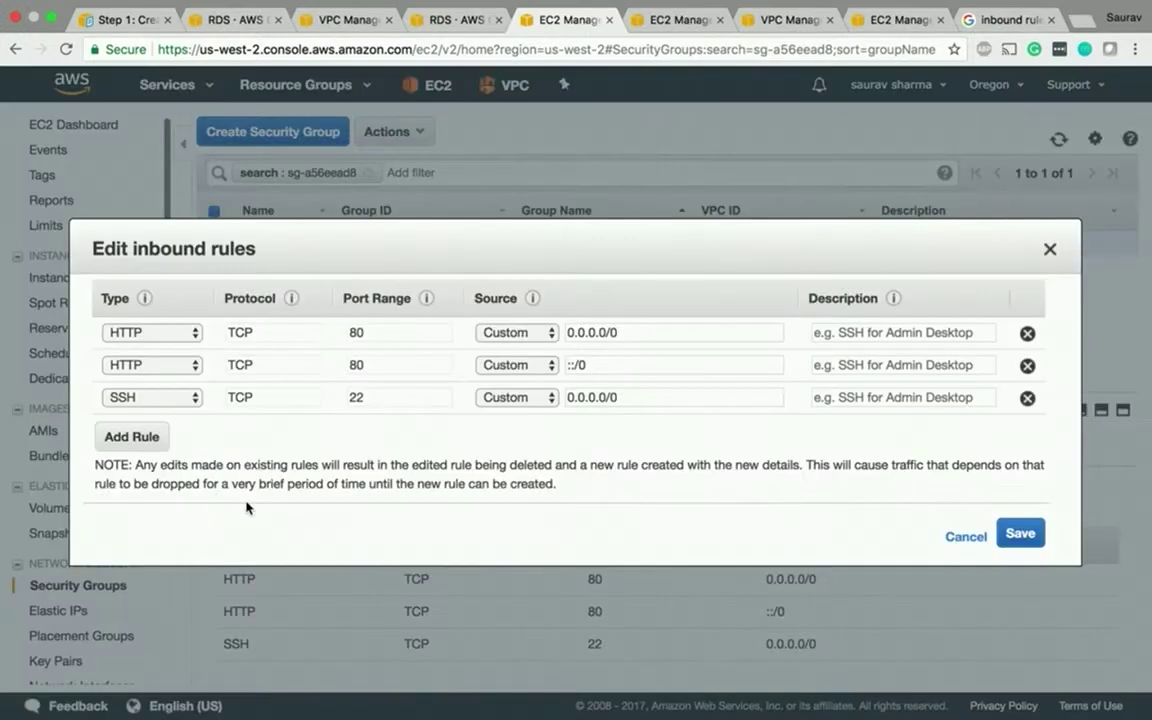
pyautogui.click(159, 334)
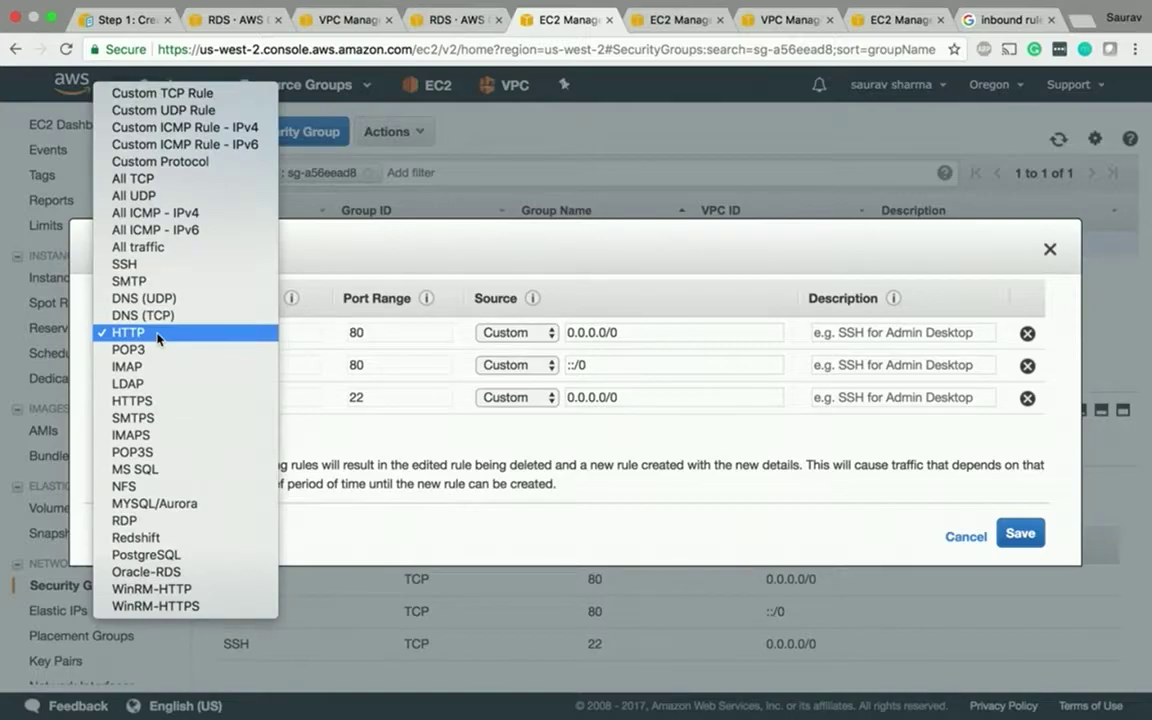
pyautogui.click(156, 251)
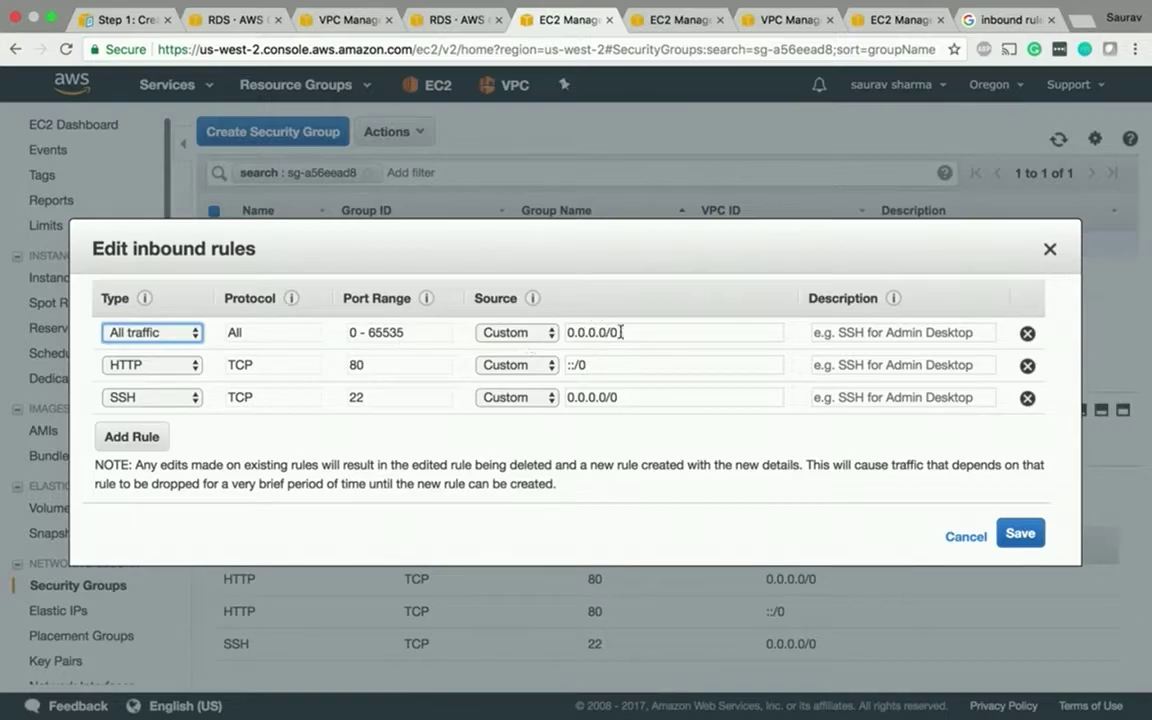
pyautogui.moveTo(610, 332); pyautogui.dragTo(463, 306)
pyautogui.write('we')
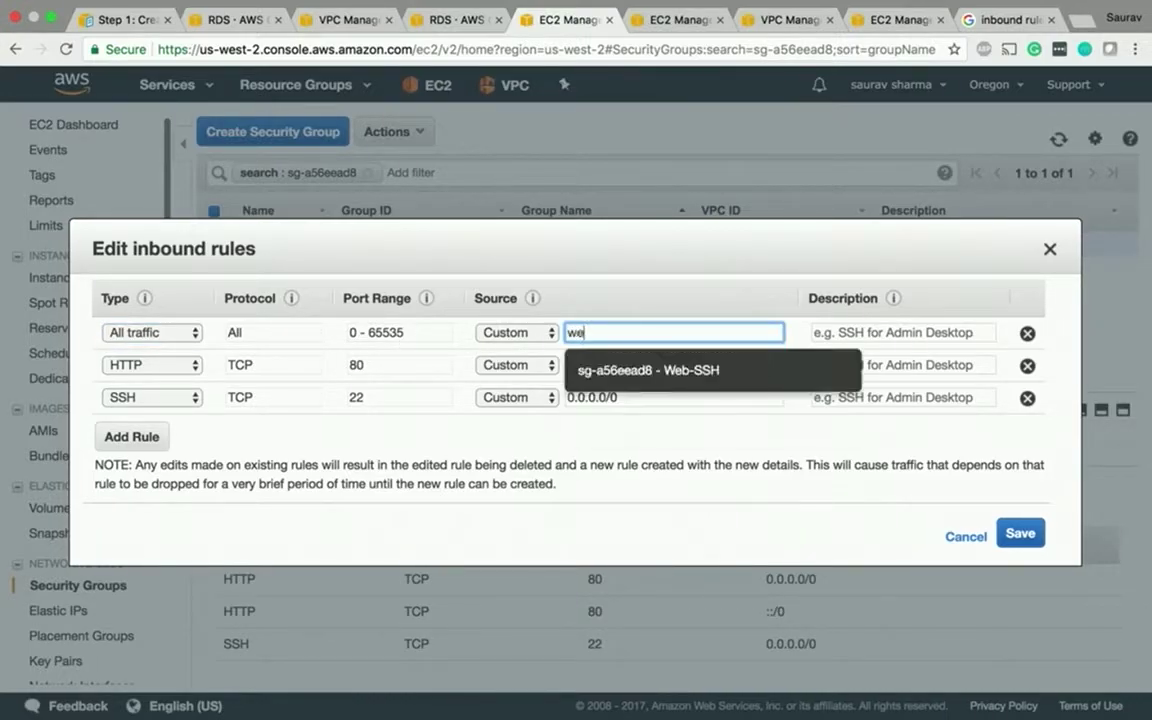
pyautogui.click(628, 371)
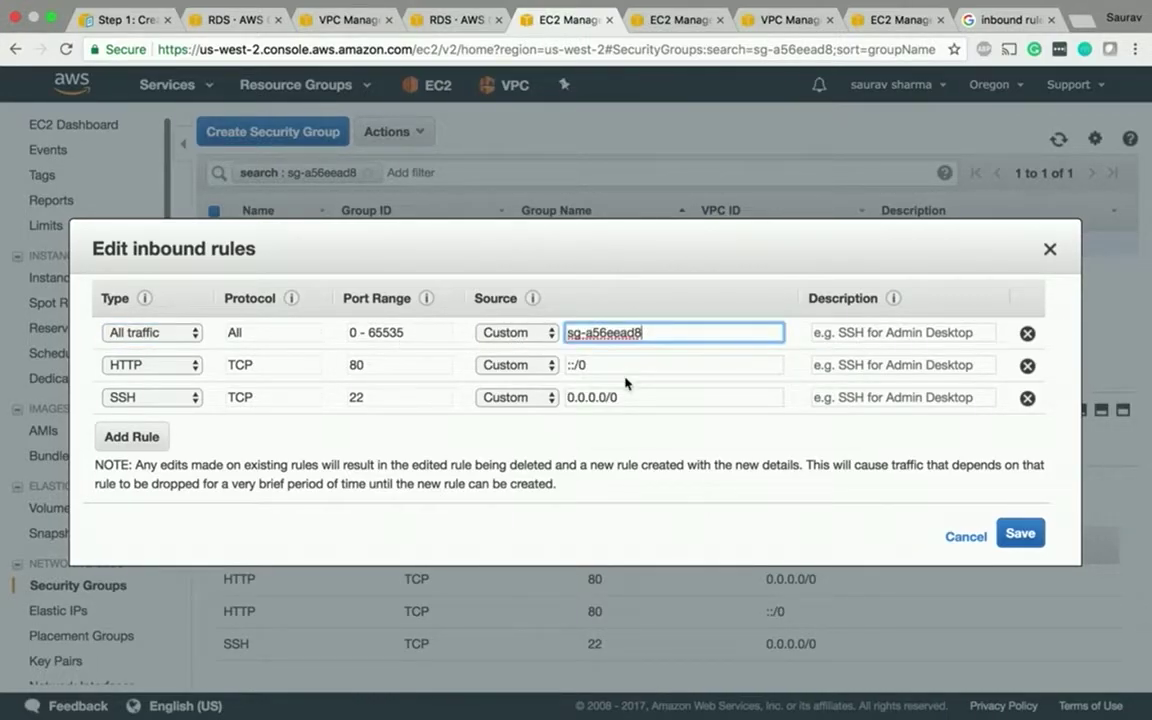
pyautogui.click(172, 365)
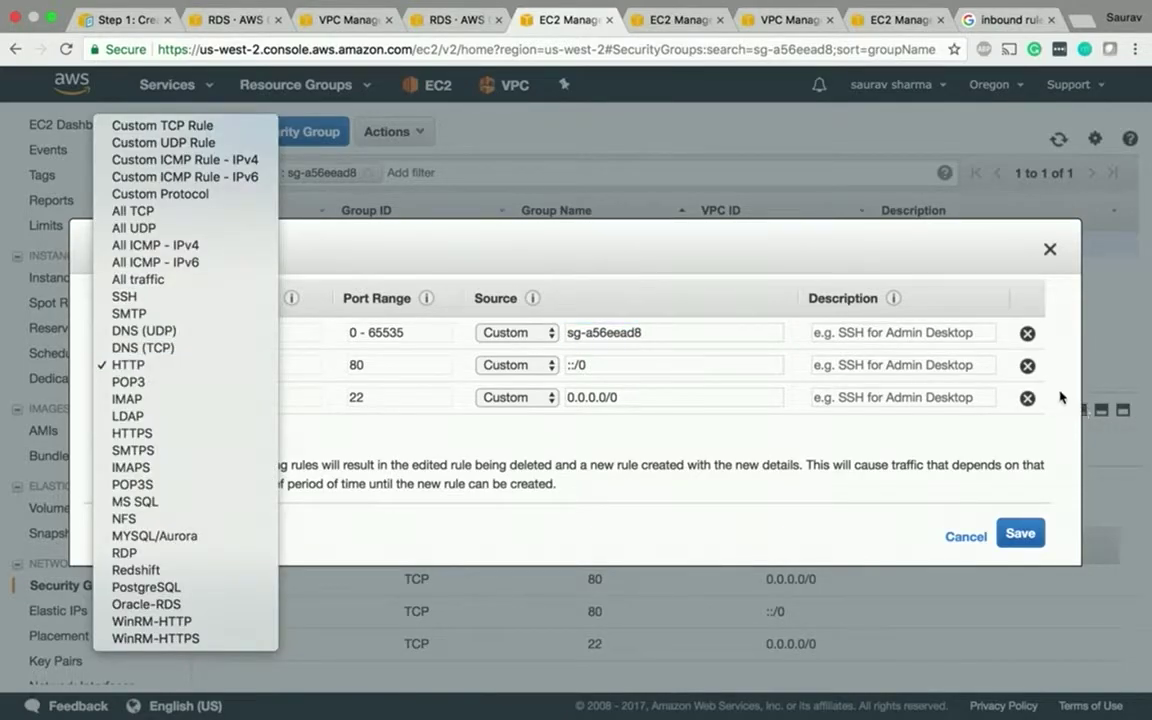
pyautogui.click(933, 344)
pyautogui.click(1027, 365)
pyautogui.click(1027, 366)
pyautogui.click(1020, 470)
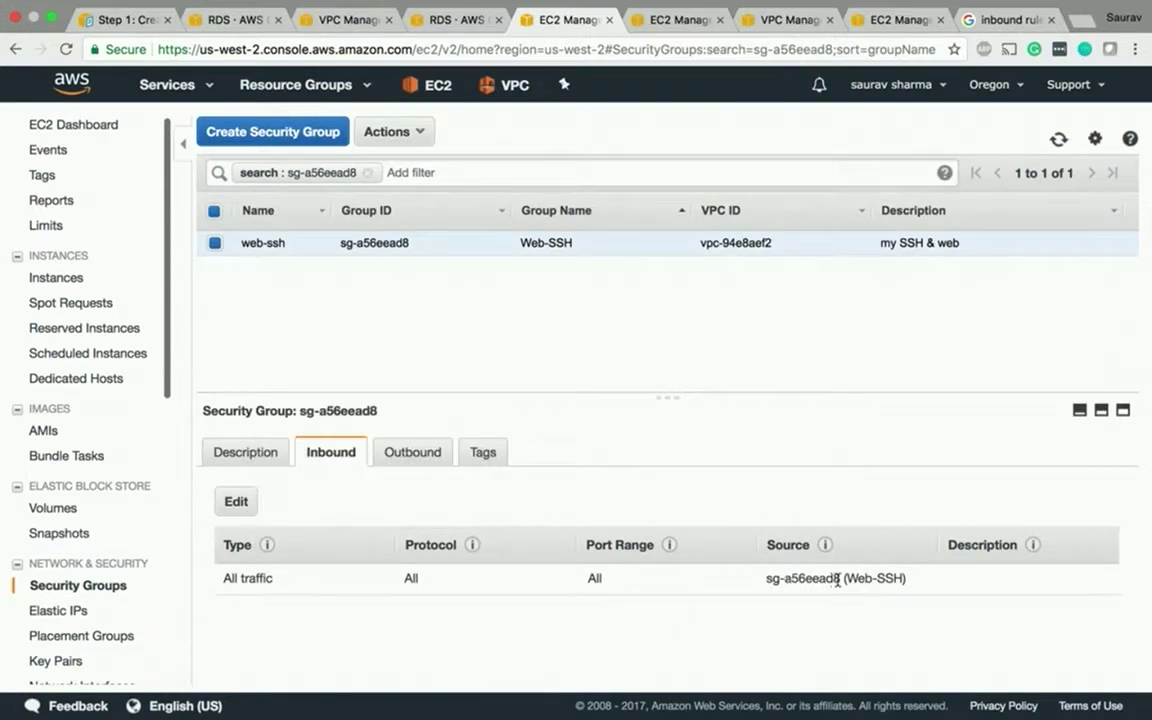
# - Clear the filter to list all five security groups, compare launch-wizard-1, then reselect Web-SSH
pyautogui.moveTo(760, 587); pyautogui.dragTo(908, 590)
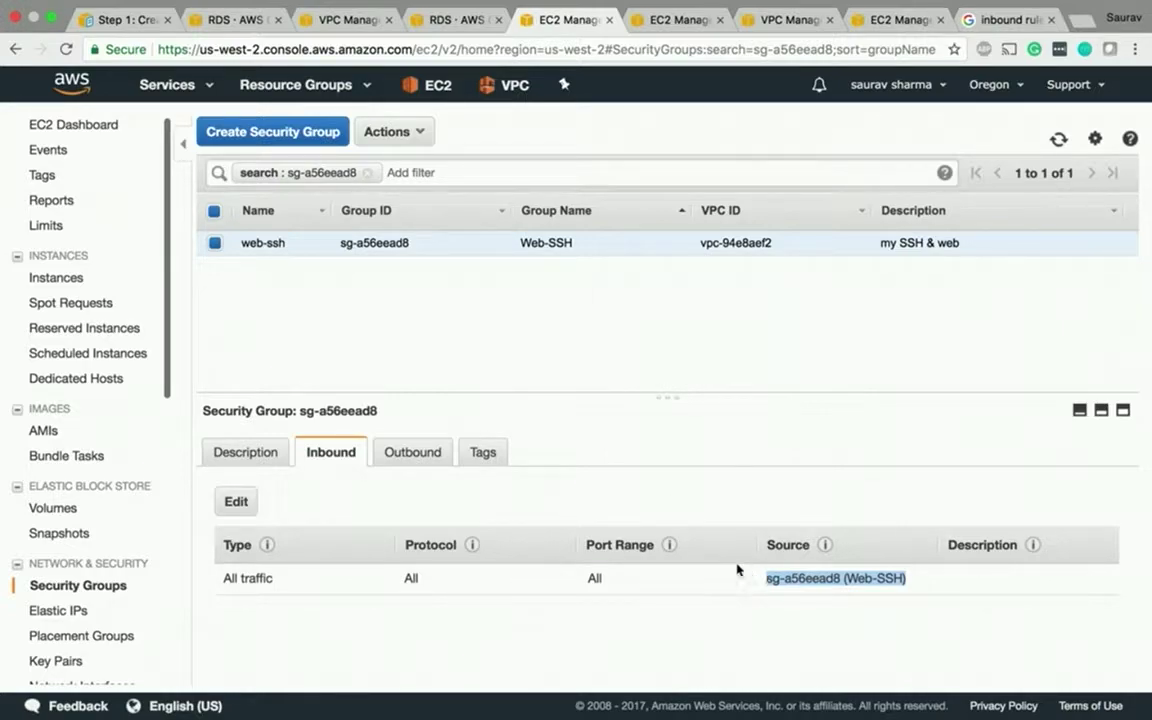
pyautogui.scroll(-3, 134, 574)
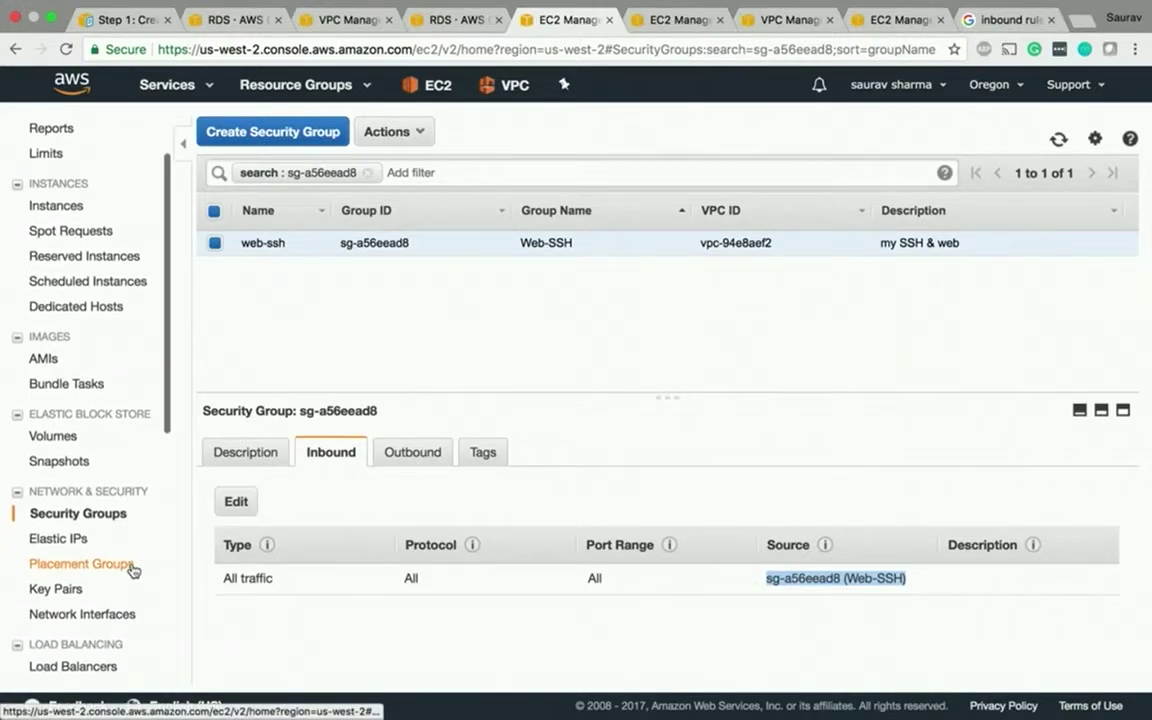
pyautogui.click(80, 514)
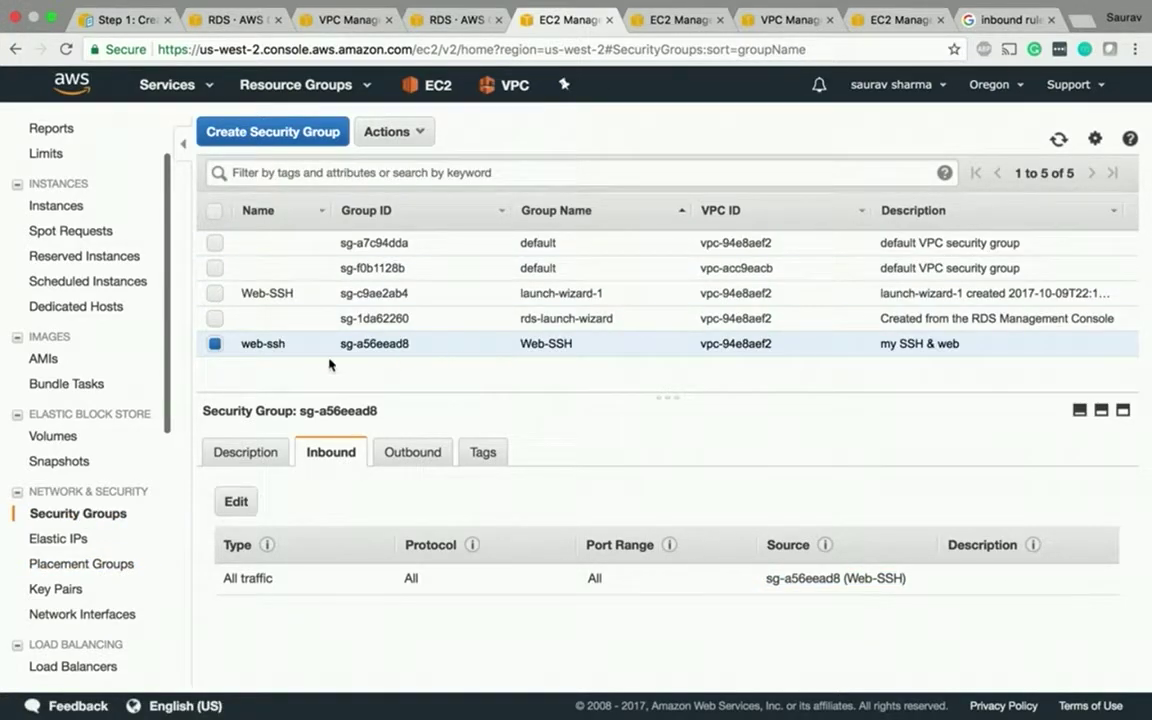
pyautogui.click(268, 294)
pyautogui.click(268, 344)
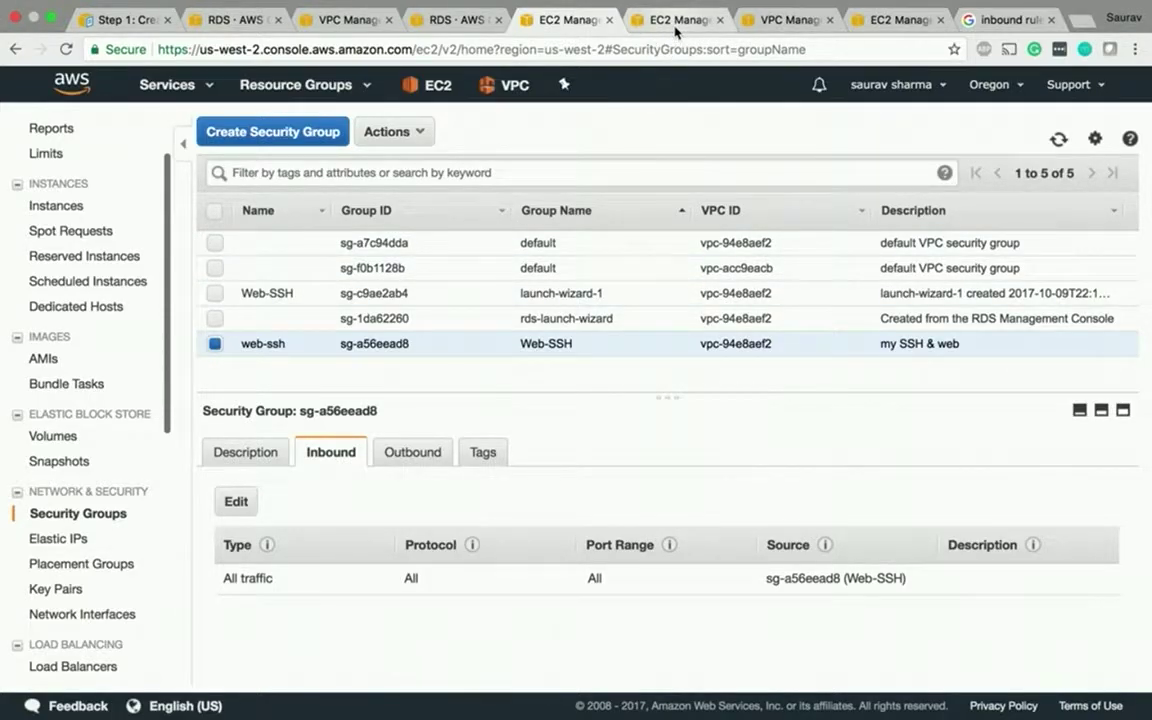
# - In the other EC2 tab, view the Web-SSH group's inbound rules
pyautogui.click(675, 32)
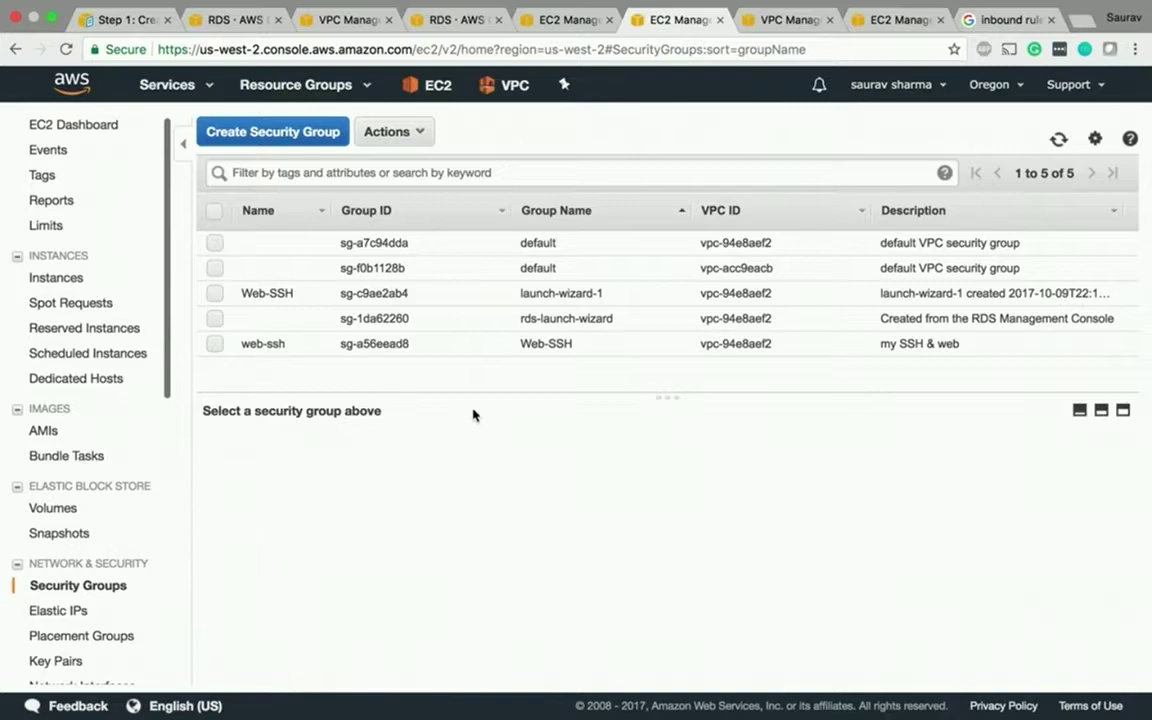
pyautogui.click(365, 343)
pyautogui.click(334, 451)
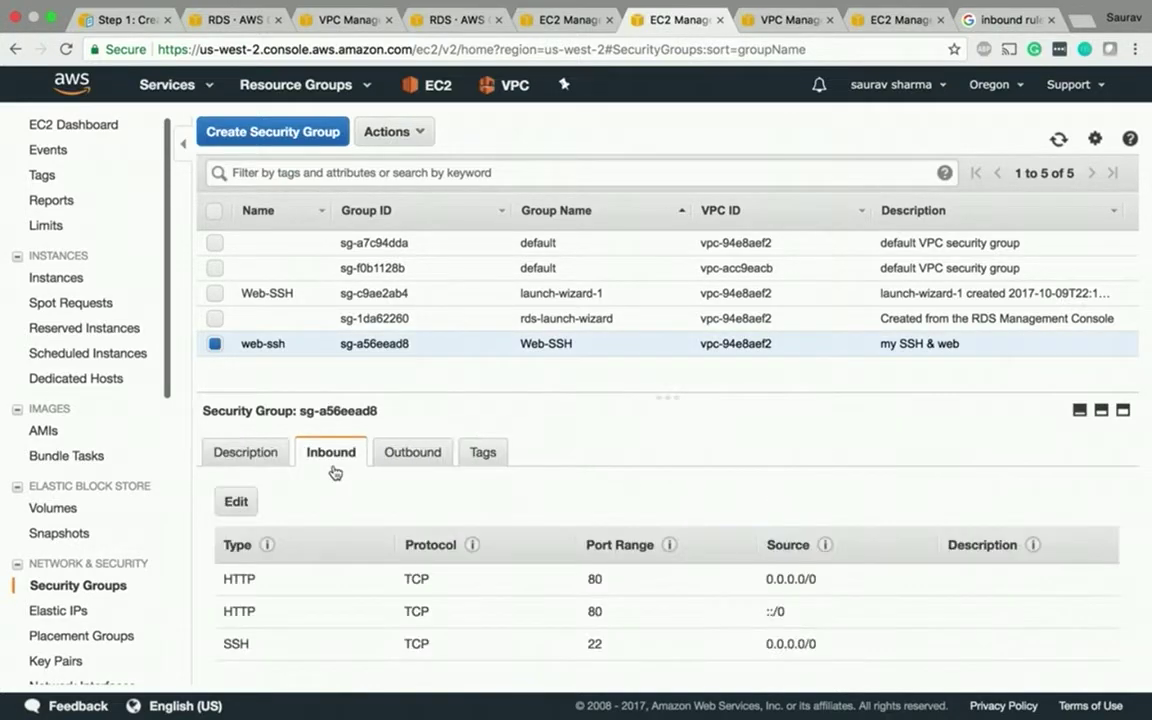
# - Compare launch-wizard-1 with sg-a56eead8's inbound rules, then return to tutorial123's instance details
pyautogui.click(296, 298)
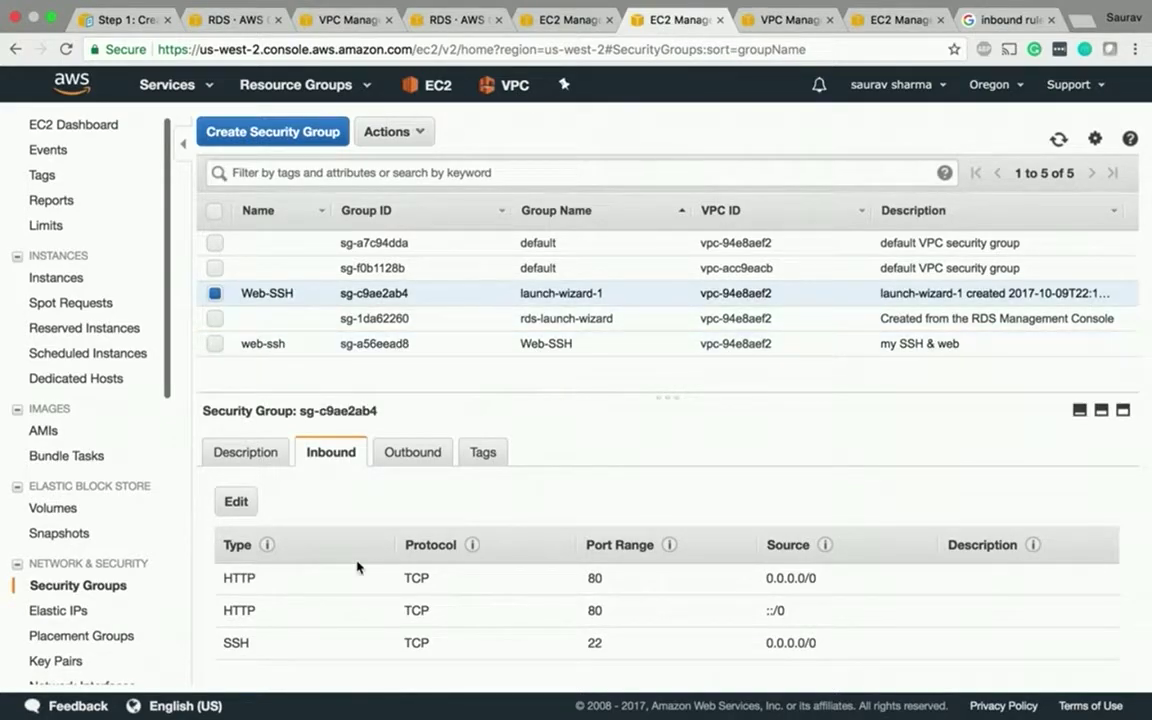
pyautogui.click(270, 455)
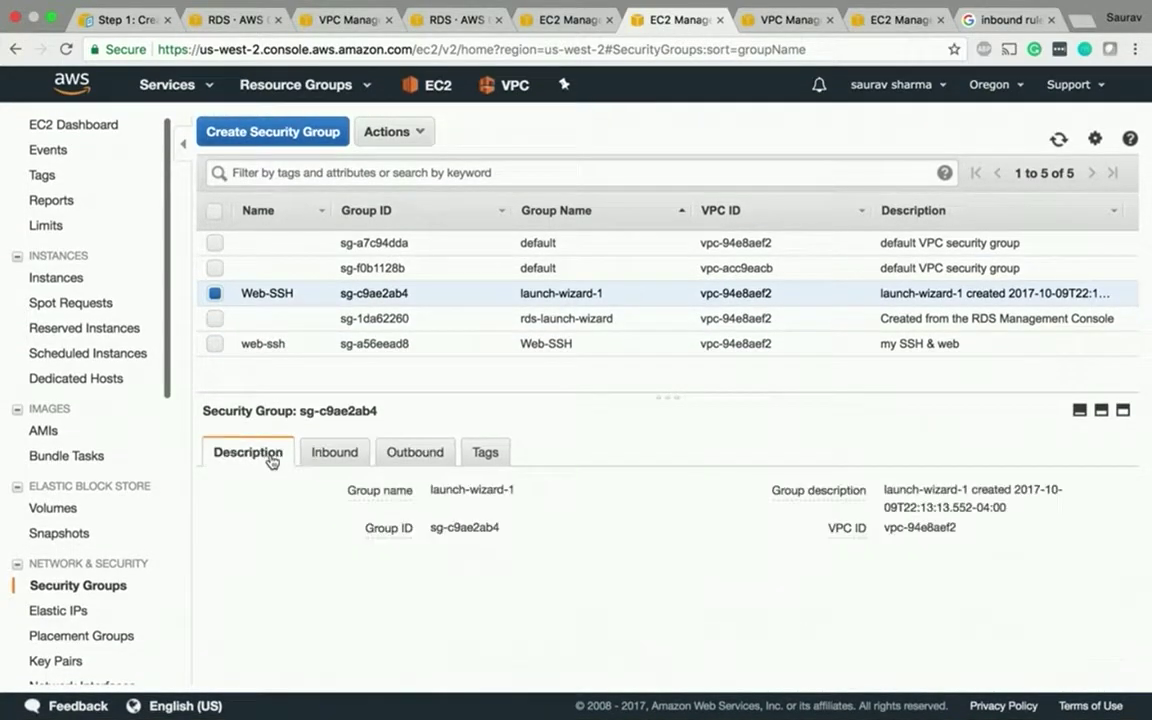
pyautogui.click(268, 343)
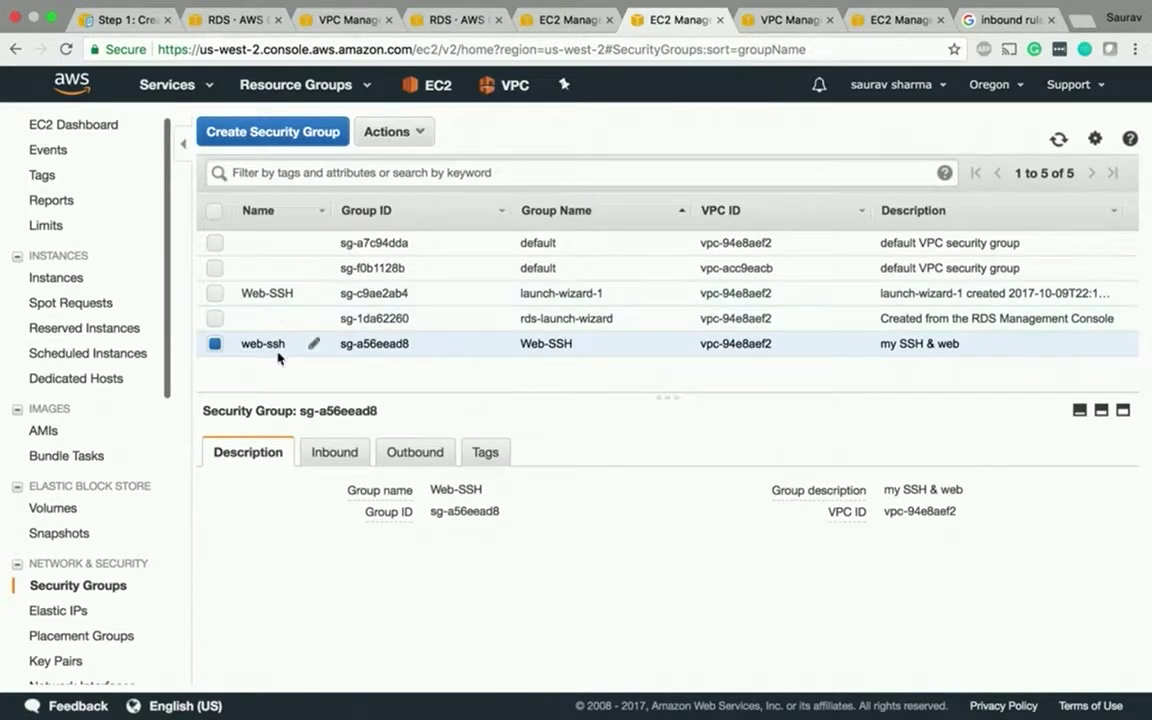
pyautogui.click(343, 462)
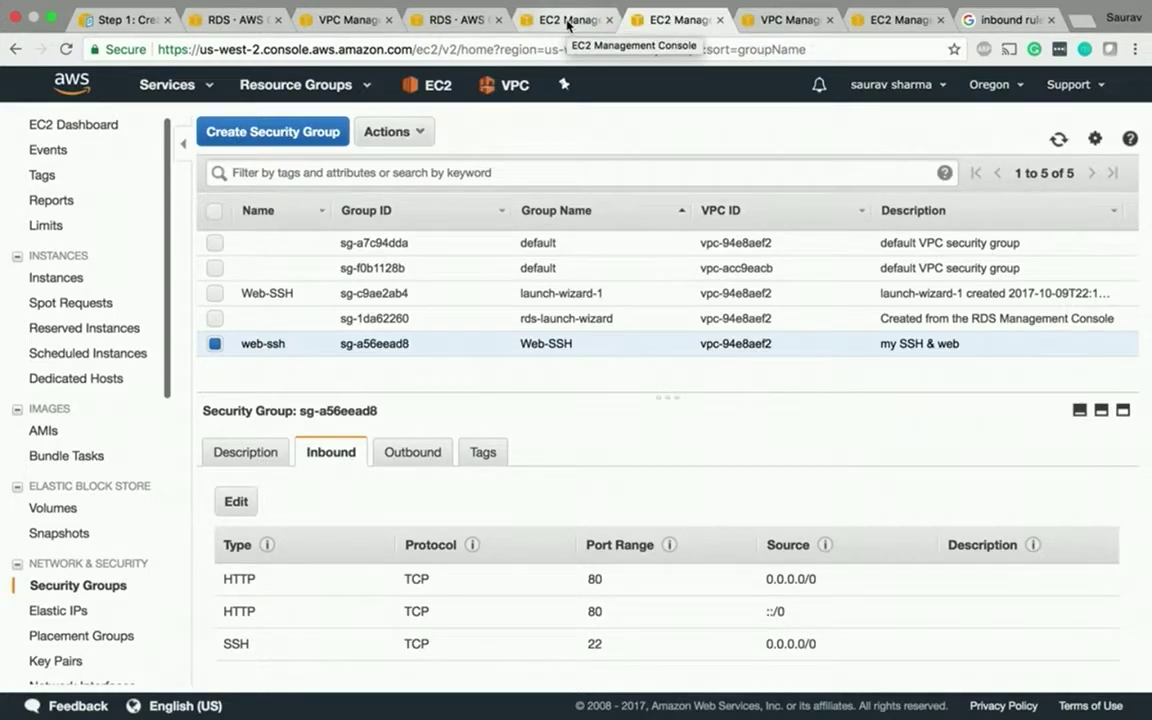
pyautogui.click(567, 22)
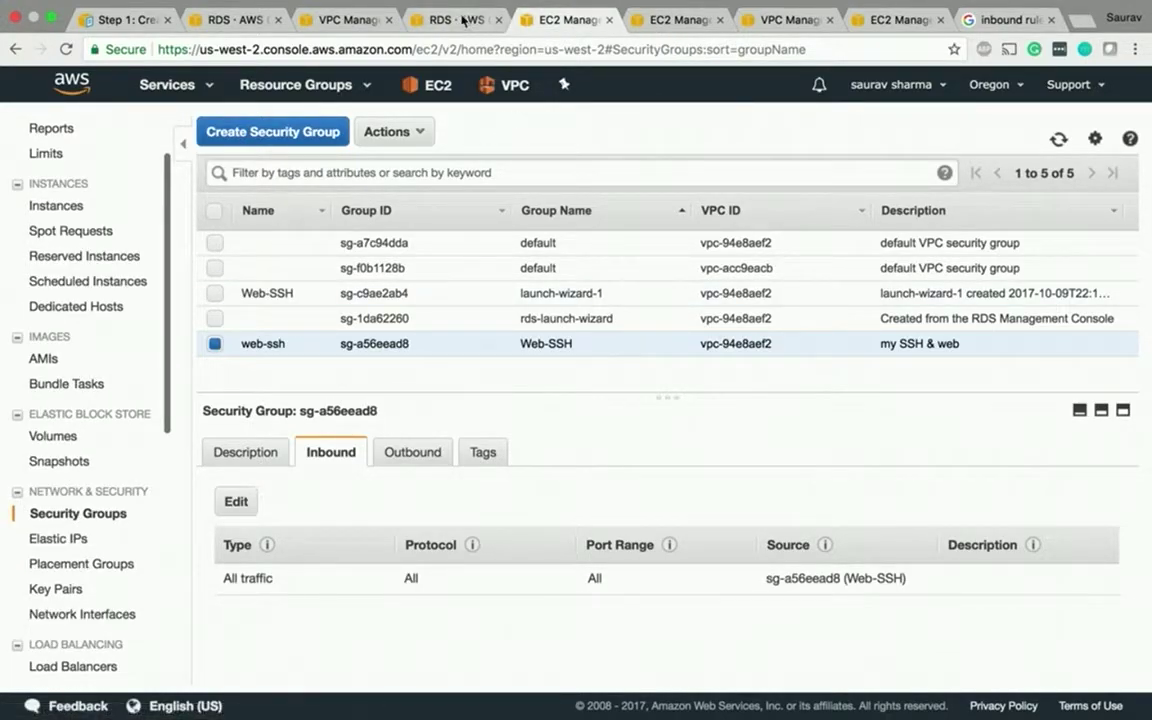
pyautogui.click(420, 20)
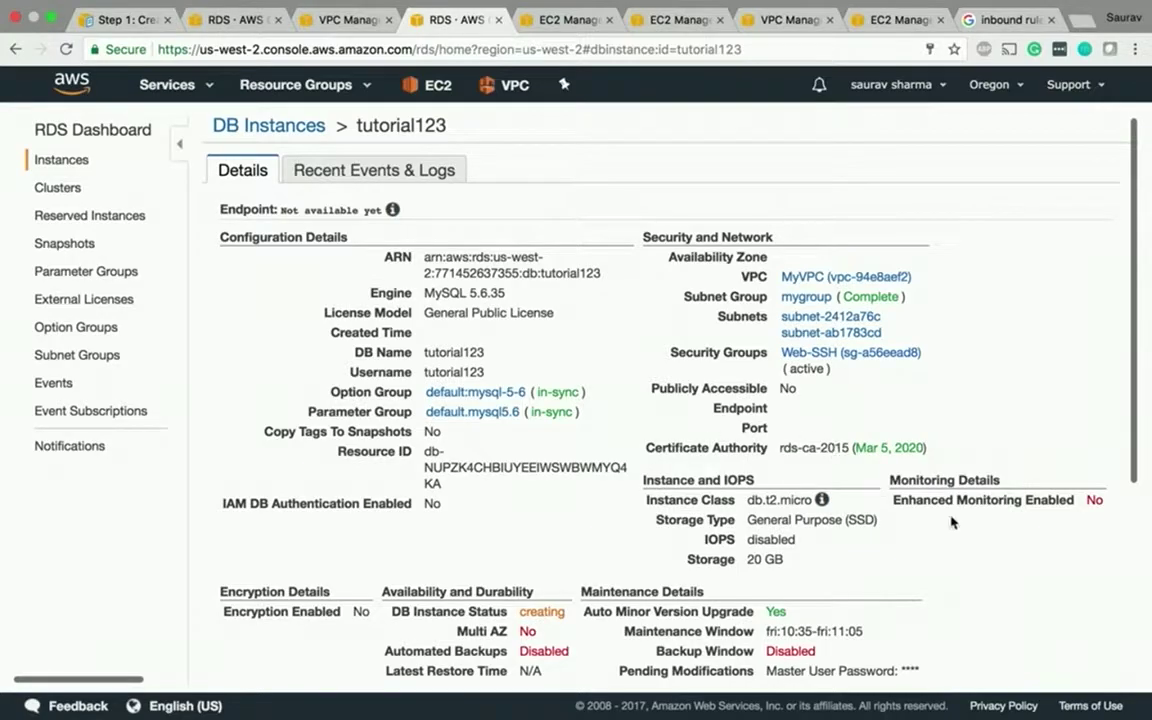
# - Inspect Web-SSH group sg-a56eead8's All traffic inbound rule, then return to tutorial123's page
pyautogui.click(813, 353)
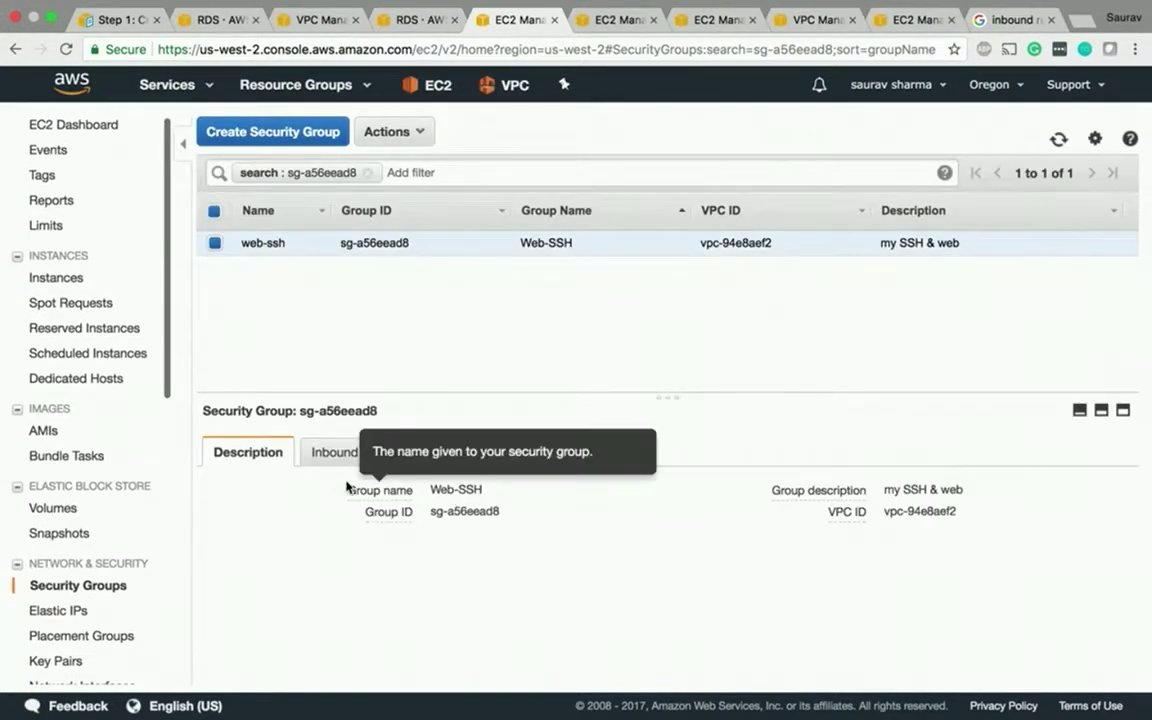
pyautogui.click(334, 453)
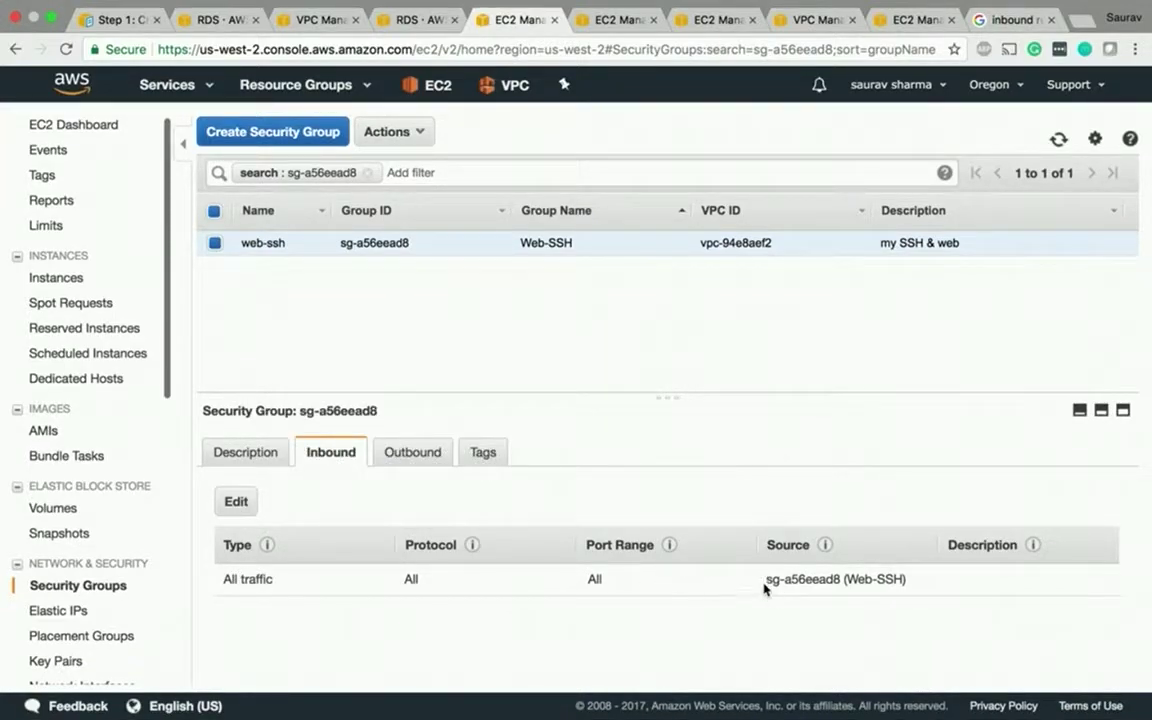
pyautogui.moveTo(765, 583); pyautogui.dragTo(918, 581)
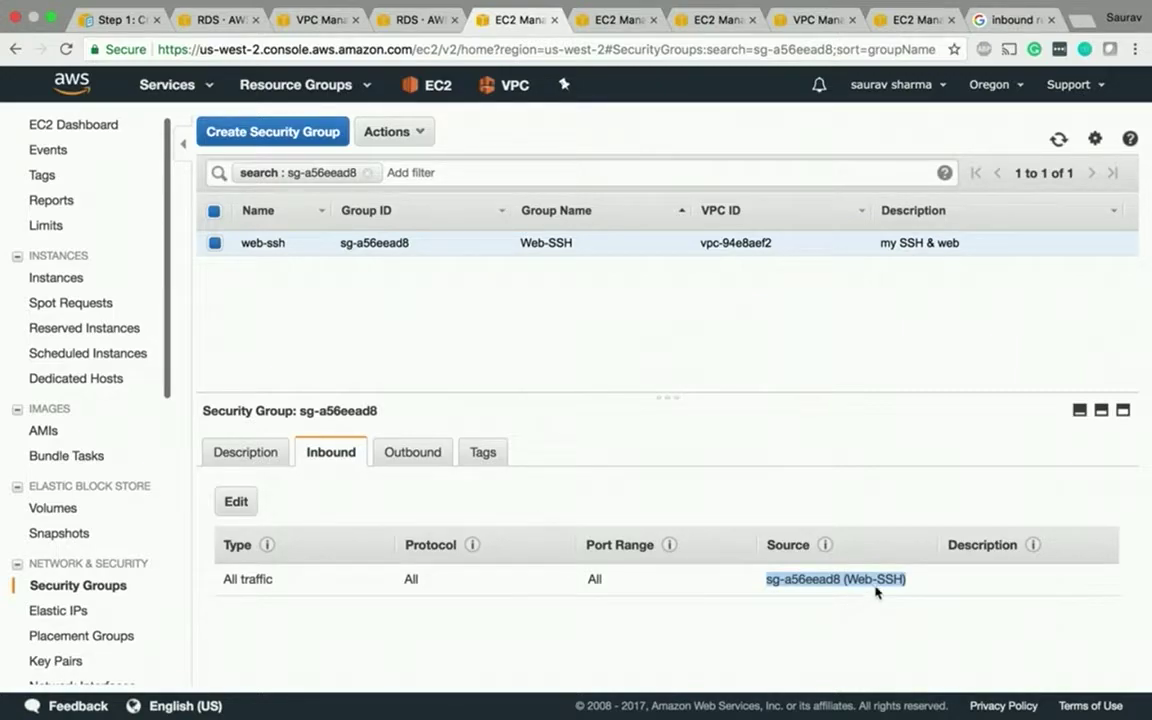
pyautogui.moveTo(823, 546)
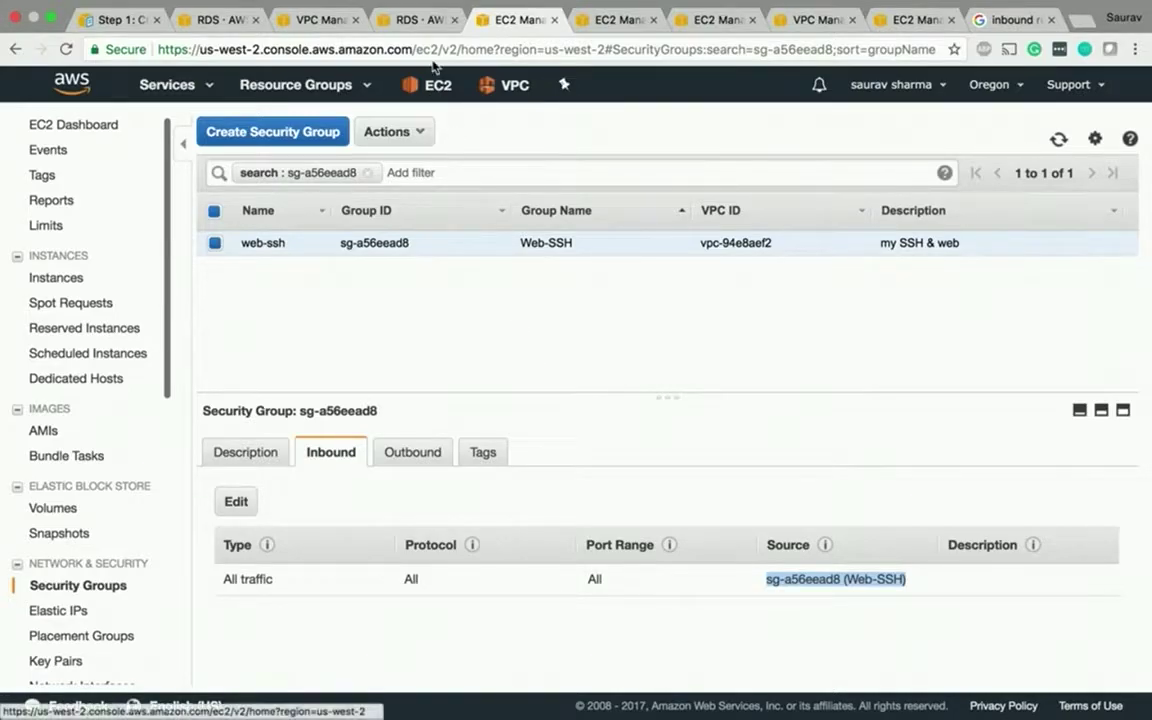
pyautogui.click(415, 20)
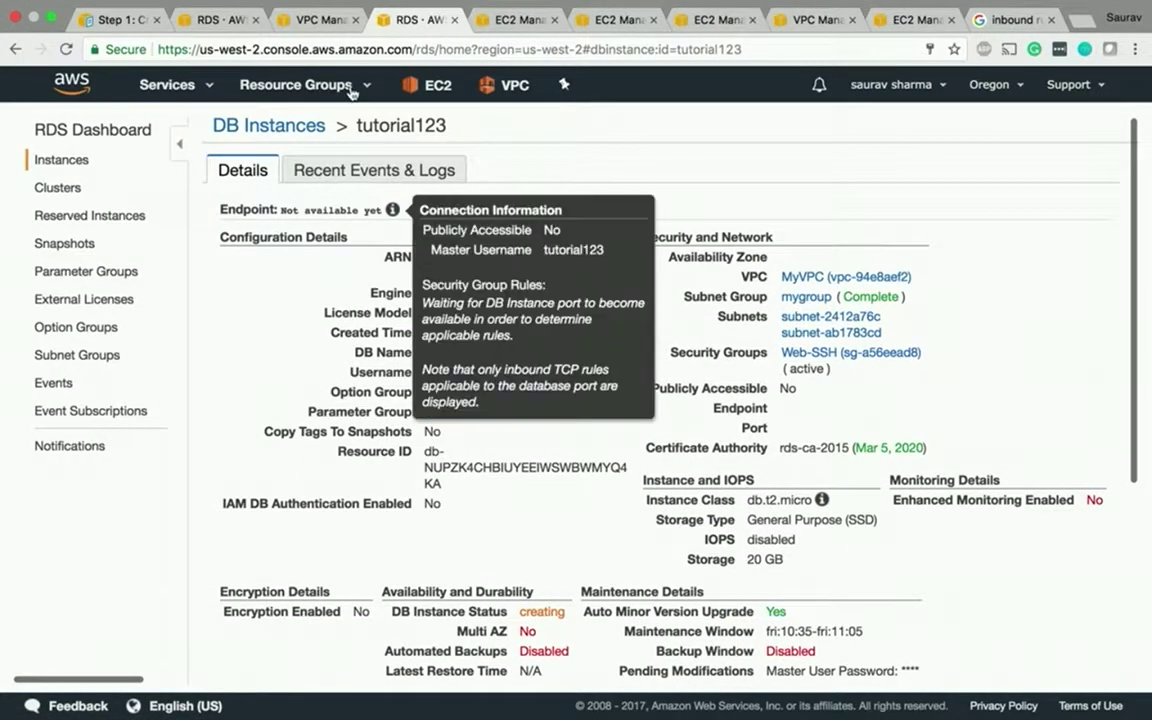
# - Open the EC2 dashboard, then scroll the tutorial's Step 1 page down to its Next Step
pyautogui.click(318, 22)
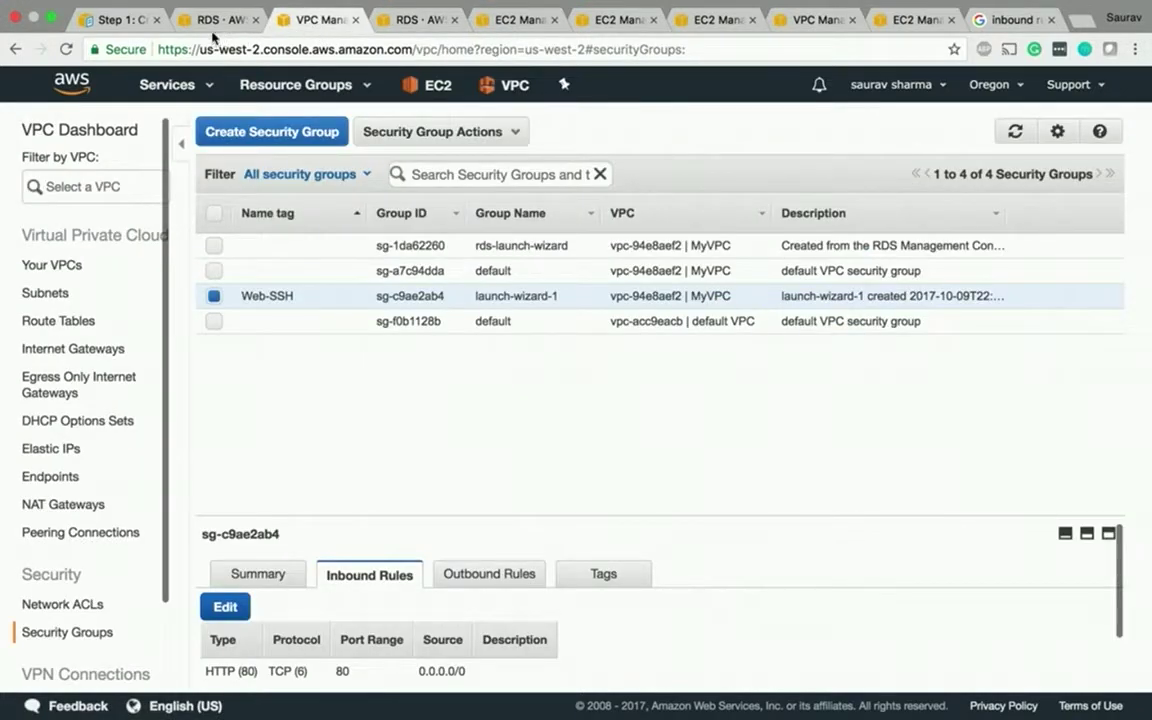
pyautogui.click(432, 87)
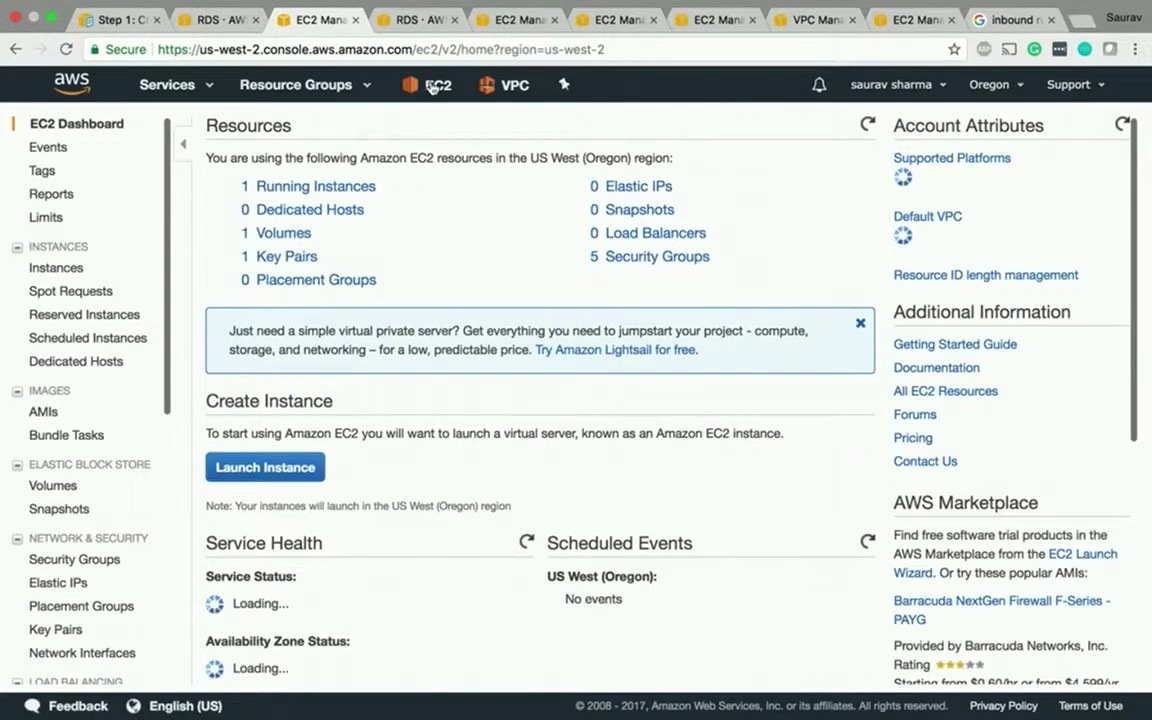
pyautogui.click(113, 29)
pyautogui.scroll(-15, 453, 424)
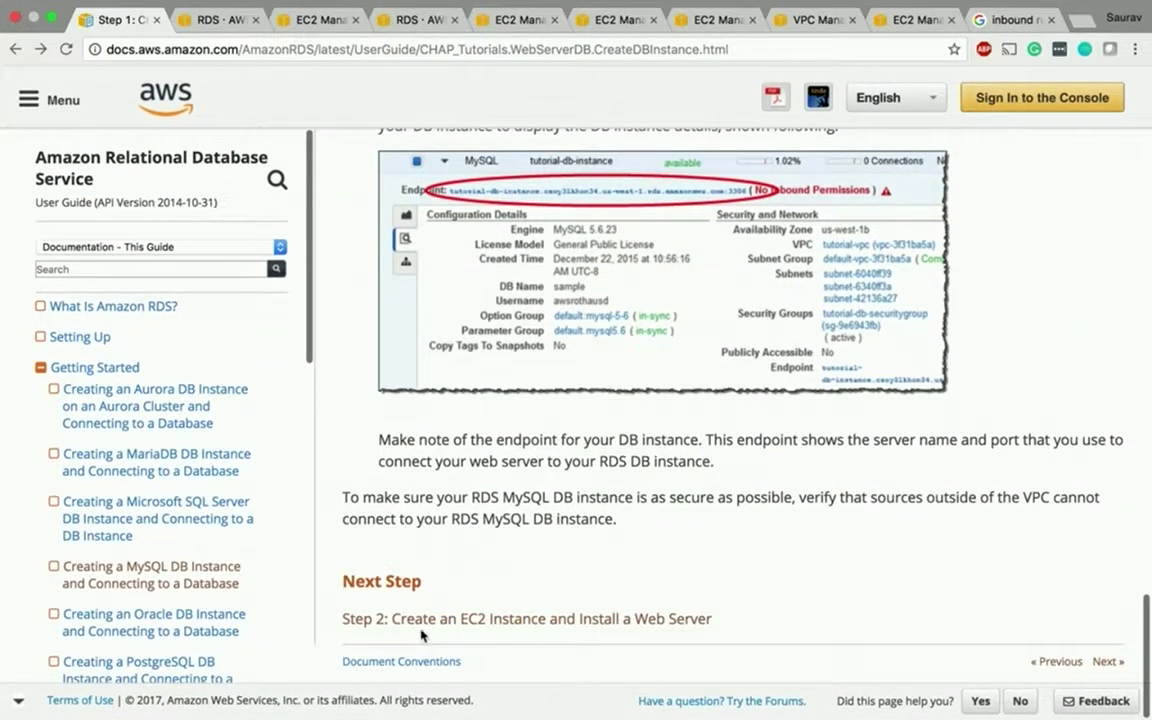
# - Open the Step 2 tutorial page, then launch a new instance from Amazon Linux AMI 2017.09.0
pyautogui.click(411, 619)
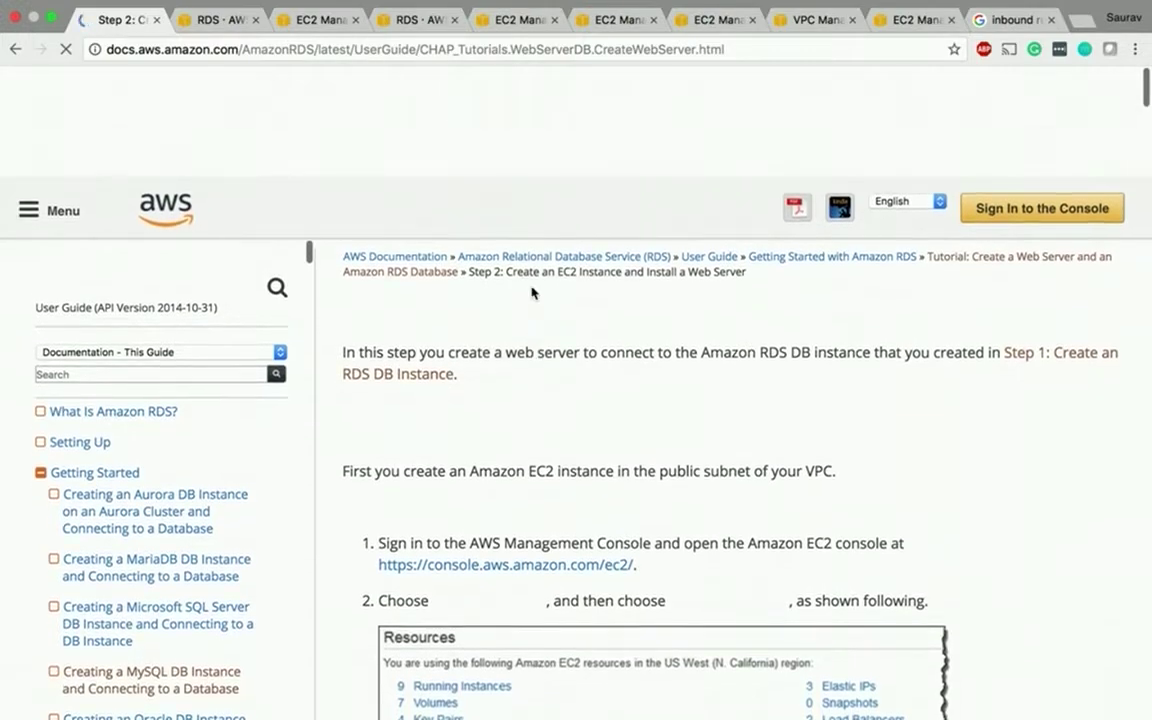
pyautogui.scroll(-5, 532, 293)
pyautogui.click(328, 27)
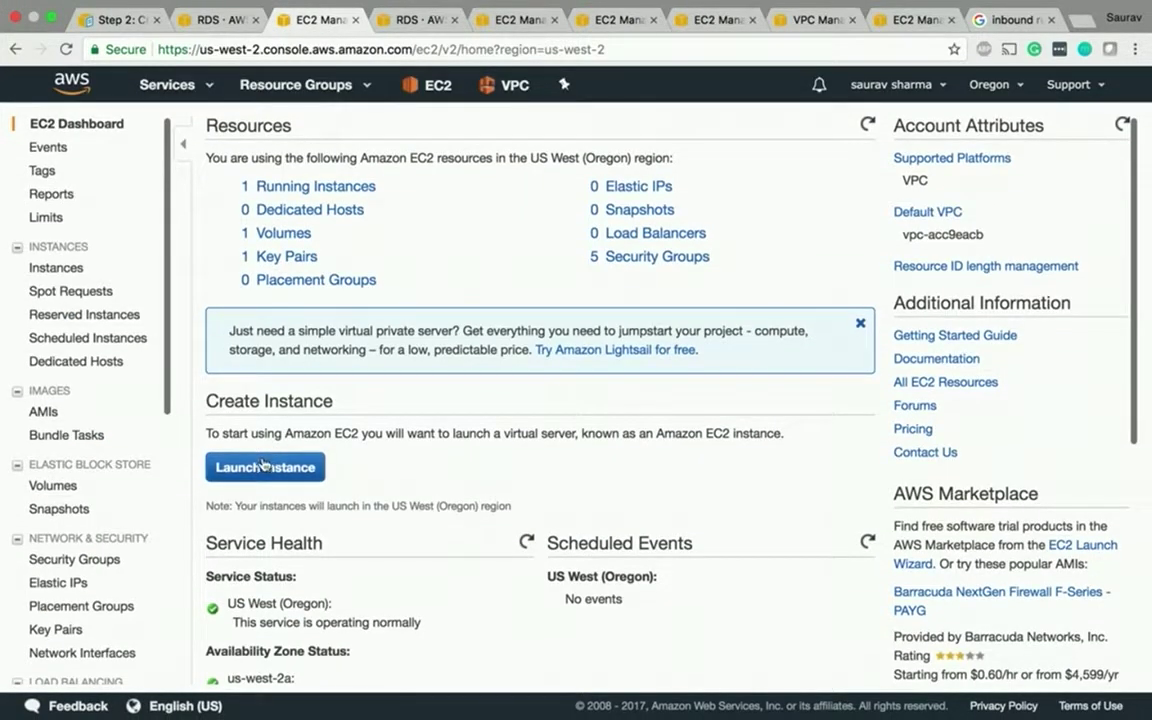
pyautogui.click(263, 466)
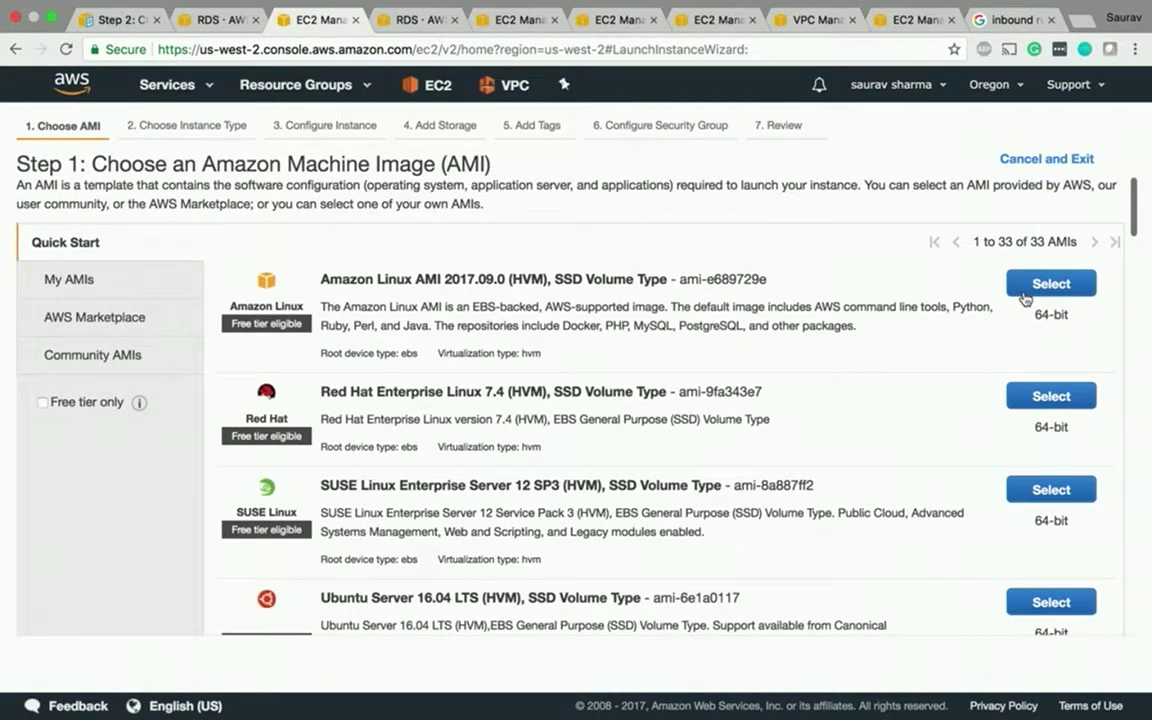
pyautogui.click(1025, 290)
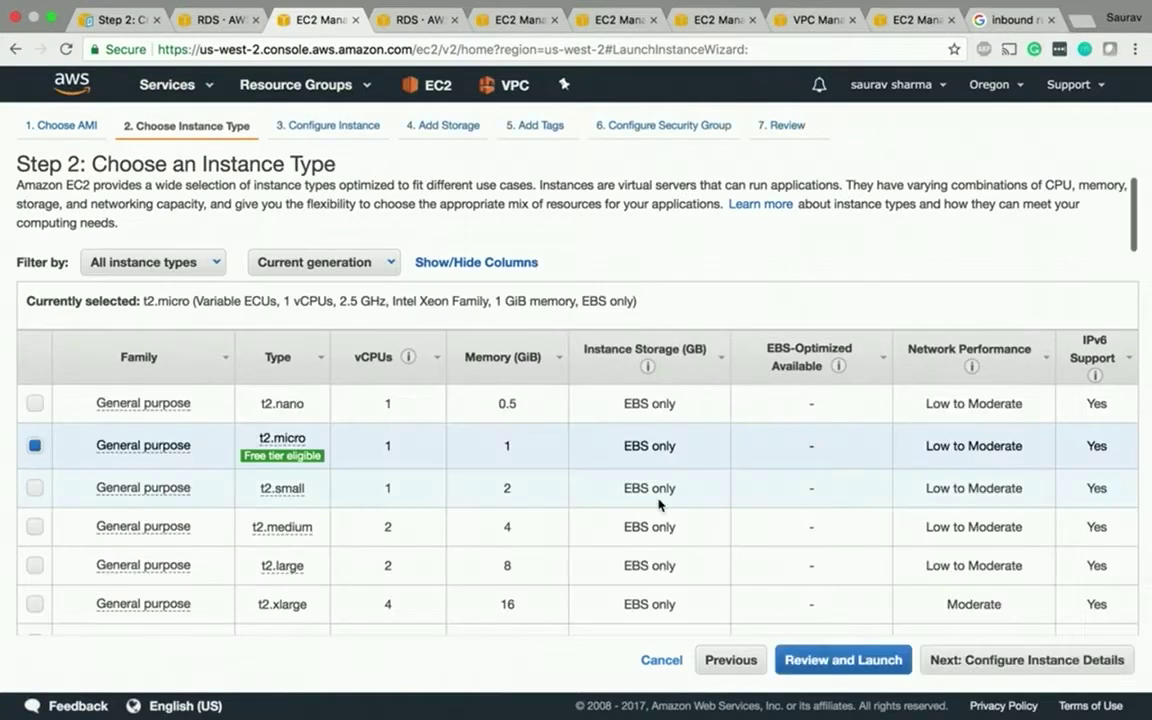
# - Keep t2.micro and place the instance in MyVPC's public subnet us-west-2a with auto-assigned public IP
pyautogui.click(975, 662)
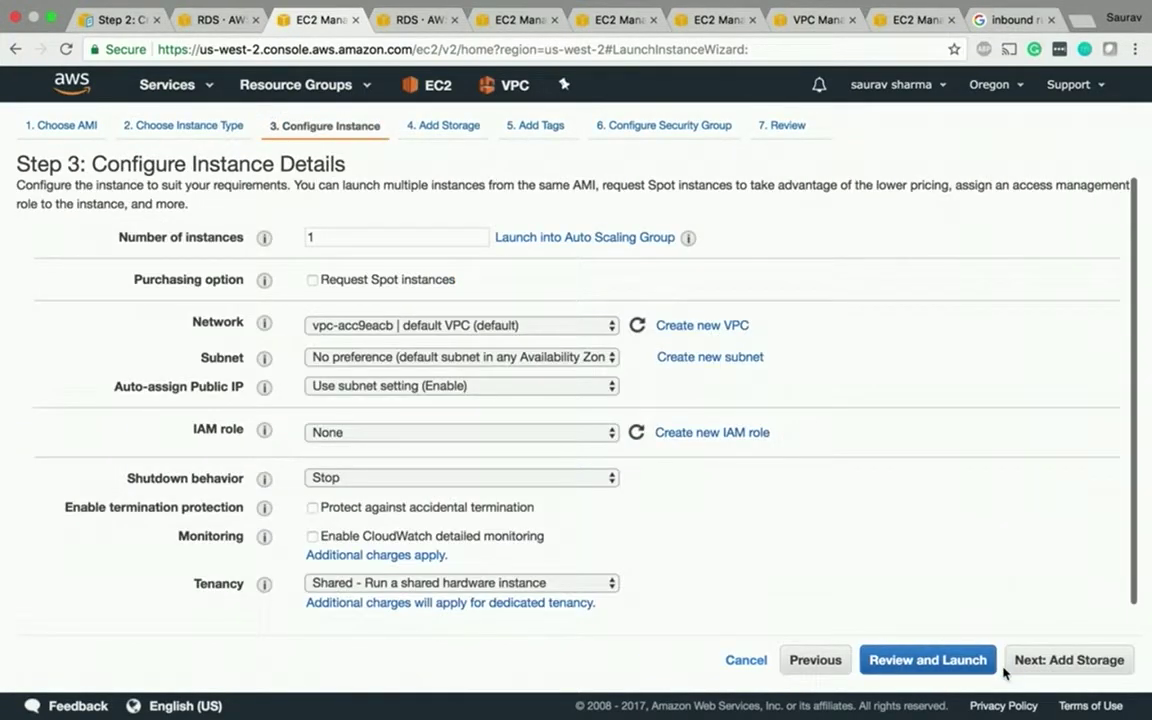
pyautogui.click(370, 326)
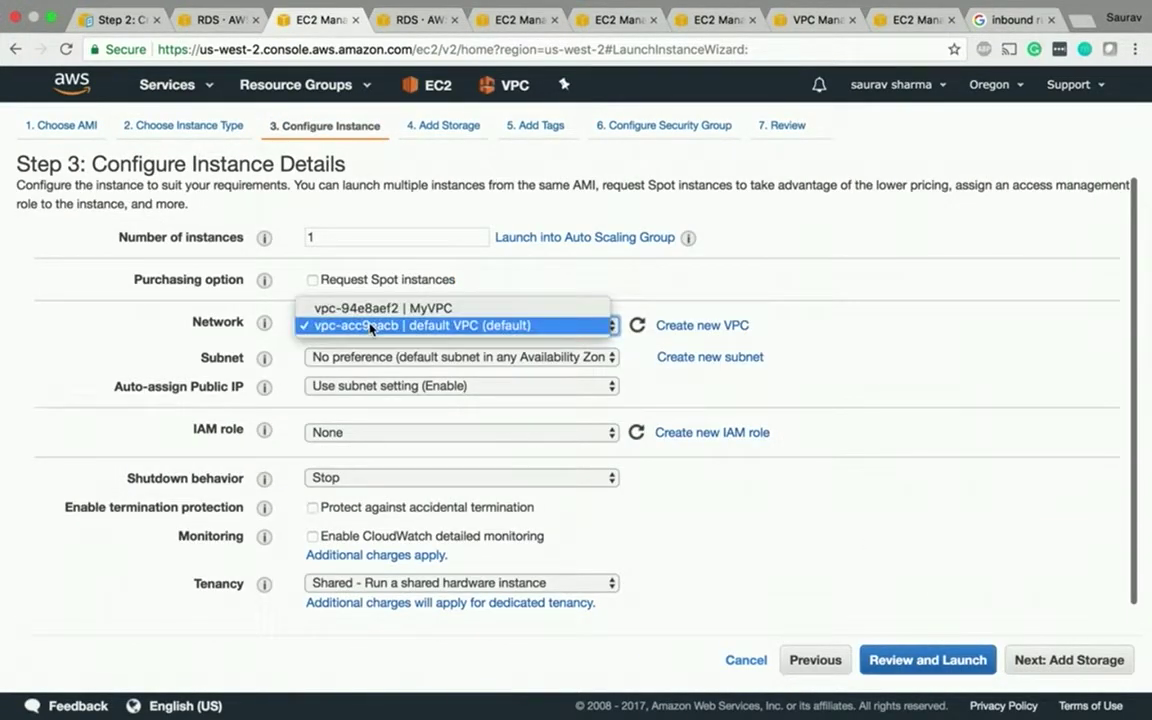
pyautogui.click(381, 309)
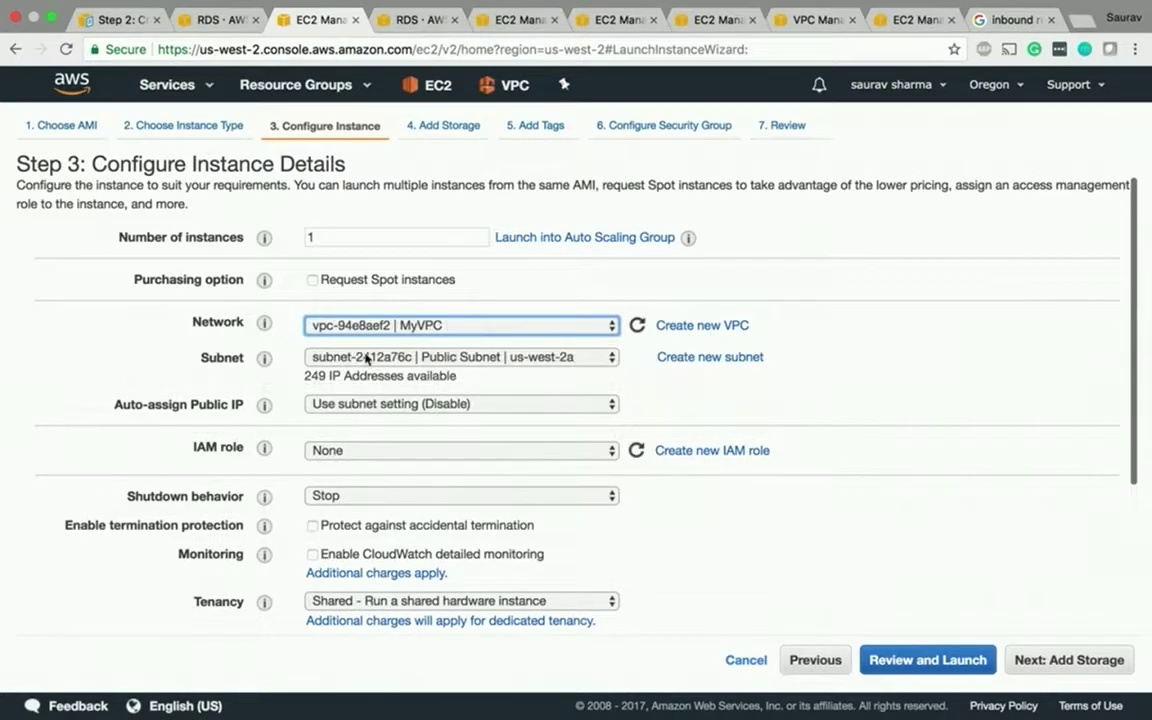
pyautogui.click(395, 358)
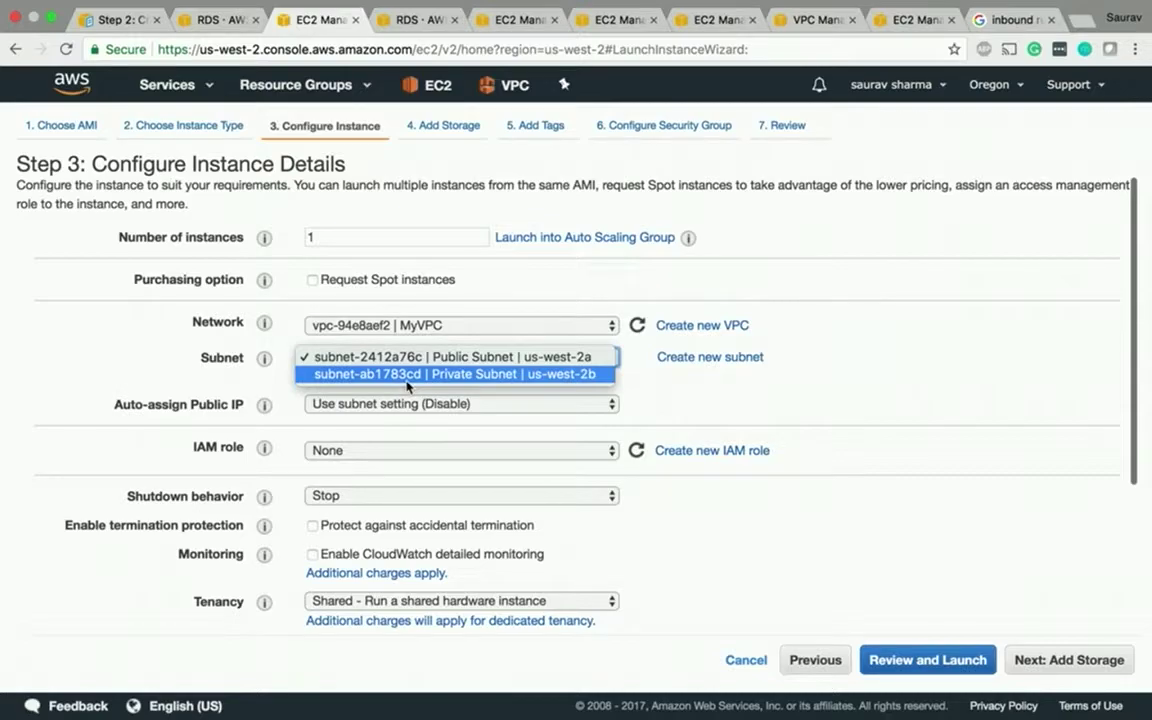
pyautogui.click(420, 358)
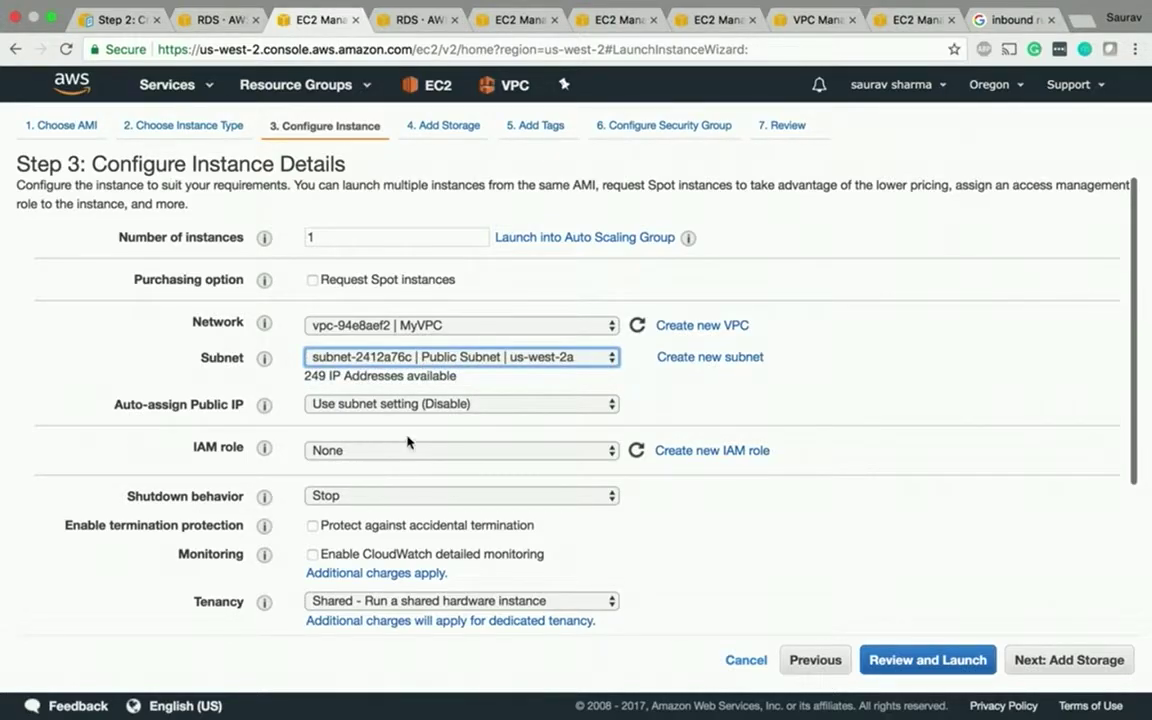
pyautogui.scroll(-5, 420, 442)
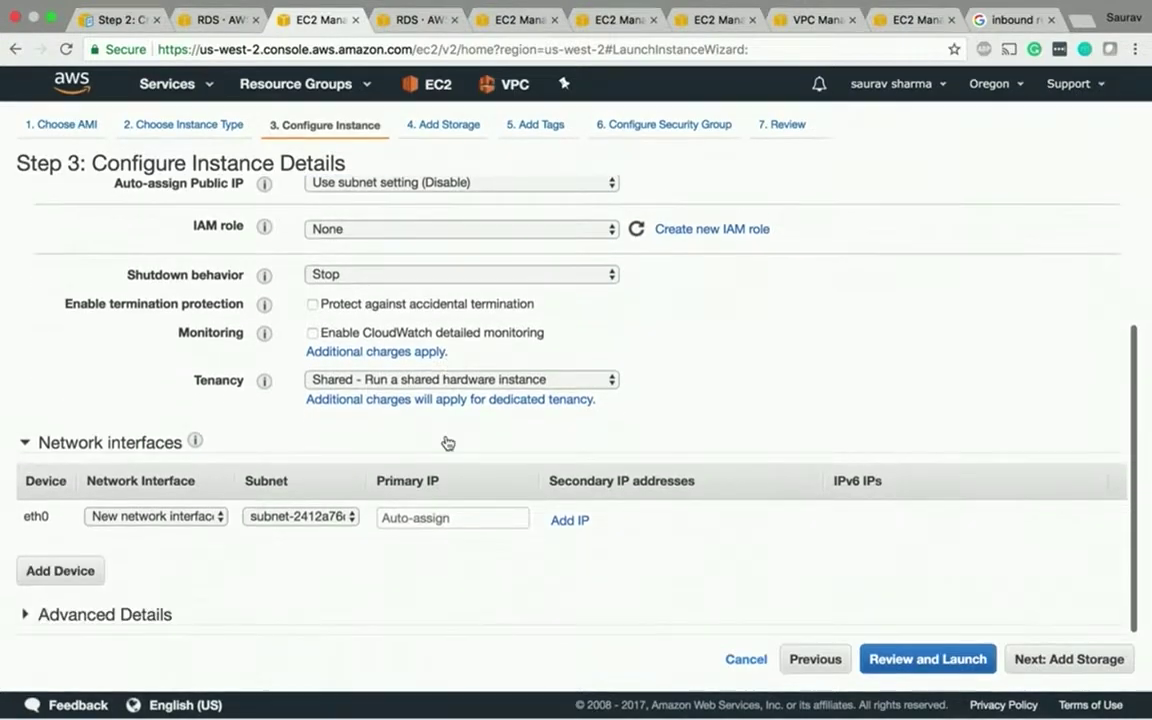
pyautogui.scroll(5, 843, 485)
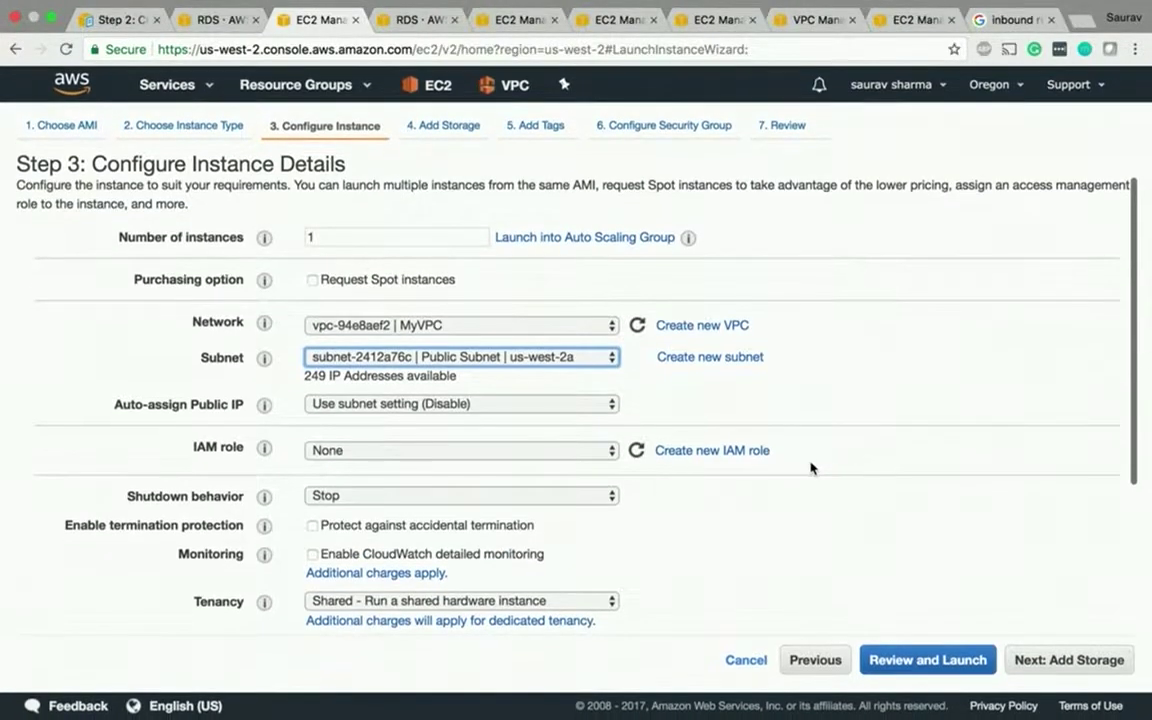
pyautogui.click(417, 405)
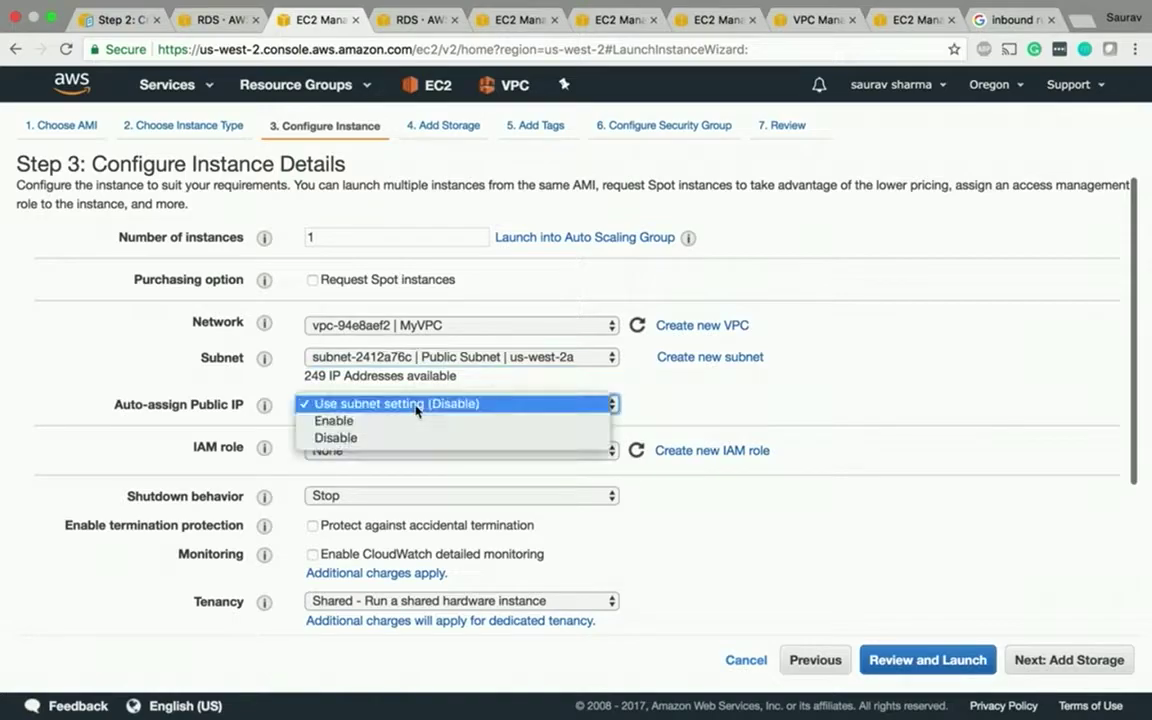
pyautogui.click(365, 422)
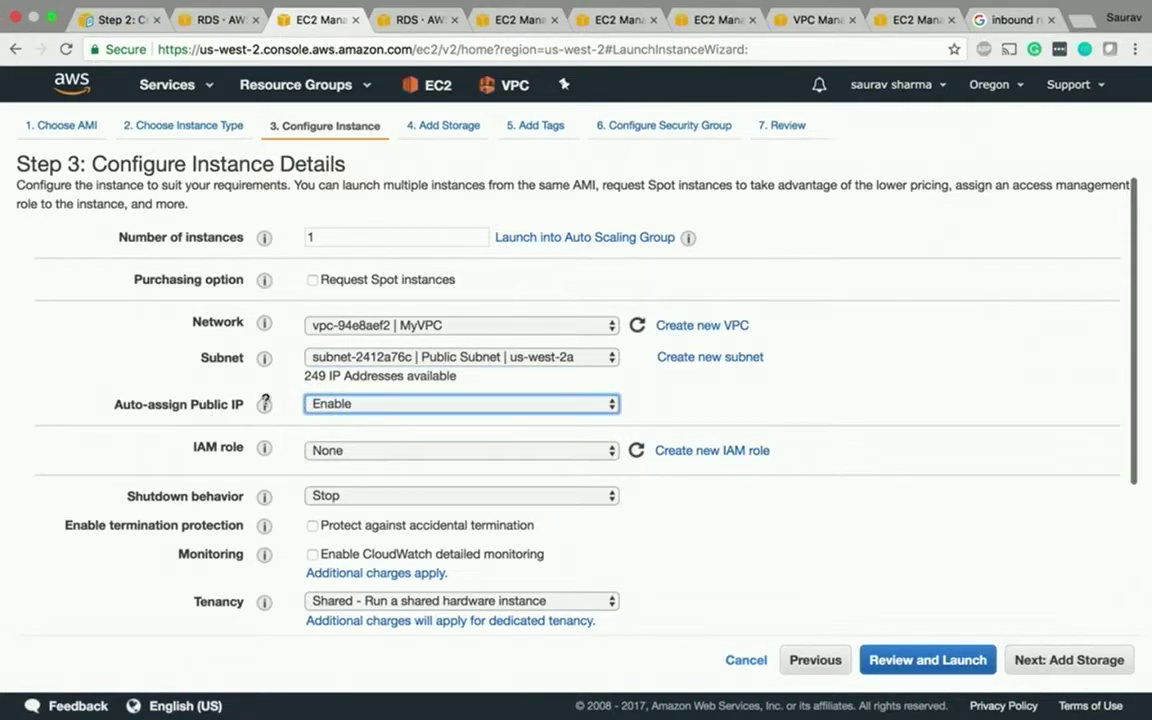
pyautogui.click(1060, 660)
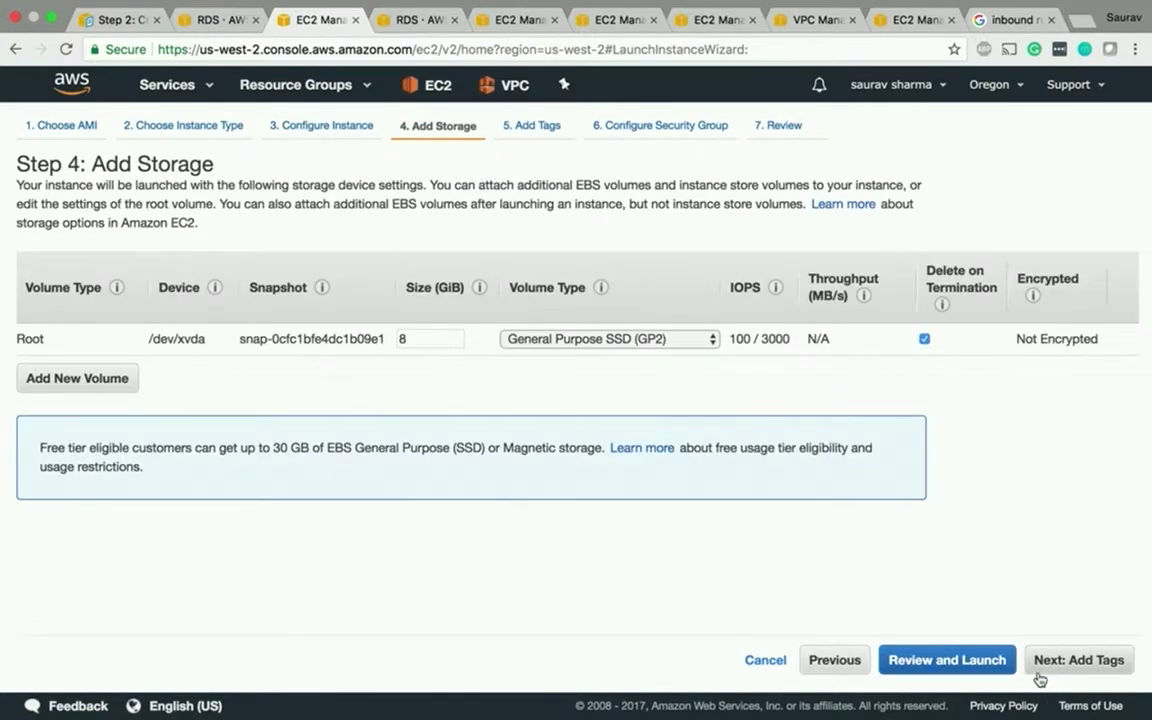
# - Add a Name tag with value MYNEWSERVER to the instance
pyautogui.click(1060, 662)
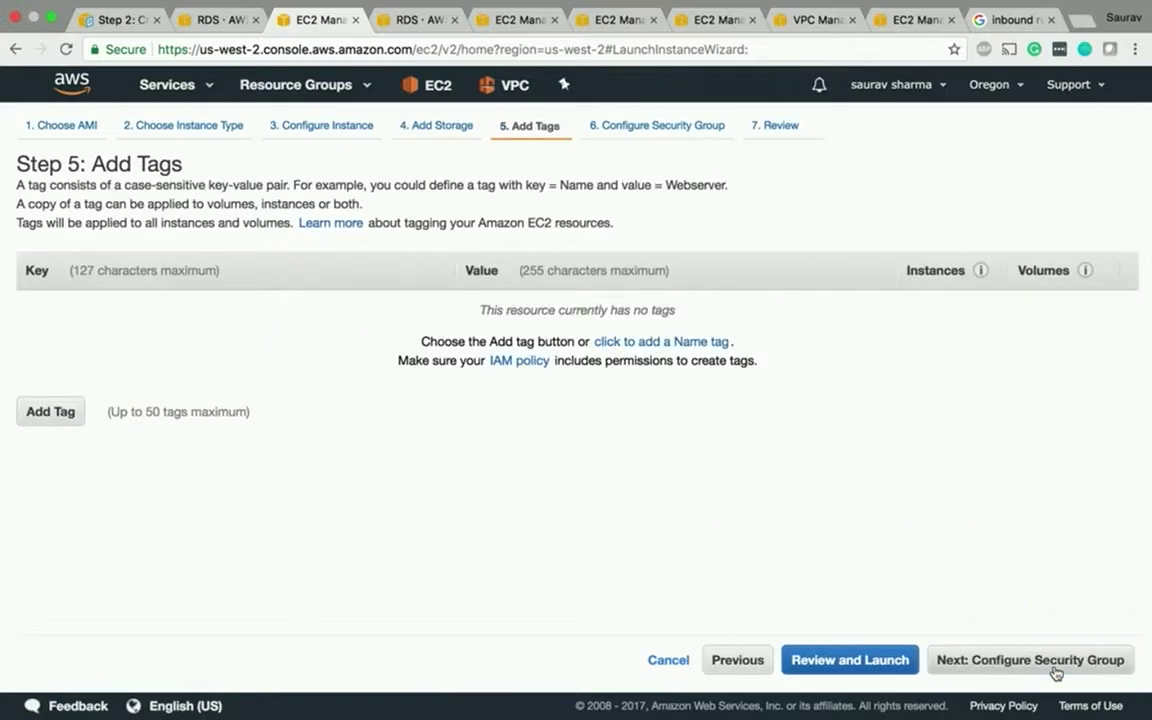
pyautogui.click(637, 344)
pyautogui.write('NE')
pyautogui.press('BackSpace')
pyautogui.press('BackSpace')
pyautogui.write('NEWSERVER')
pyautogui.click(987, 662)
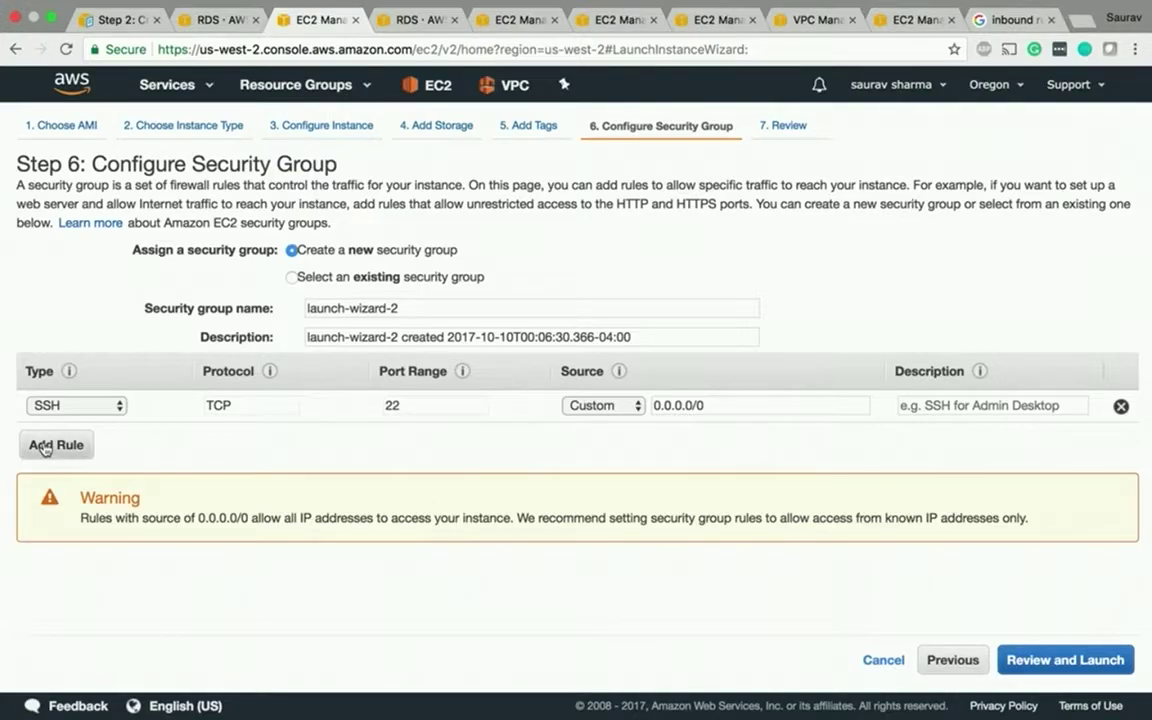
# - Assign existing security groups, leaving only Web-SSH selected after comparing rds-launch-wizard and launch-wizard-1
pyautogui.click(290, 277)
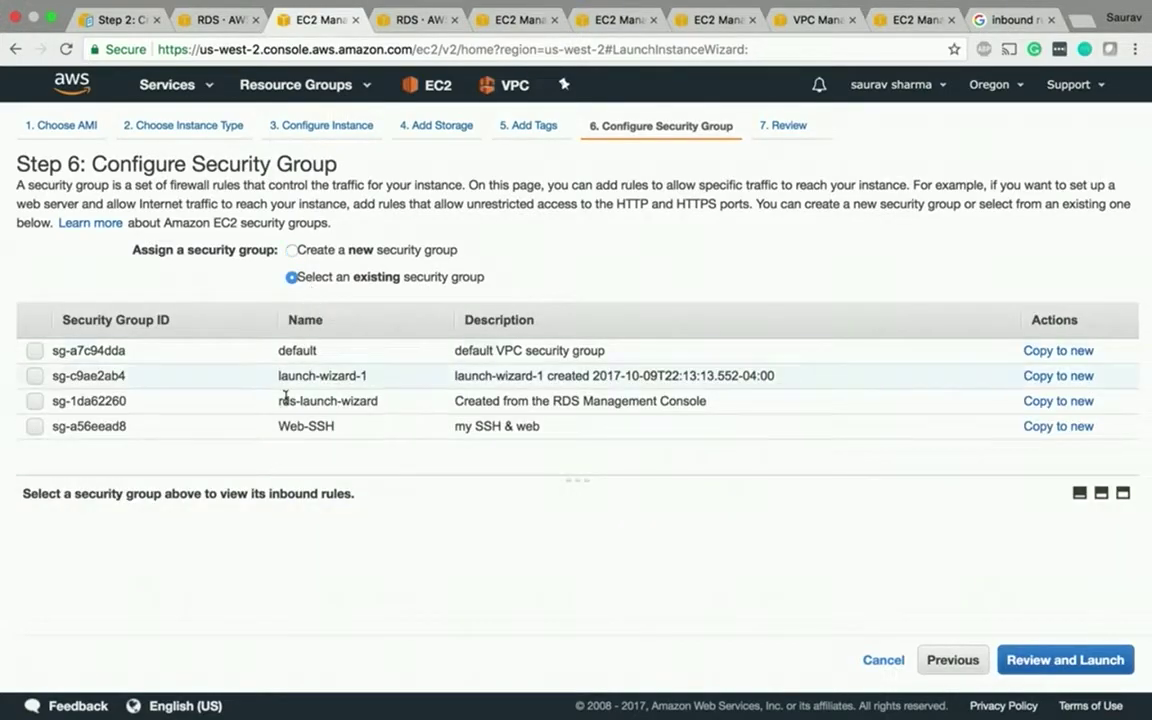
pyautogui.click(229, 404)
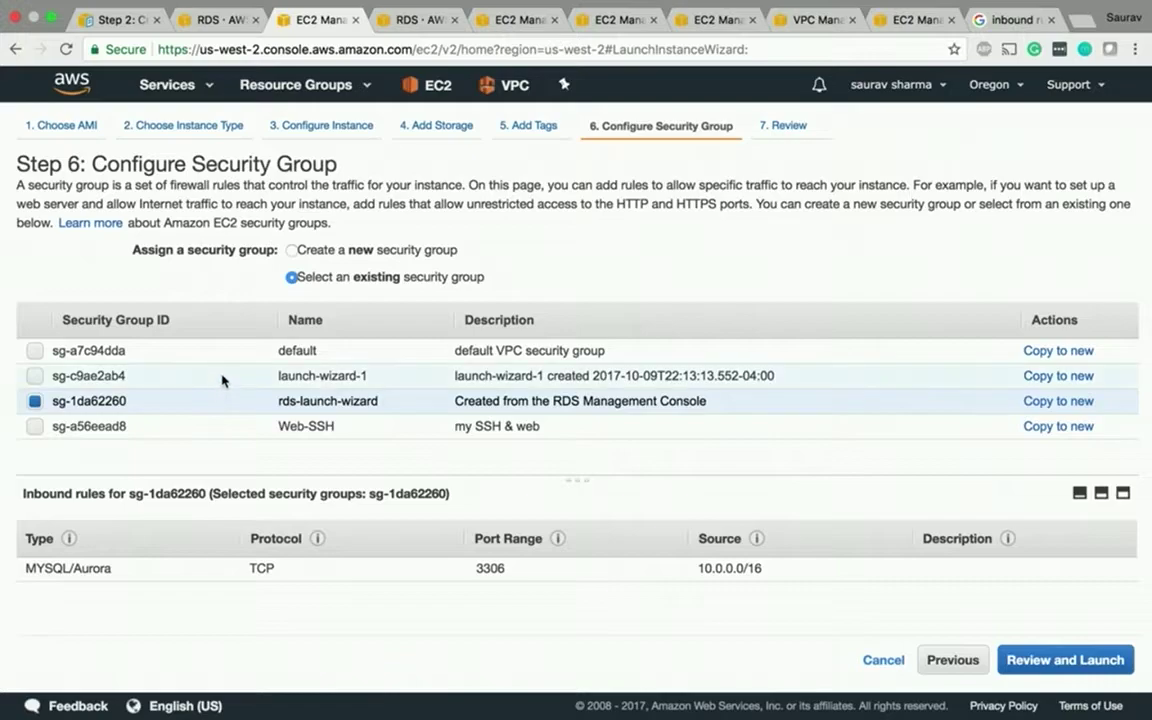
pyautogui.click(45, 432)
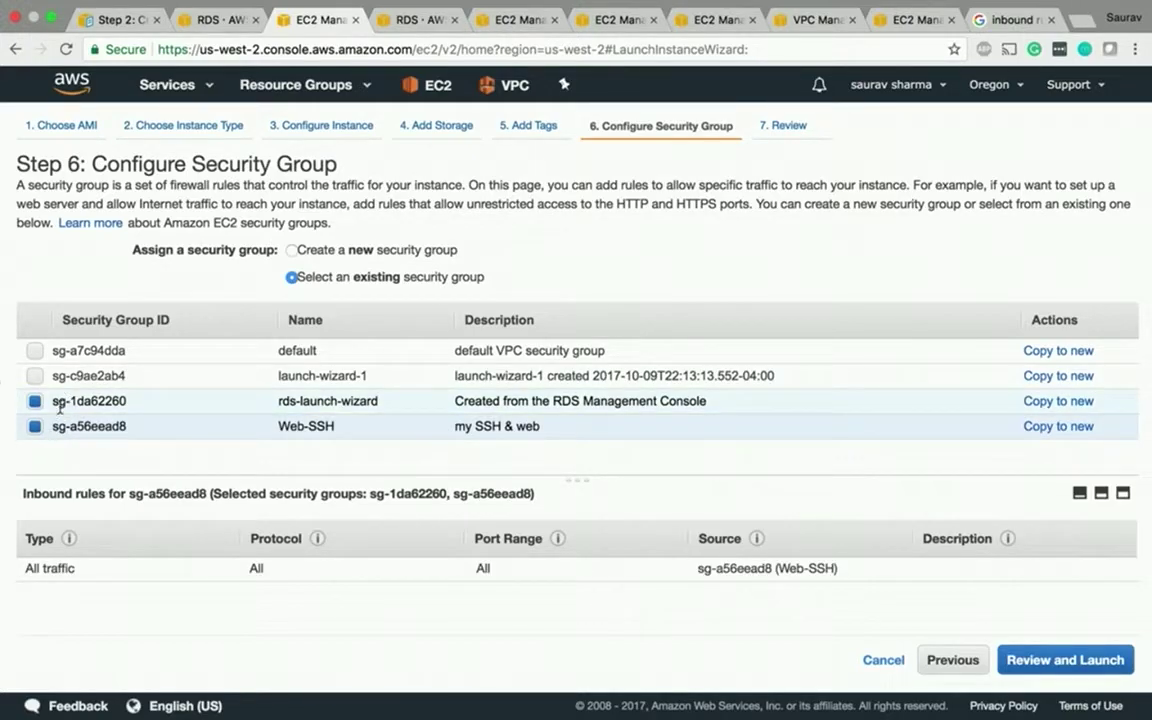
pyautogui.click(35, 377)
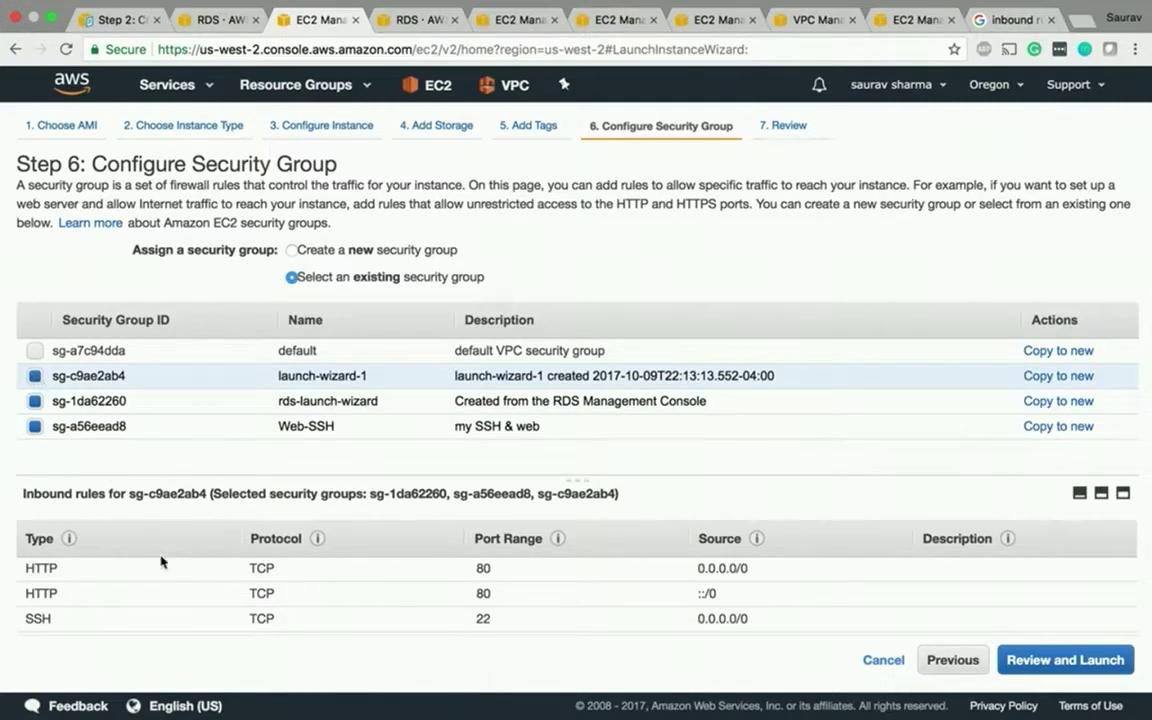
pyautogui.click(35, 401)
pyautogui.click(35, 427)
pyautogui.click(34, 401)
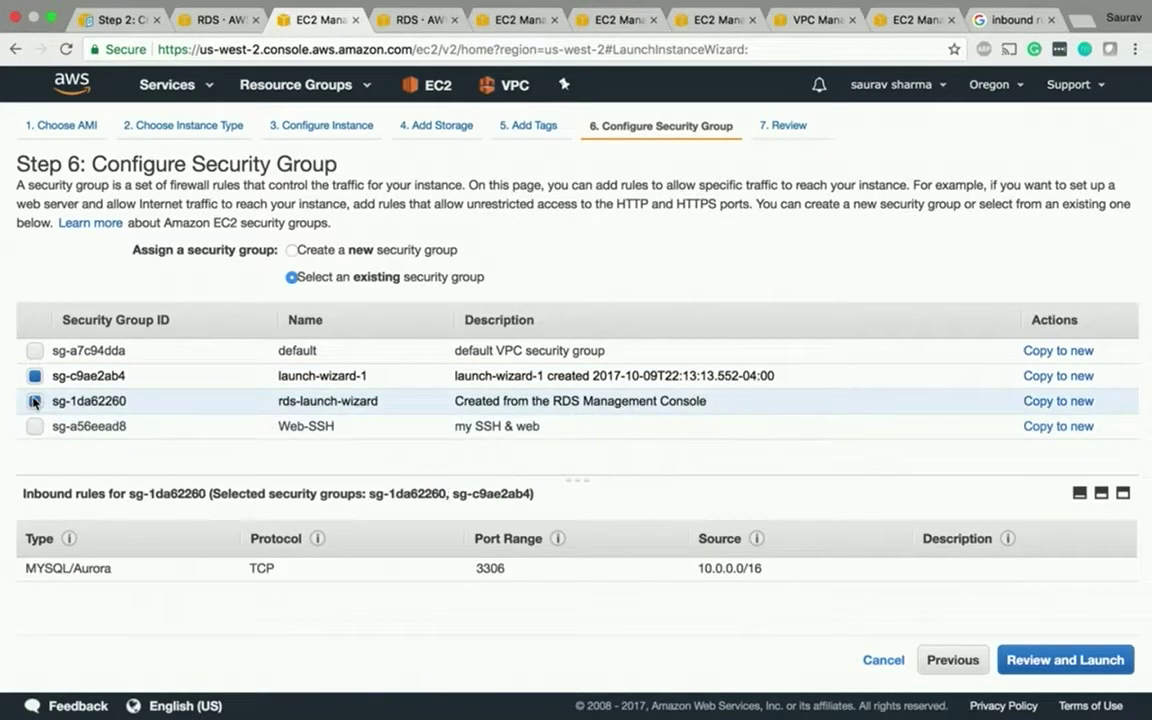
pyautogui.click(35, 427)
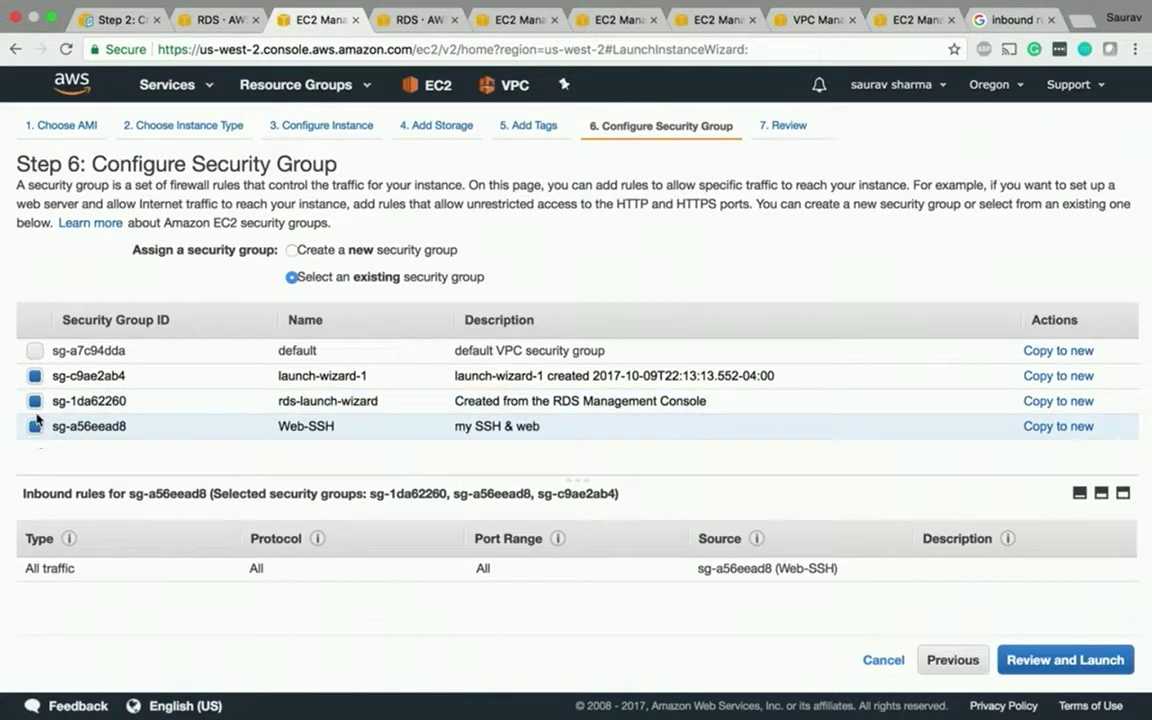
pyautogui.click(35, 401)
pyautogui.click(35, 376)
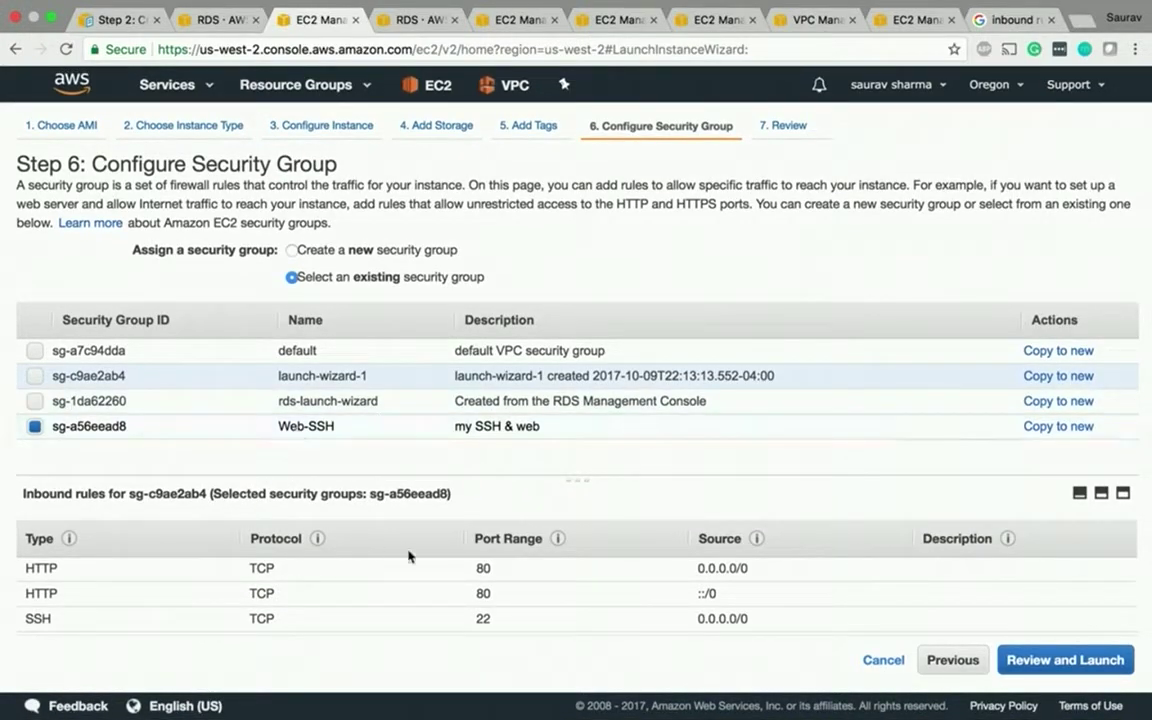
# - Review the launch settings and start launching the instance
pyautogui.click(1010, 659)
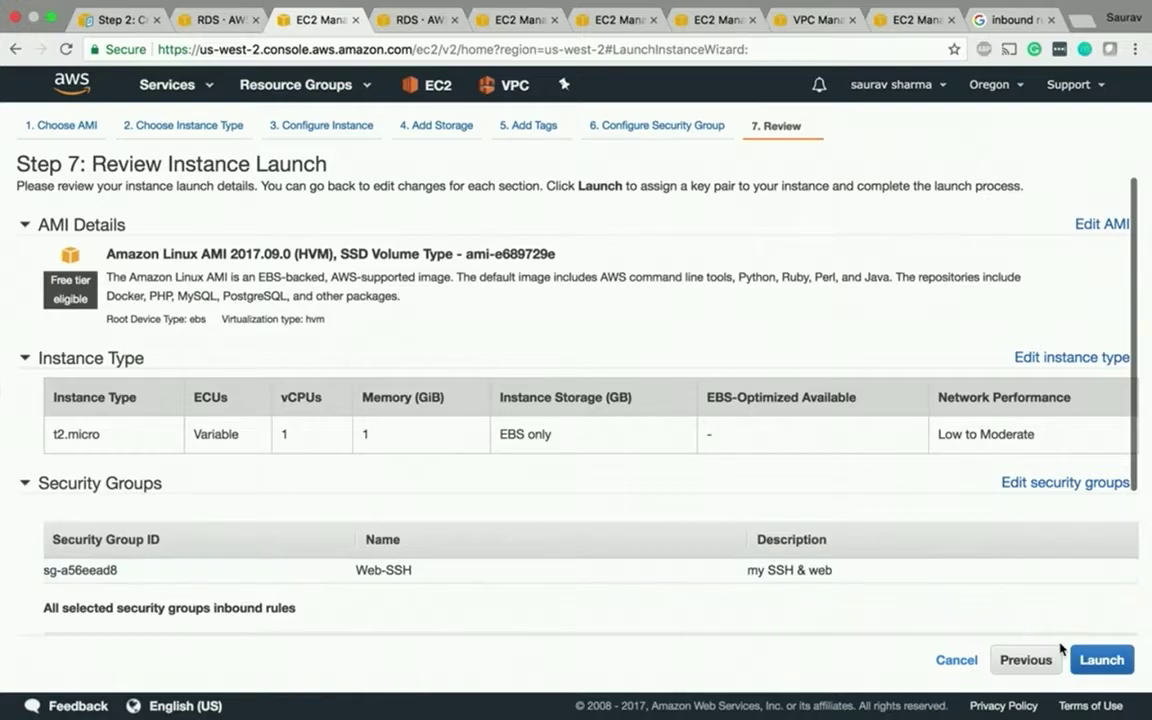
pyautogui.click(1028, 659)
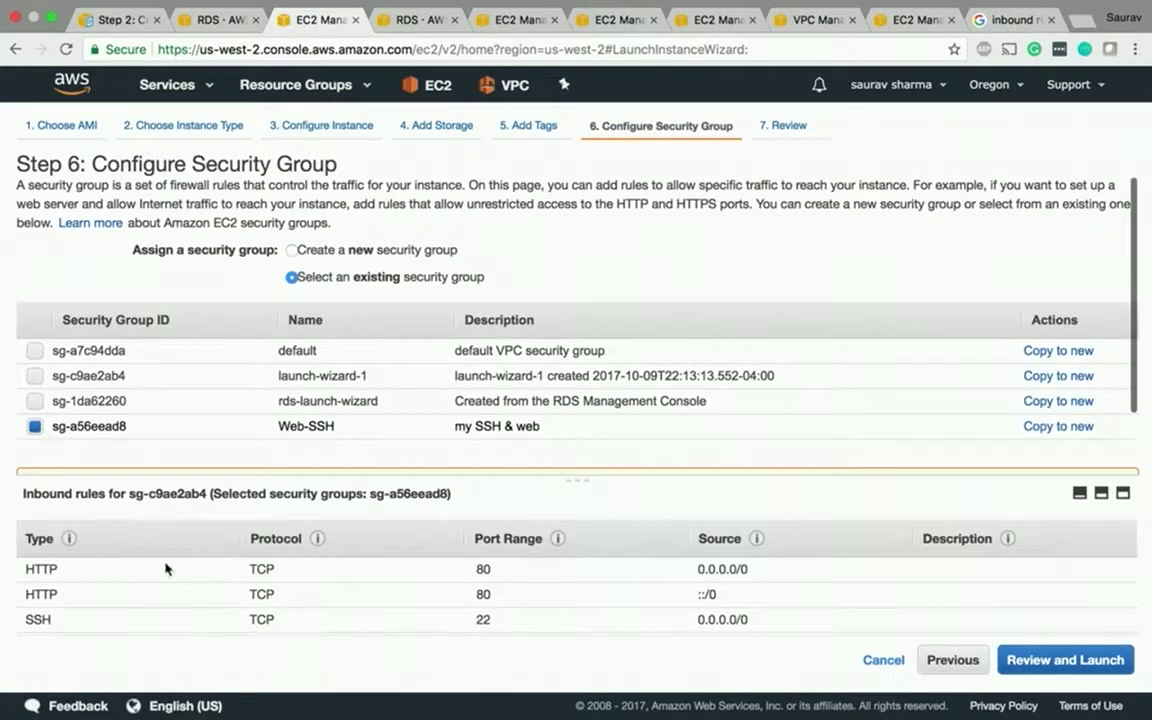
pyautogui.click(1100, 662)
pyautogui.click(1099, 661)
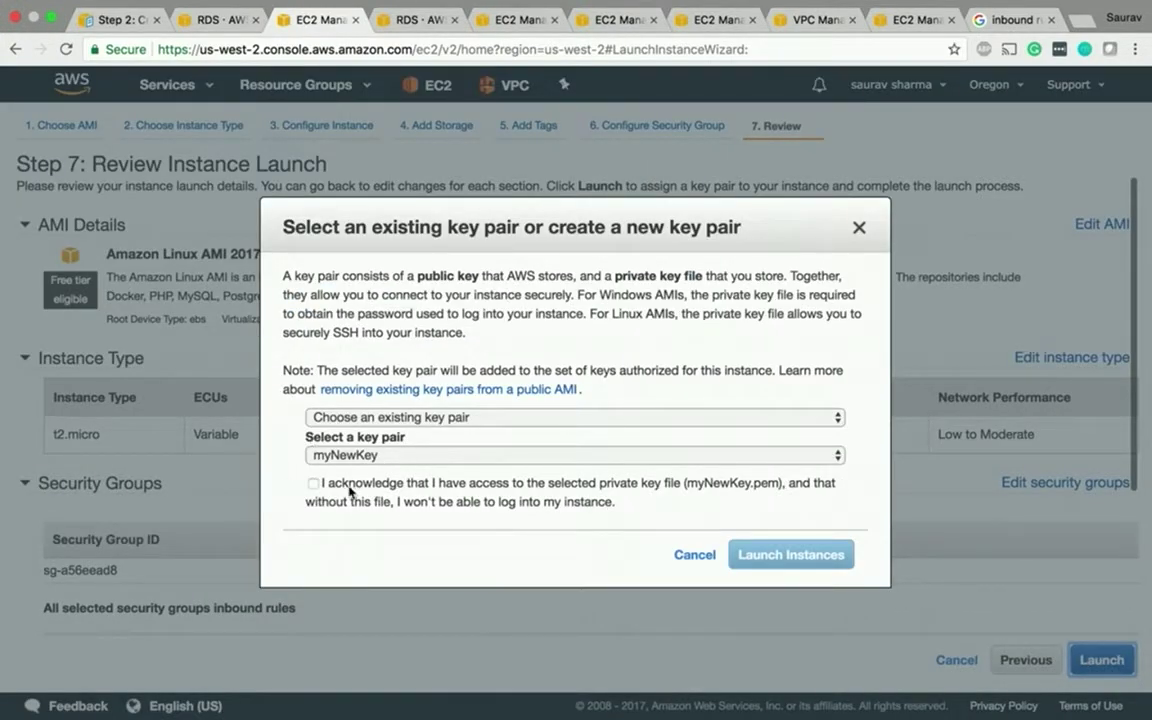
# - Acknowledge the myNewKey private key, launch, and open the pending MYNEWSERVER instance
pyautogui.click(313, 484)
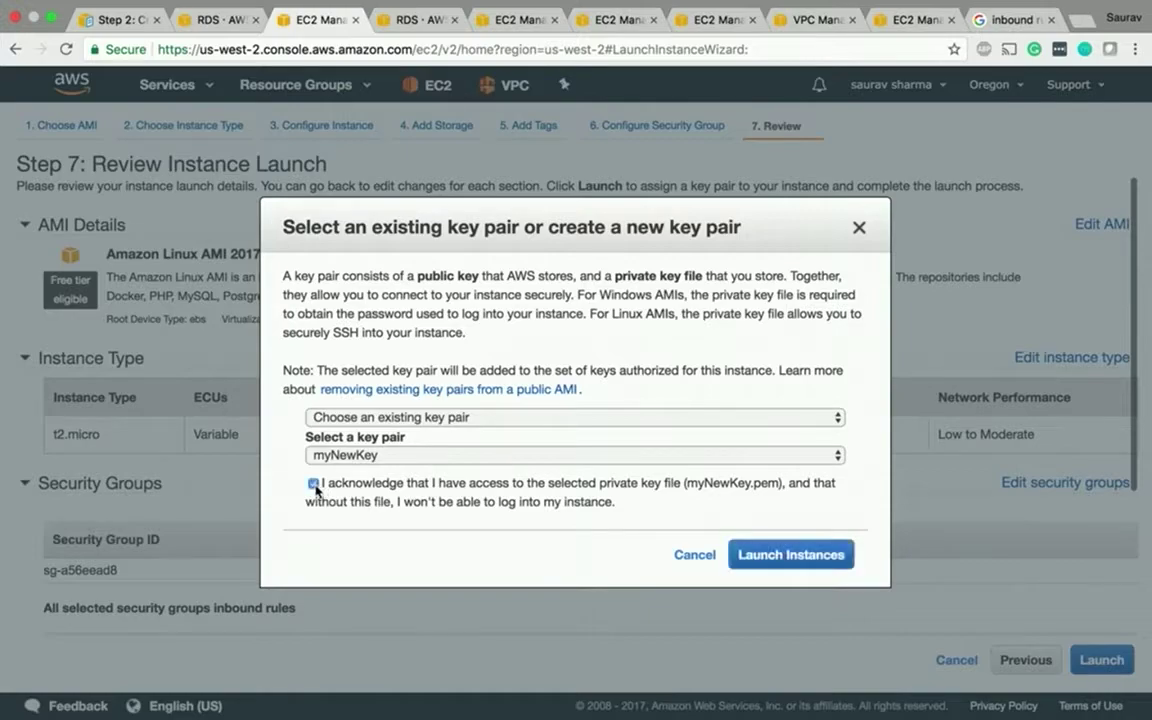
pyautogui.click(820, 562)
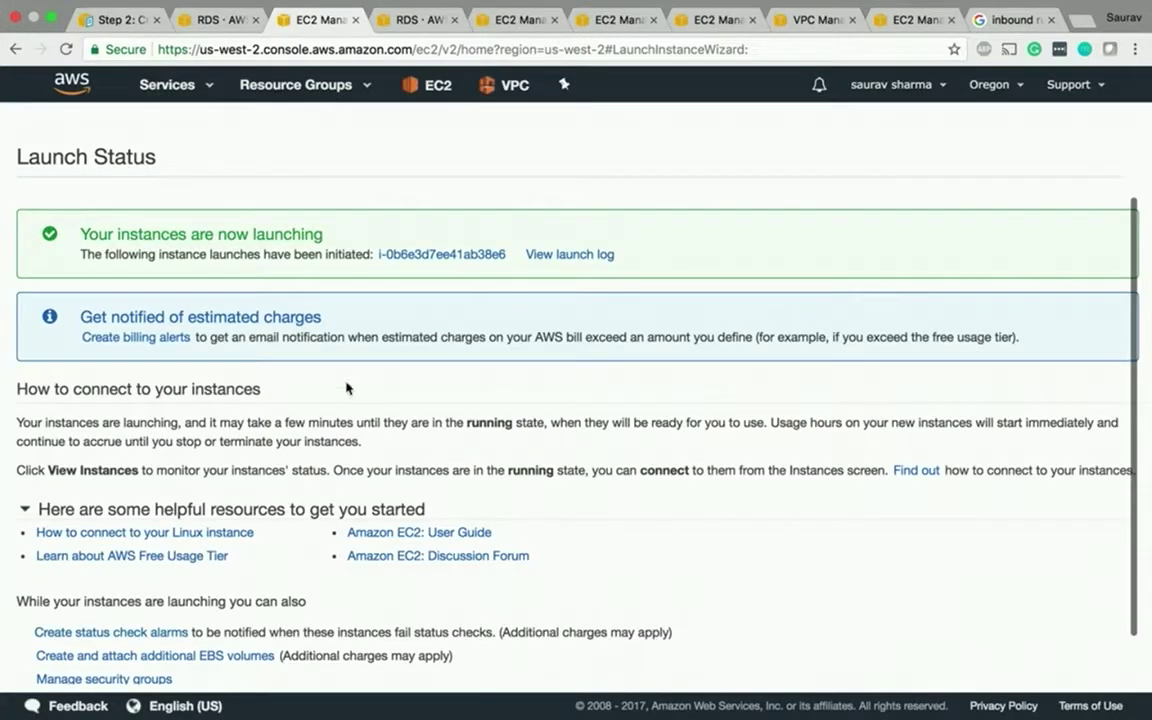
pyautogui.click(474, 255)
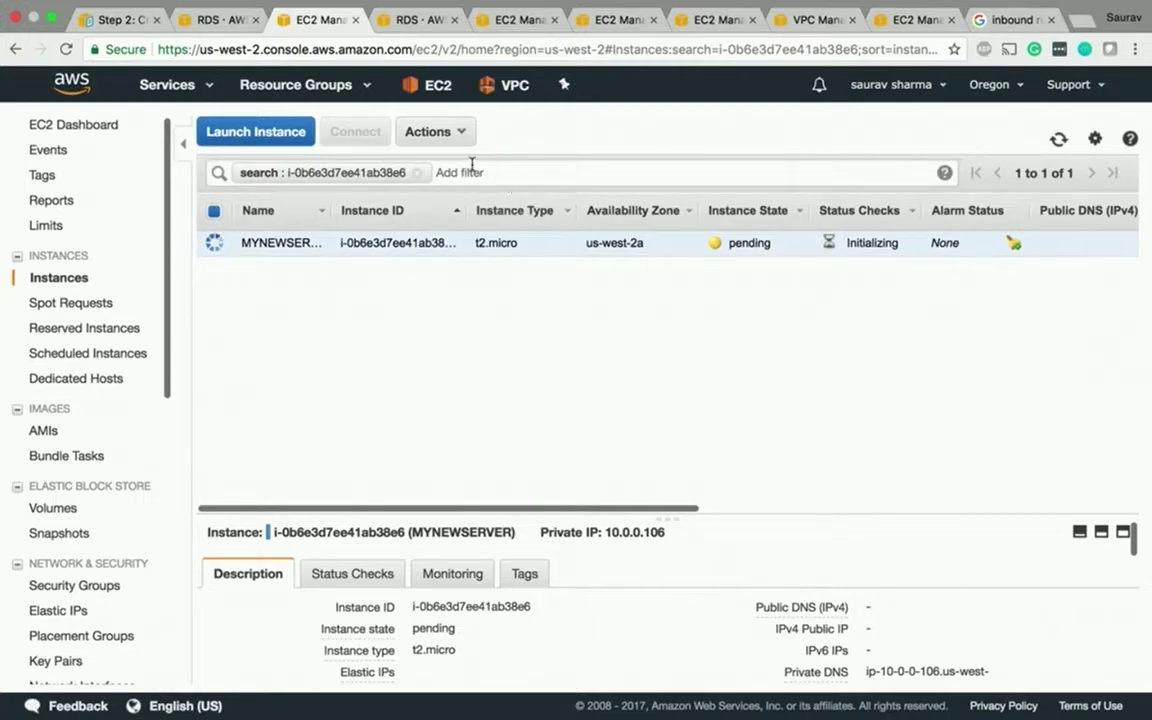
# - Refresh MYNEWSERVER's status, then view tutorial123's database details in RDS
pyautogui.click(1060, 140)
pyautogui.click(382, 20)
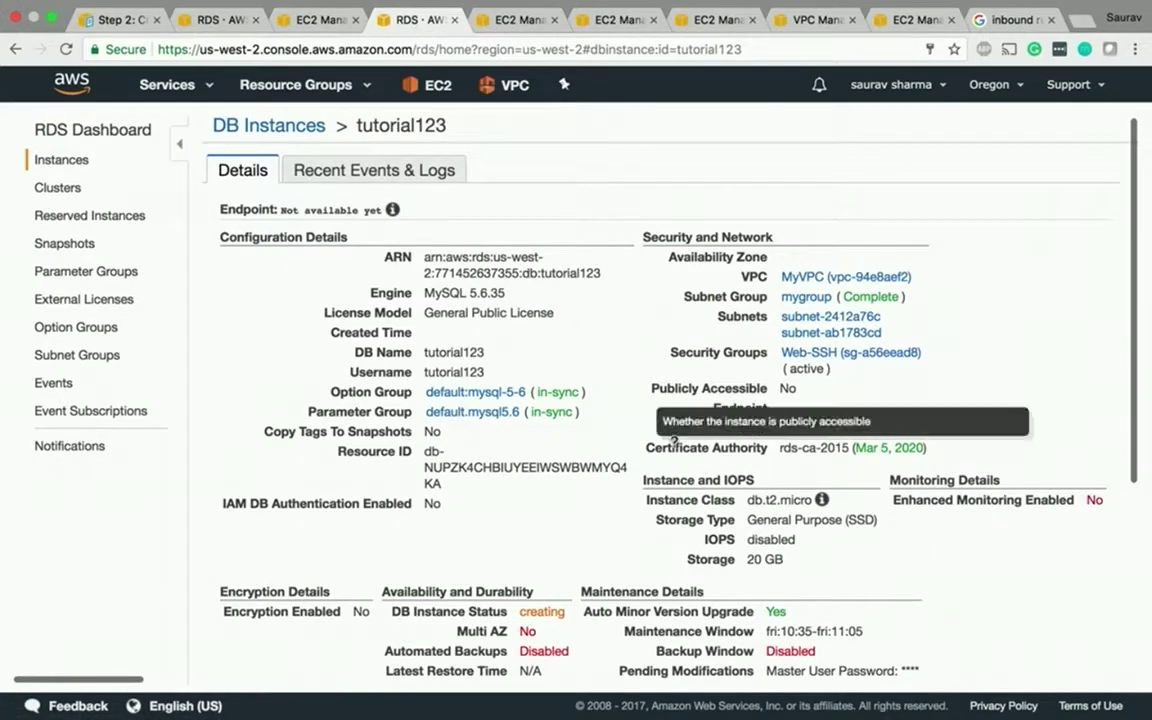
# - Check tutorial123 is available in the DB instances list, then return to the EC2 Security Groups tab
pyautogui.click(56, 156)
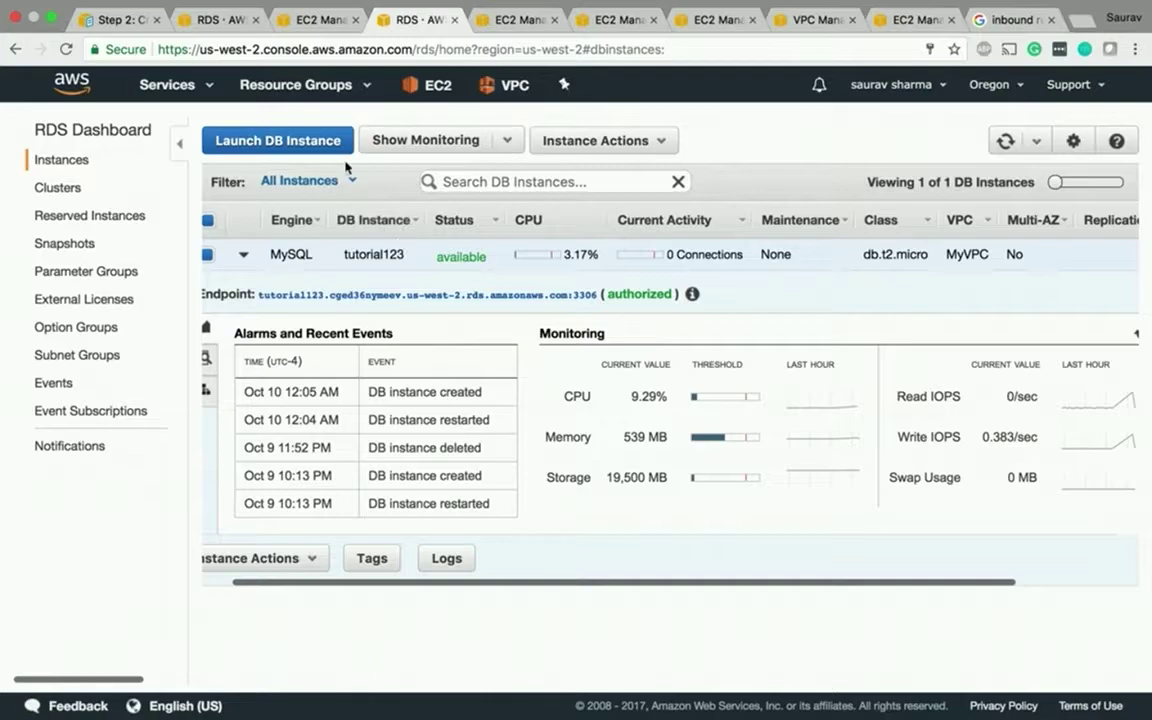
pyautogui.click(493, 45)
pyautogui.click(499, 18)
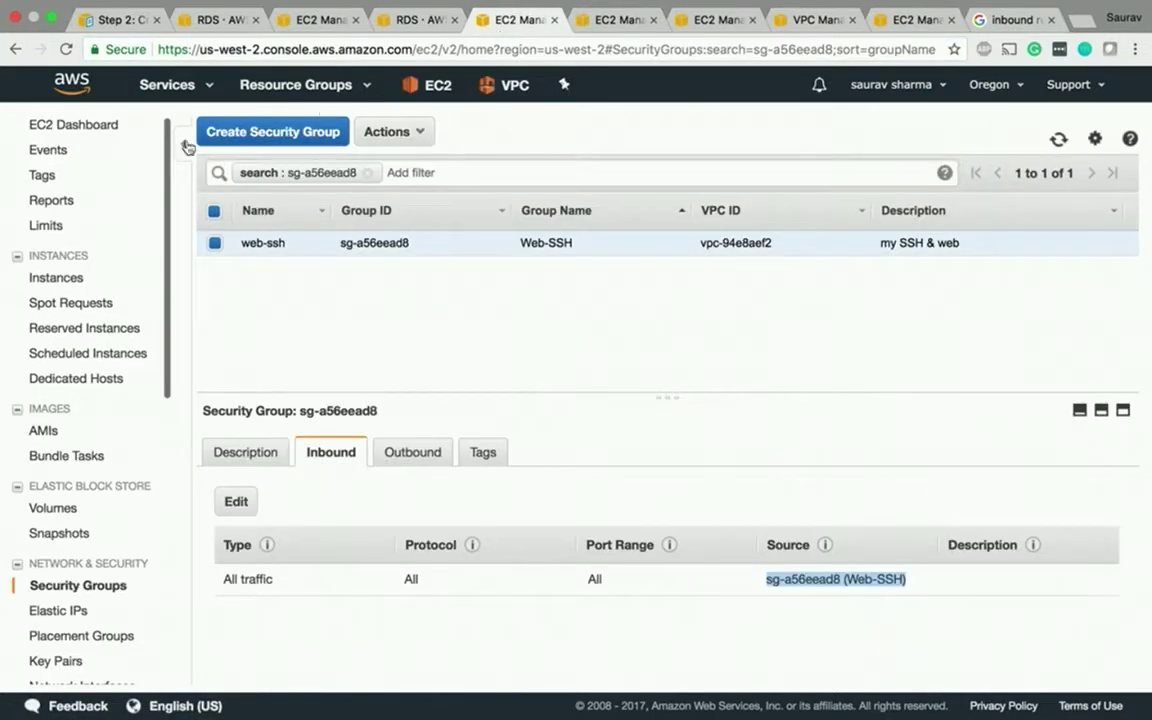
# - Find MYNEWSERVER among running instances and select its public IP 34.215.185.93
pyautogui.click(58, 133)
pyautogui.click(300, 187)
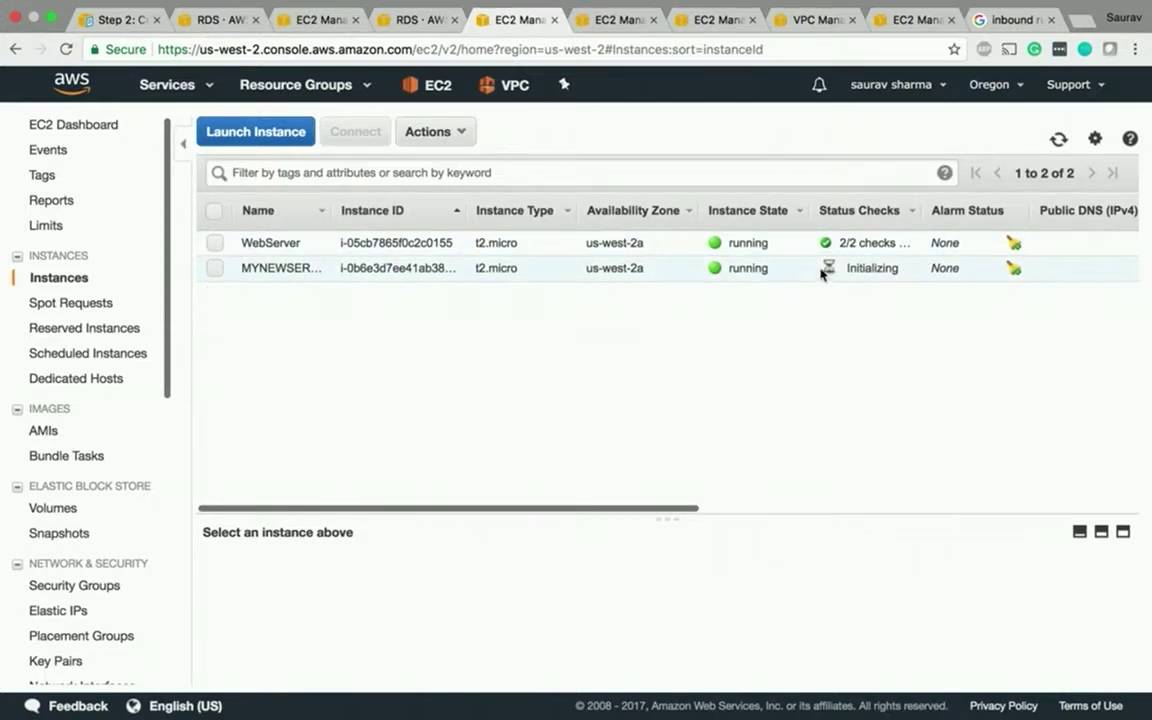
pyautogui.click(670, 273)
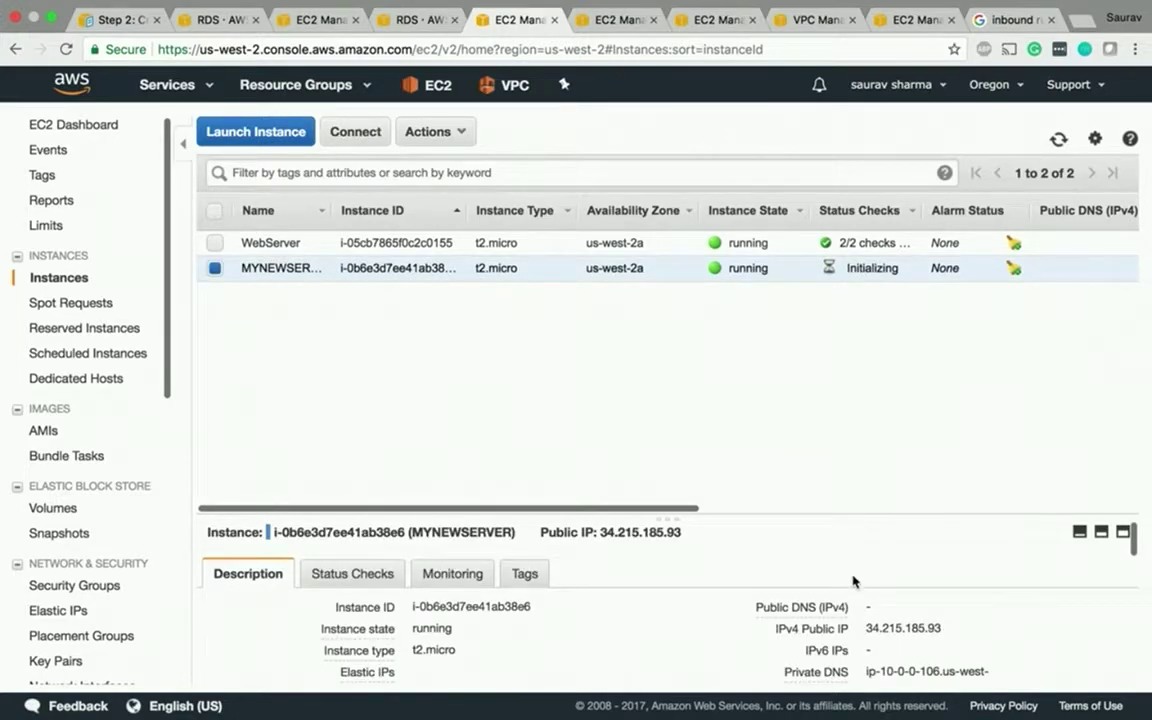
pyautogui.moveTo(940, 629); pyautogui.dragTo(866, 630)
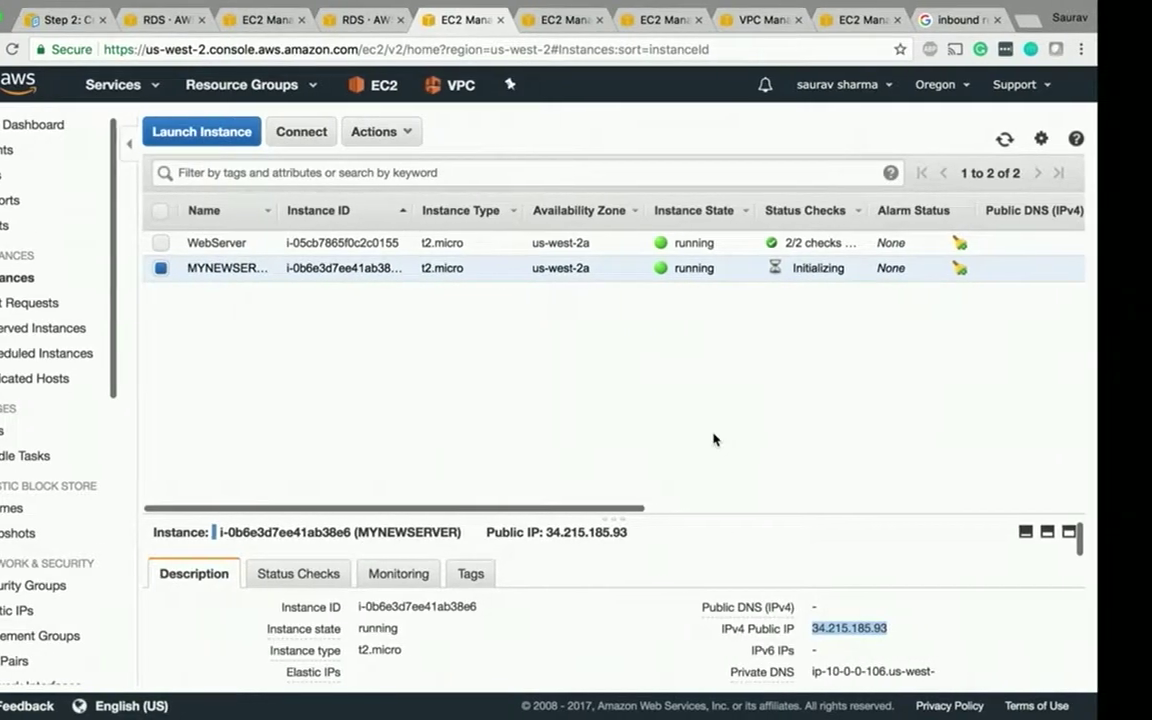
# - Switch to the full-screen Terminal and run 'clear' to get a fresh prompt in Downloads
pyautogui.hotkey('ctrl', 'Left')
pyautogui.hotkey('ctrl', 'Right')
pyautogui.hotkey('ctrl', 'Right')
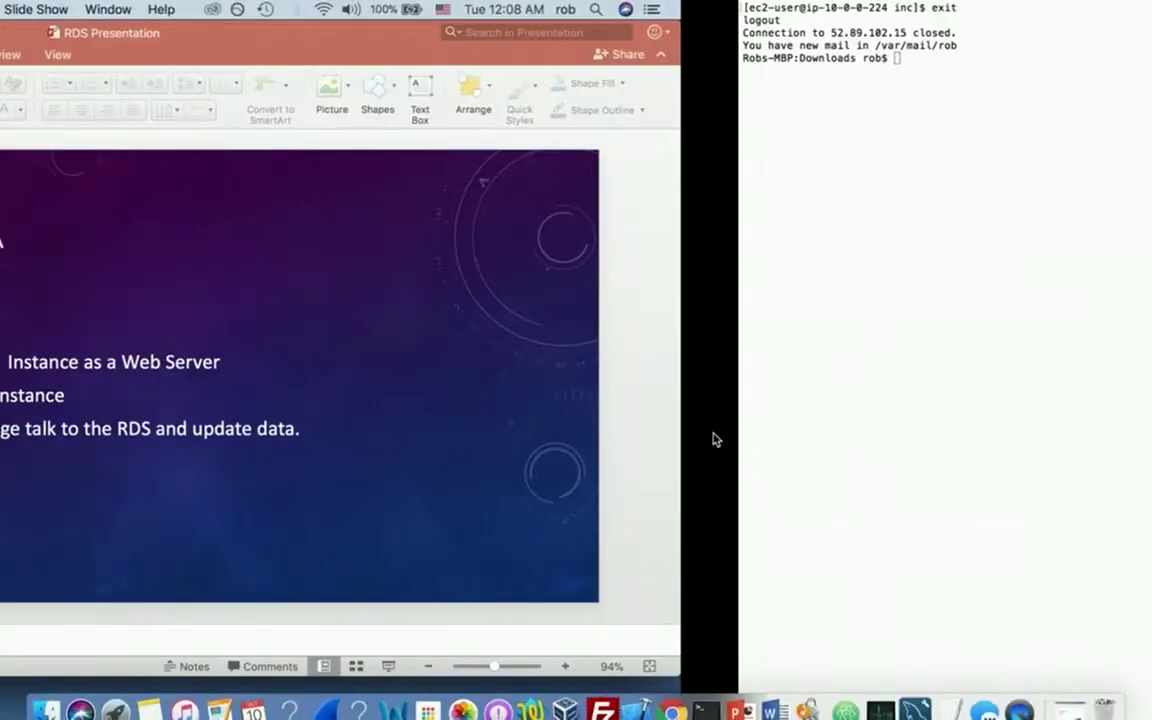
pyautogui.write('clear')
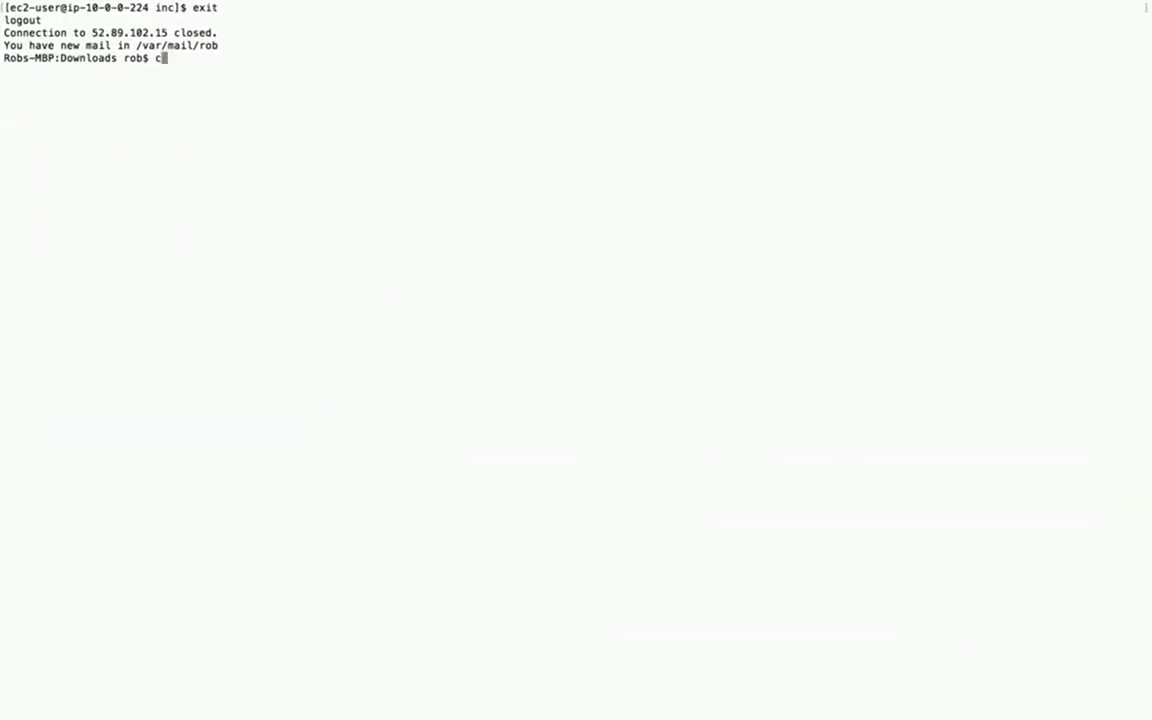
pyautogui.press('Return')
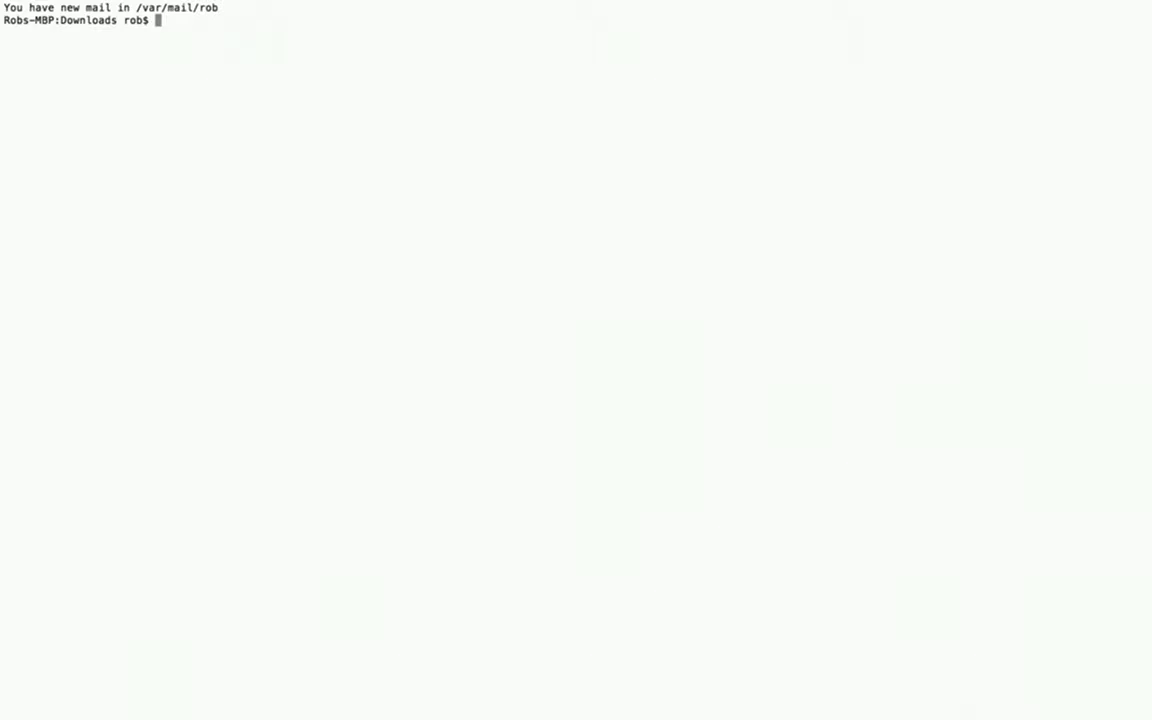
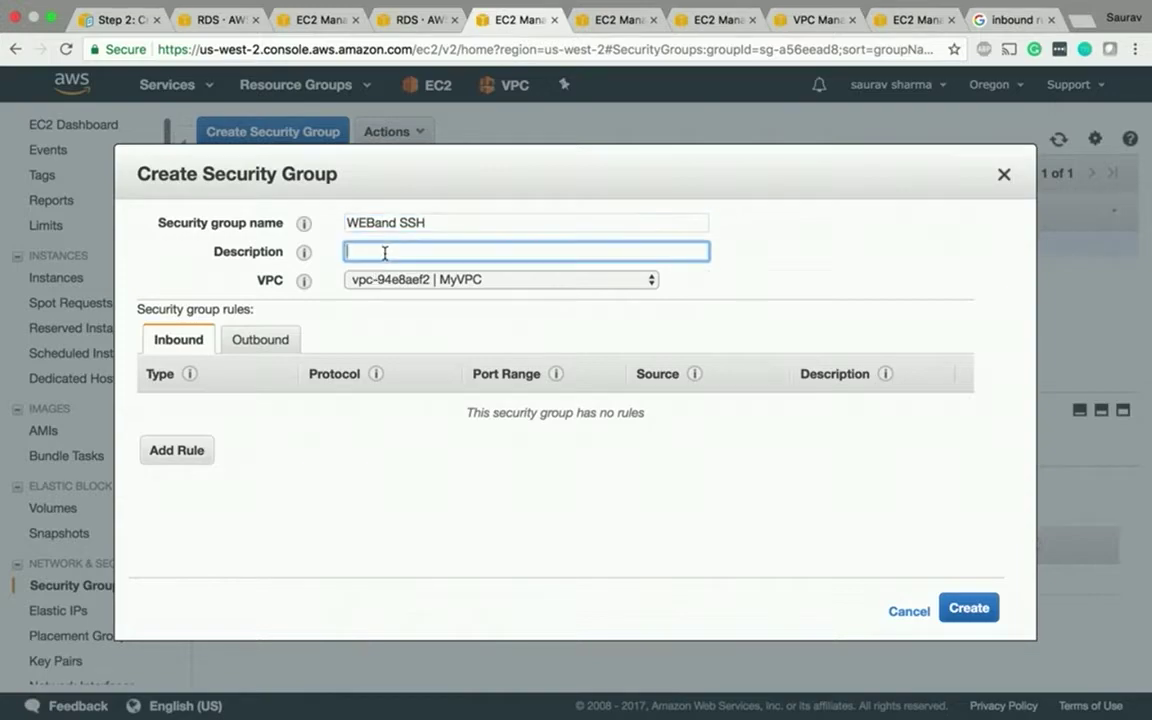
# - Create the 'web&&SSH' security group with inbound SSH (port 22, 0.0.0.0/0) and HTTP (port 80) rules
pyautogui.write('web&&SSH')
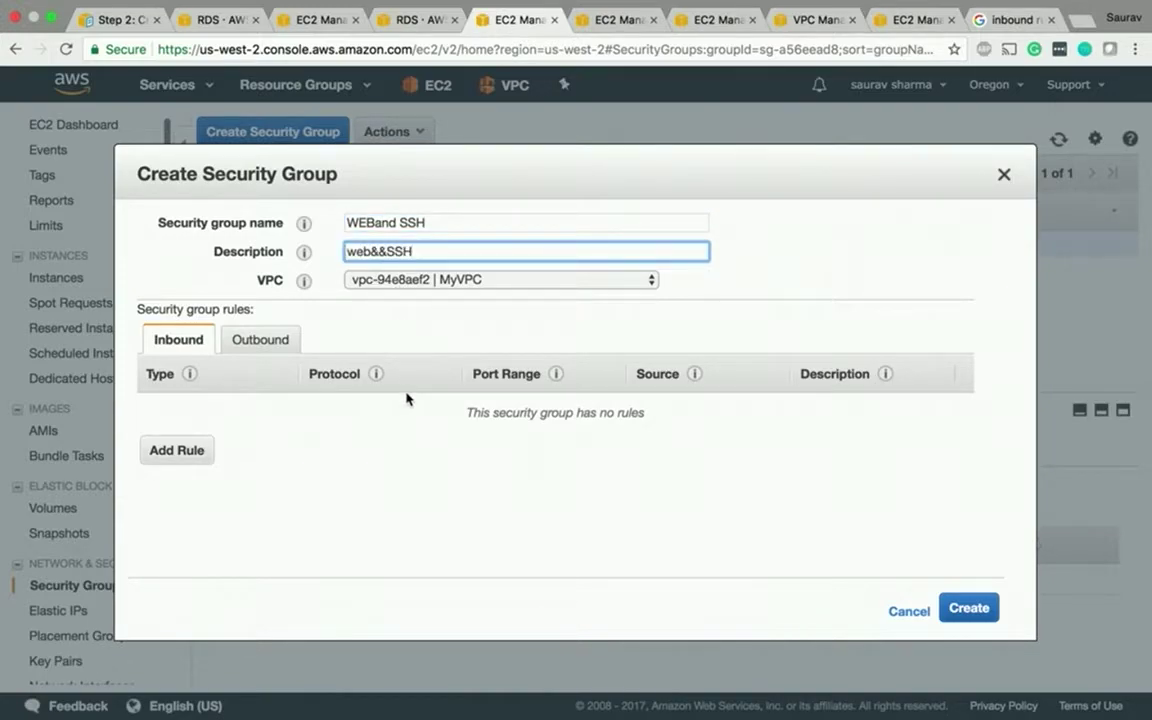
pyautogui.click(176, 450)
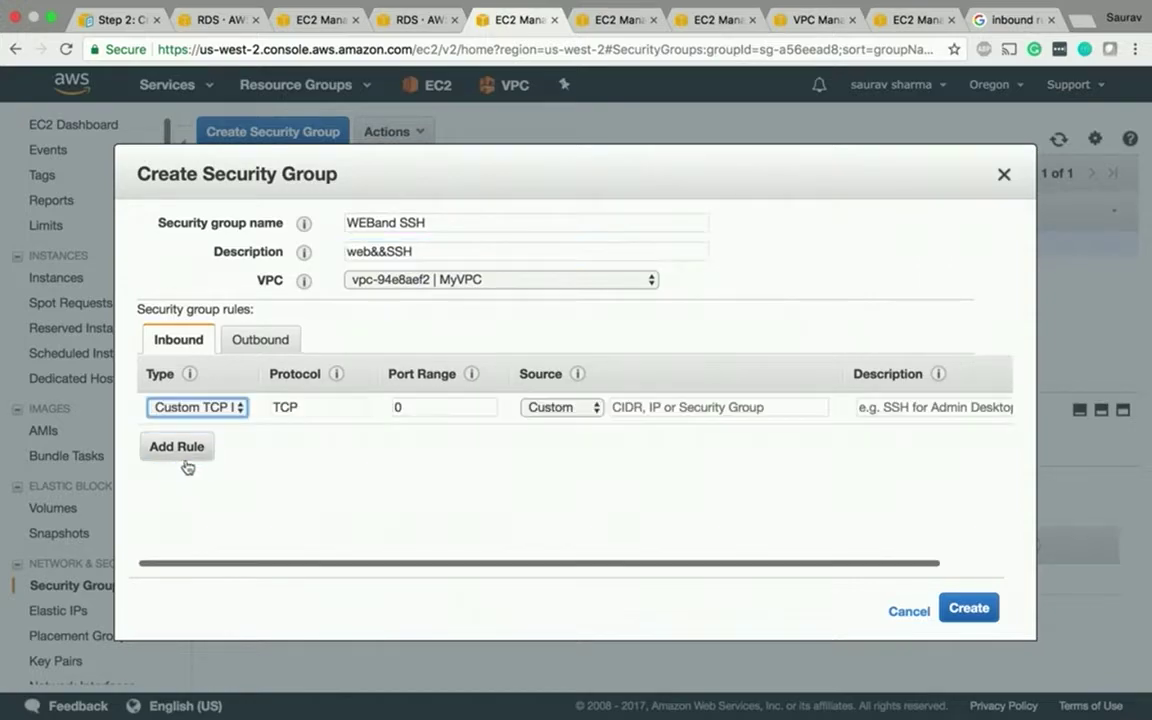
pyautogui.click(177, 447)
pyautogui.click(197, 408)
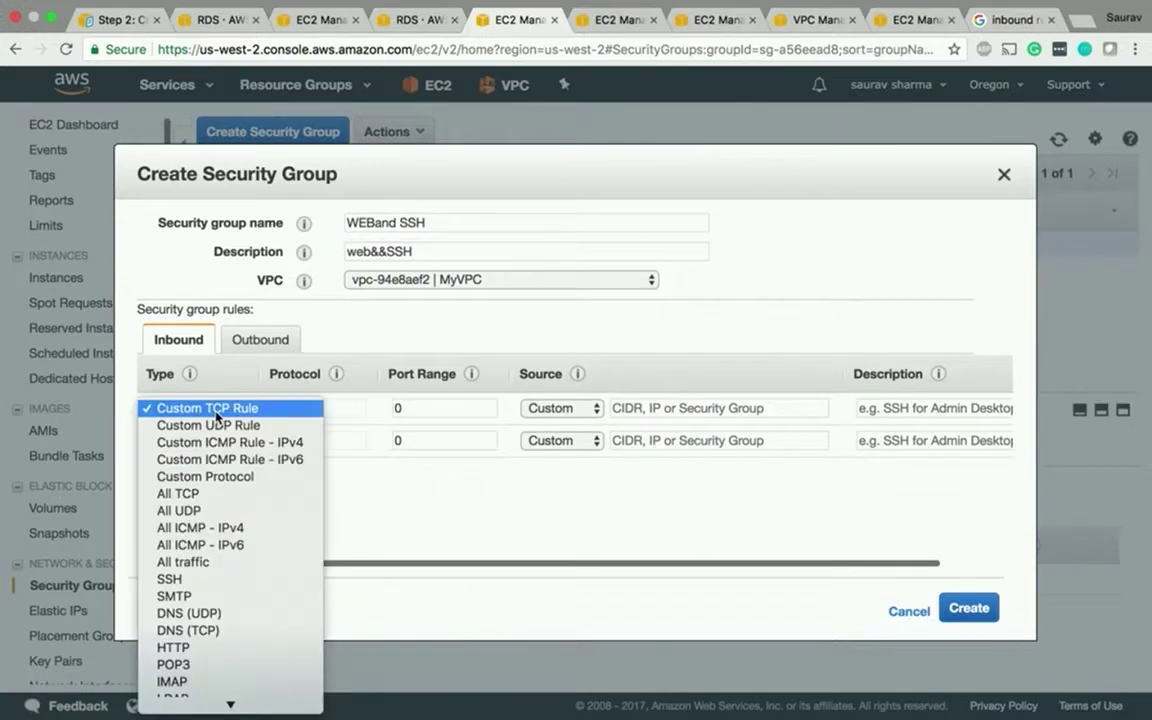
pyautogui.click(216, 581)
pyautogui.click(190, 440)
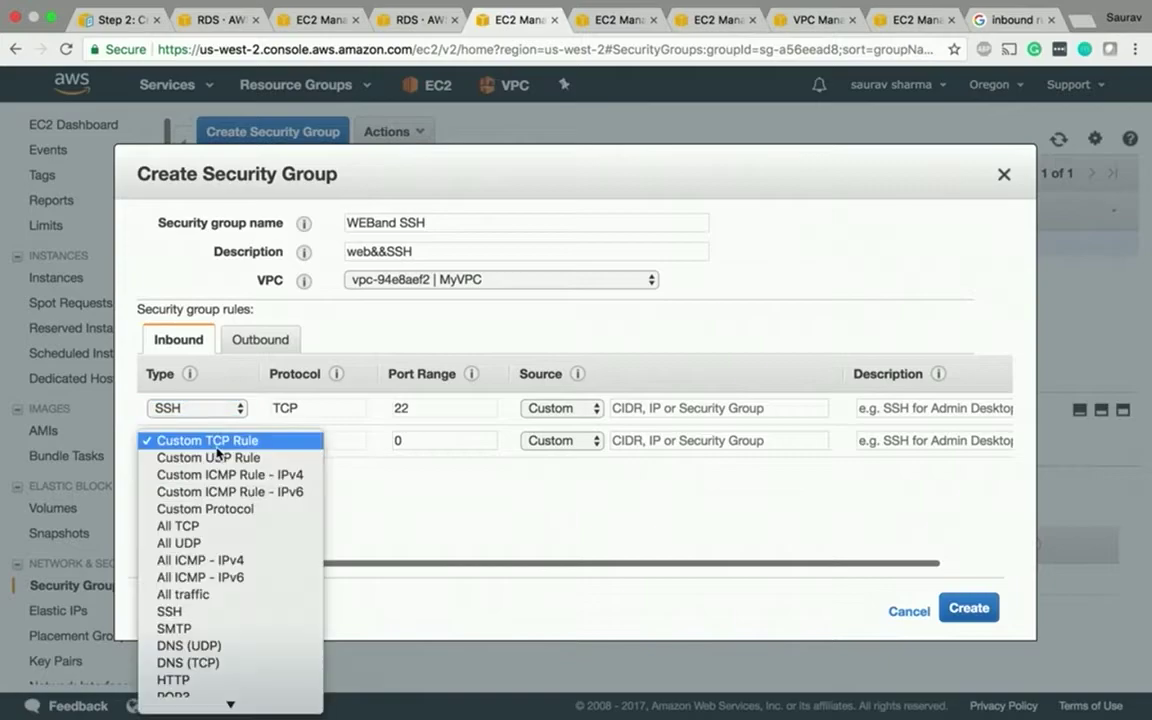
pyautogui.click(190, 680)
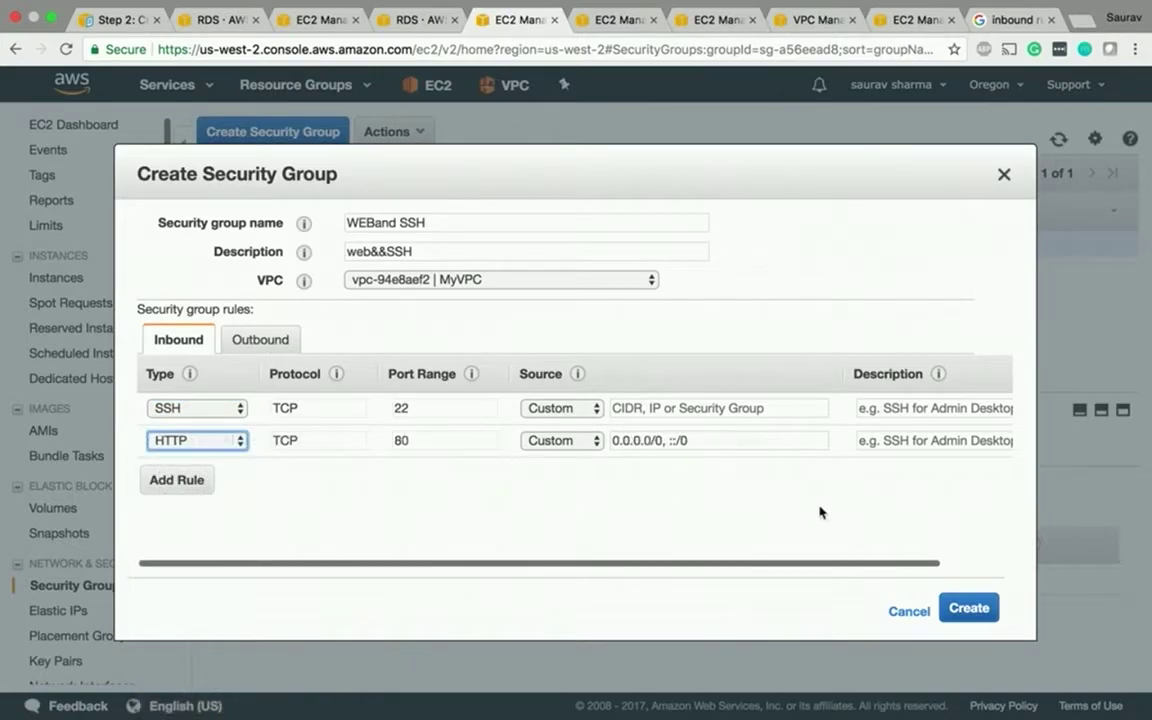
pyautogui.click(679, 414)
pyautogui.write('0')
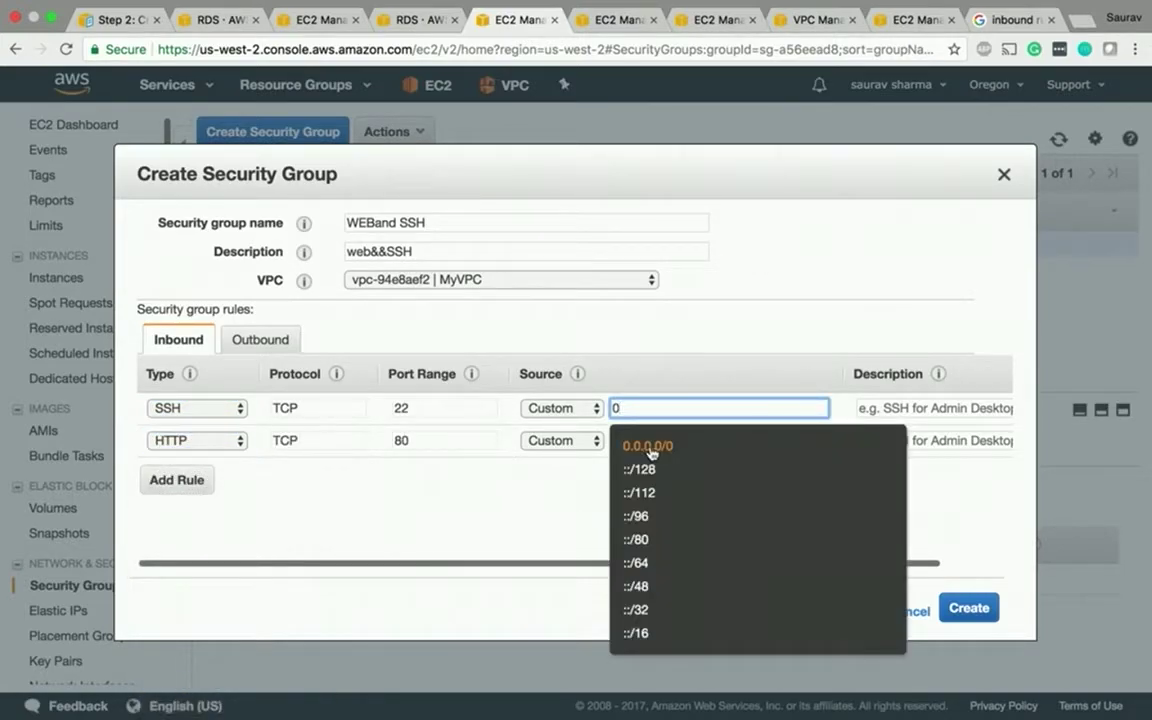
pyautogui.click(653, 452)
pyautogui.click(960, 612)
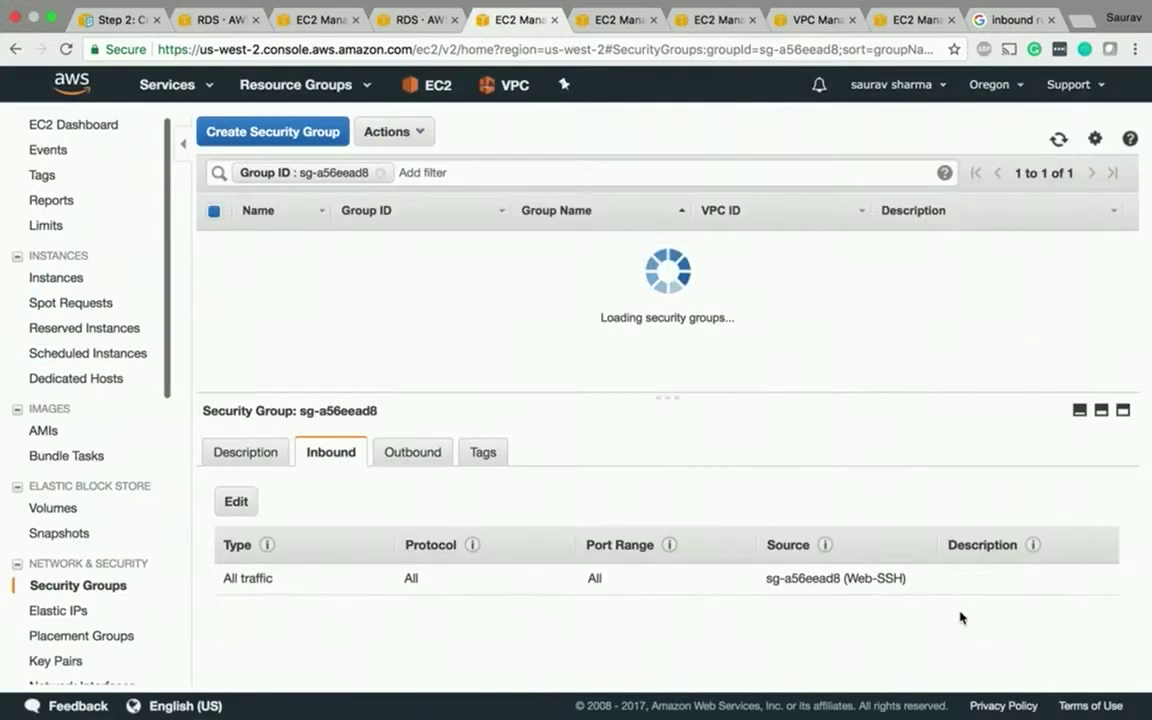
# - Swap MYNEWSERVER's security group from Web-SSH to WEBand SSH
pyautogui.click(410, 19)
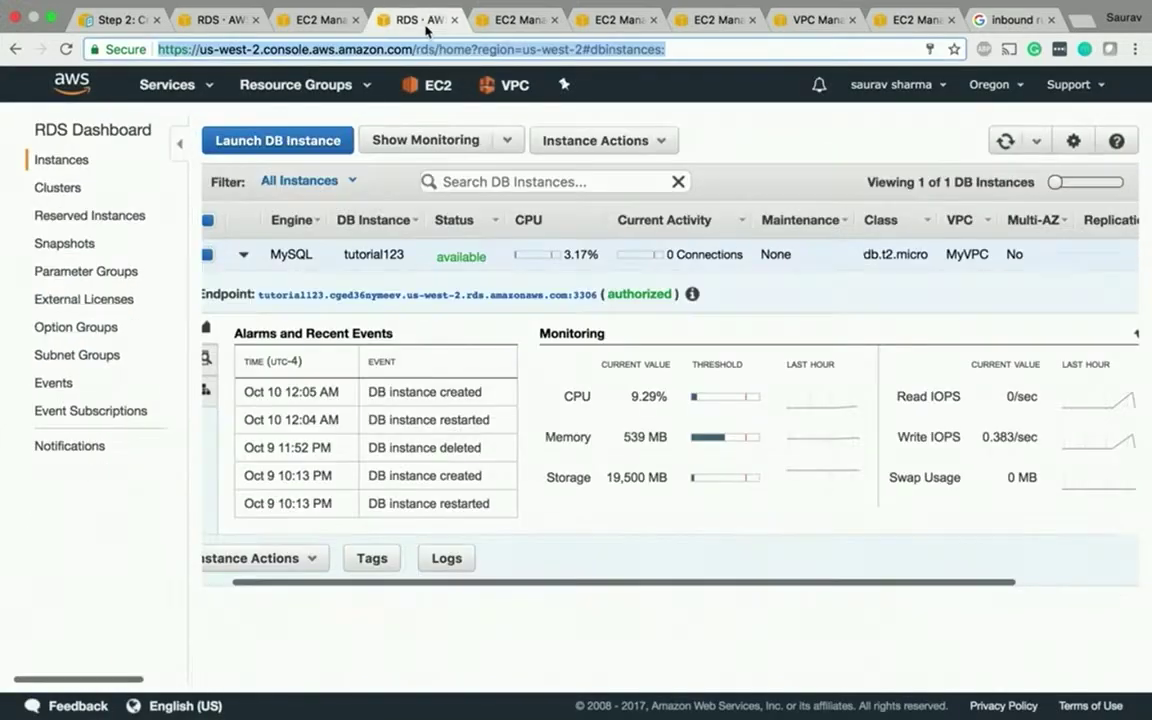
pyautogui.click(320, 19)
pyautogui.click(430, 131)
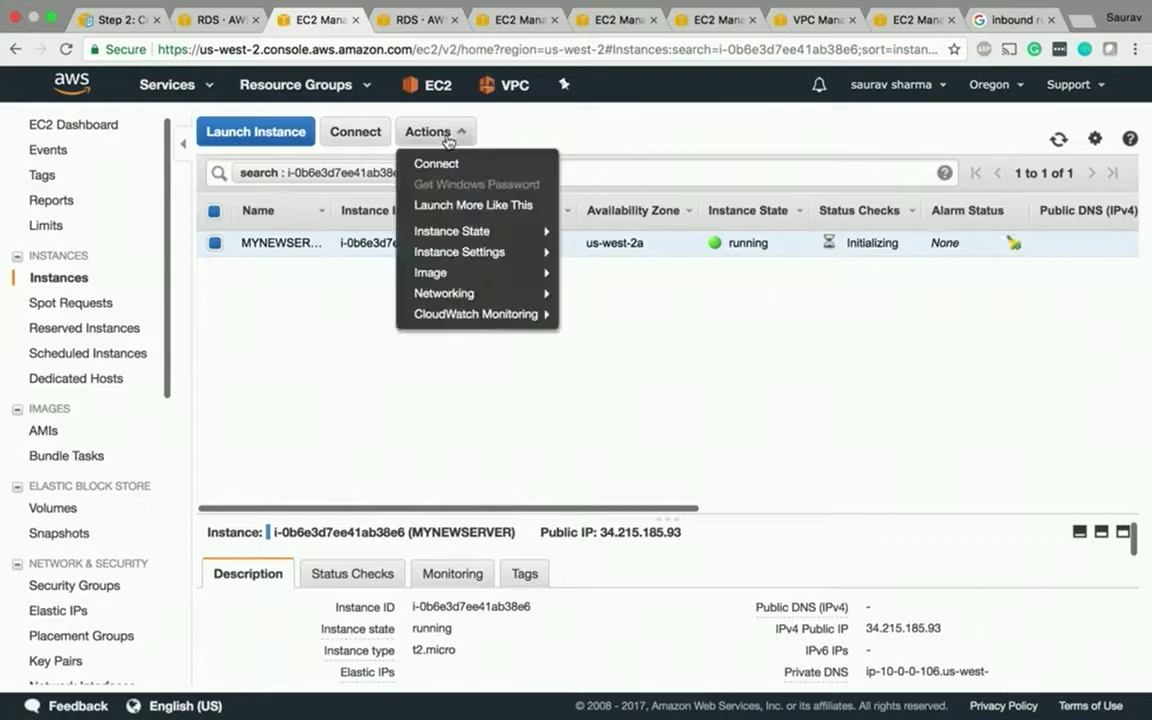
pyautogui.moveTo(469, 245)
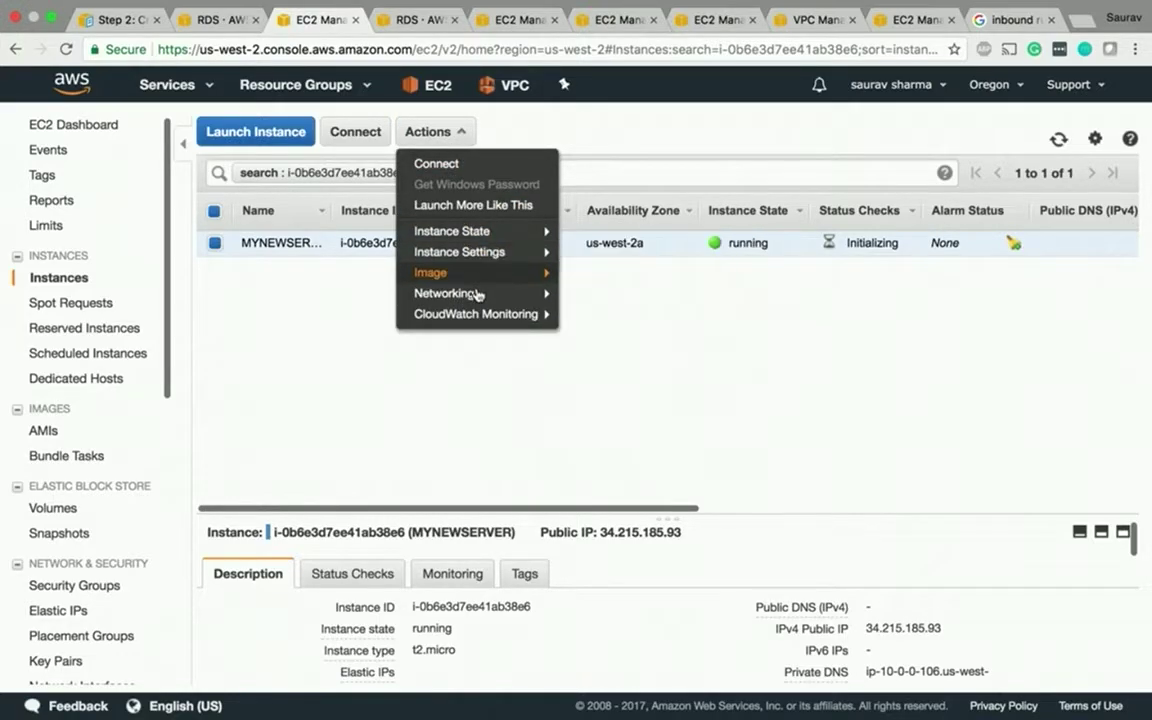
pyautogui.moveTo(540, 295)
pyautogui.click(612, 296)
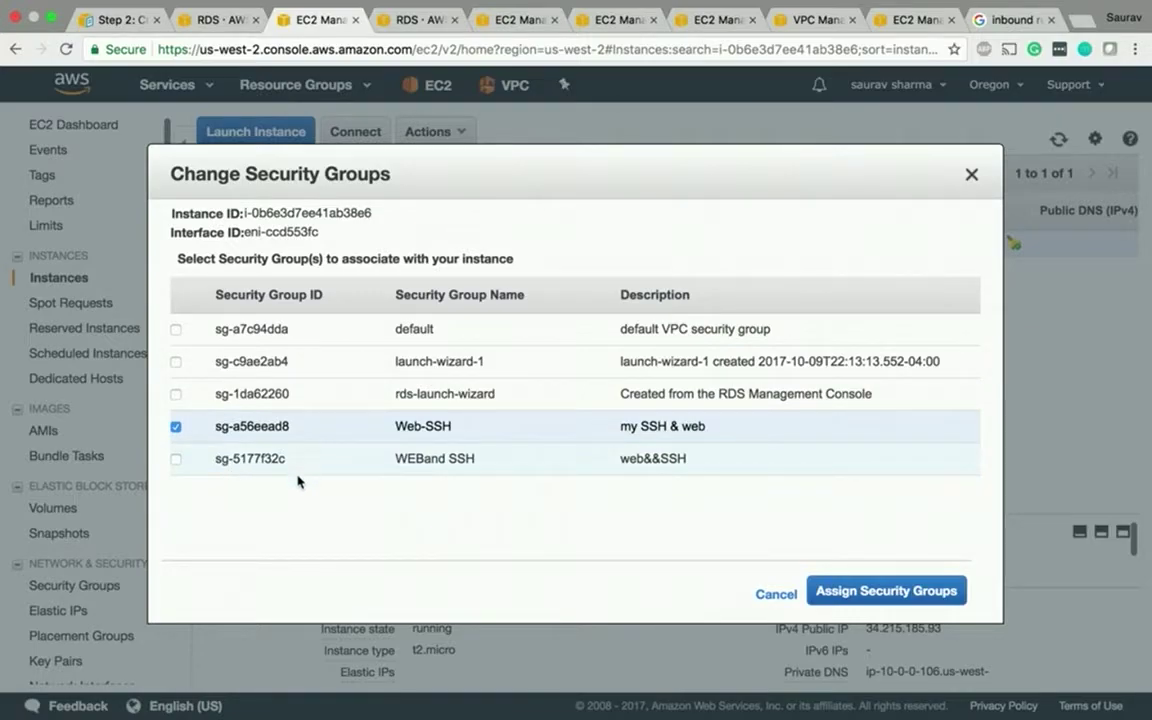
pyautogui.click(176, 458)
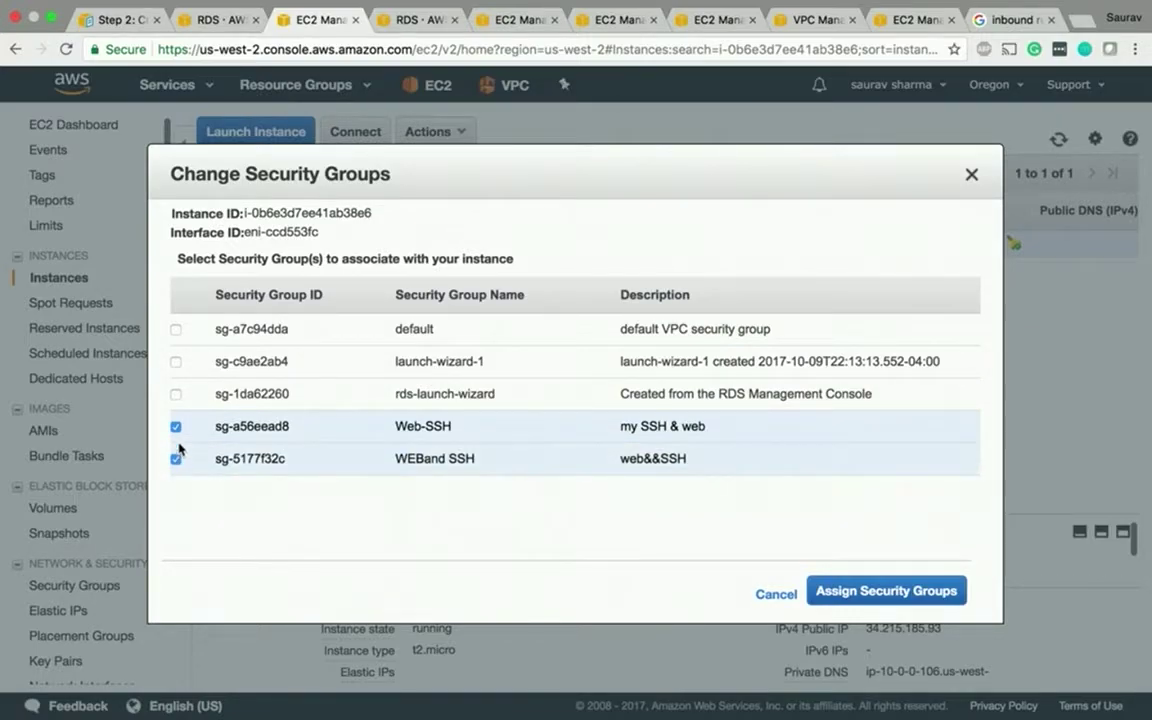
pyautogui.click(176, 426)
pyautogui.click(858, 591)
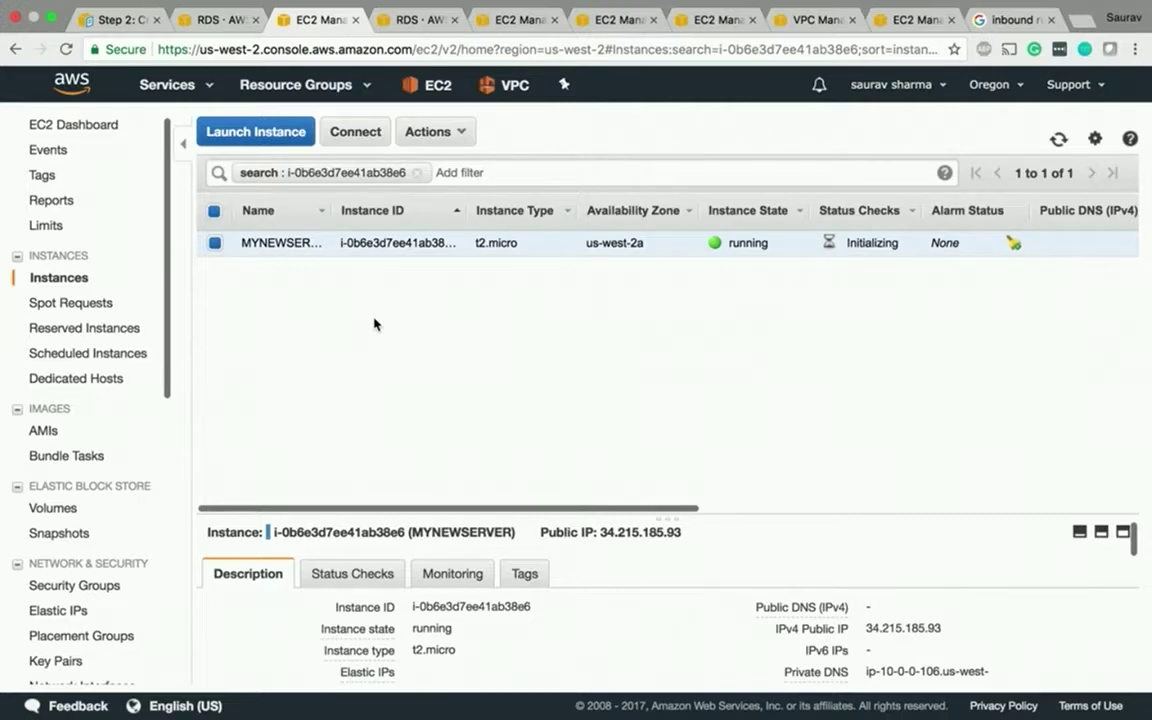
pyautogui.click(405, 18)
# - From tutorial123's RDS details, follow its Web-SSH security group link into EC2
pyautogui.click(348, 24)
pyautogui.click(407, 30)
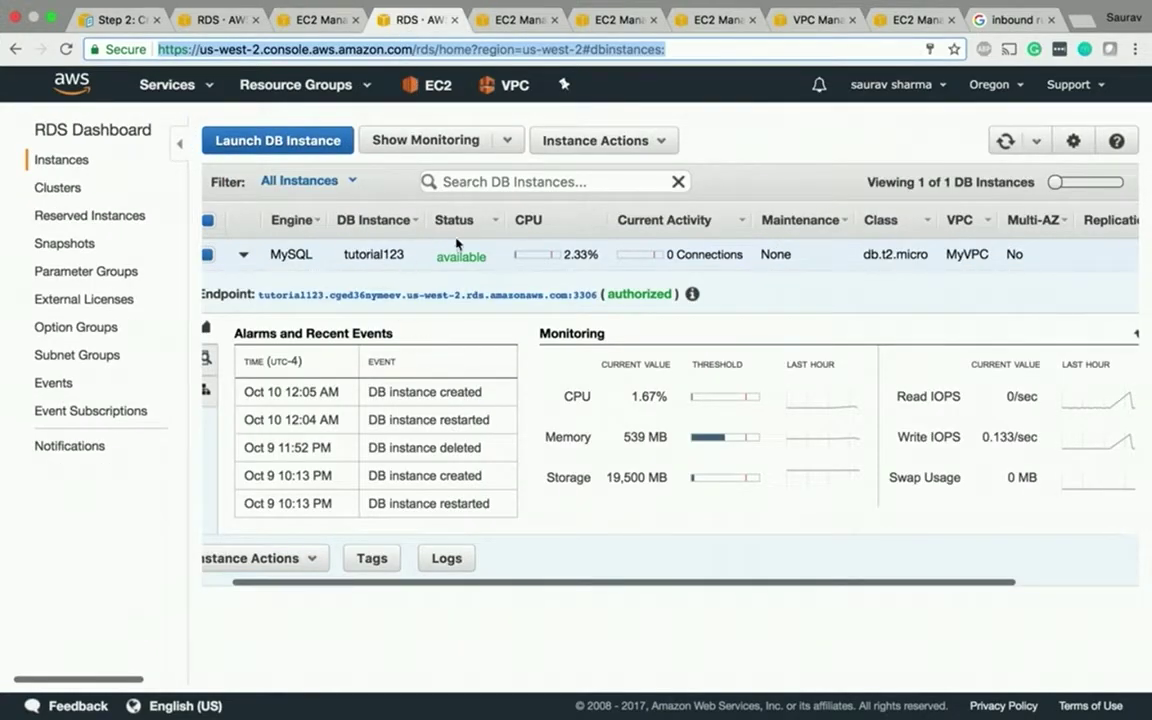
pyautogui.click(585, 145)
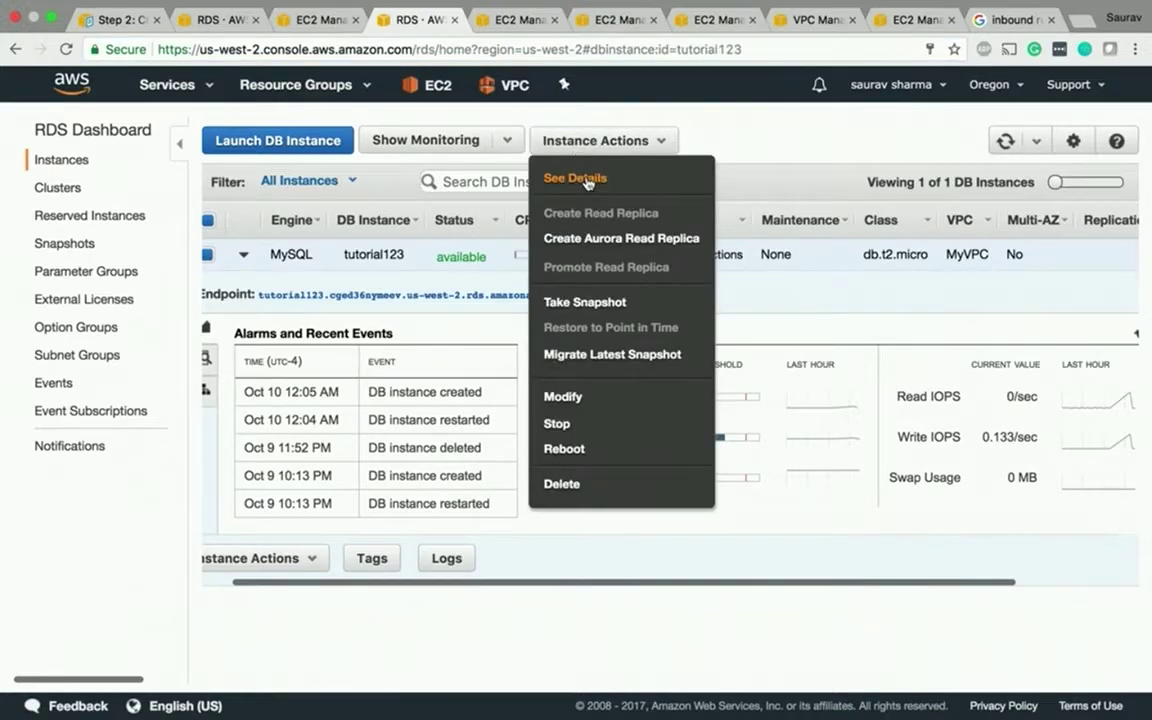
pyautogui.click(588, 180)
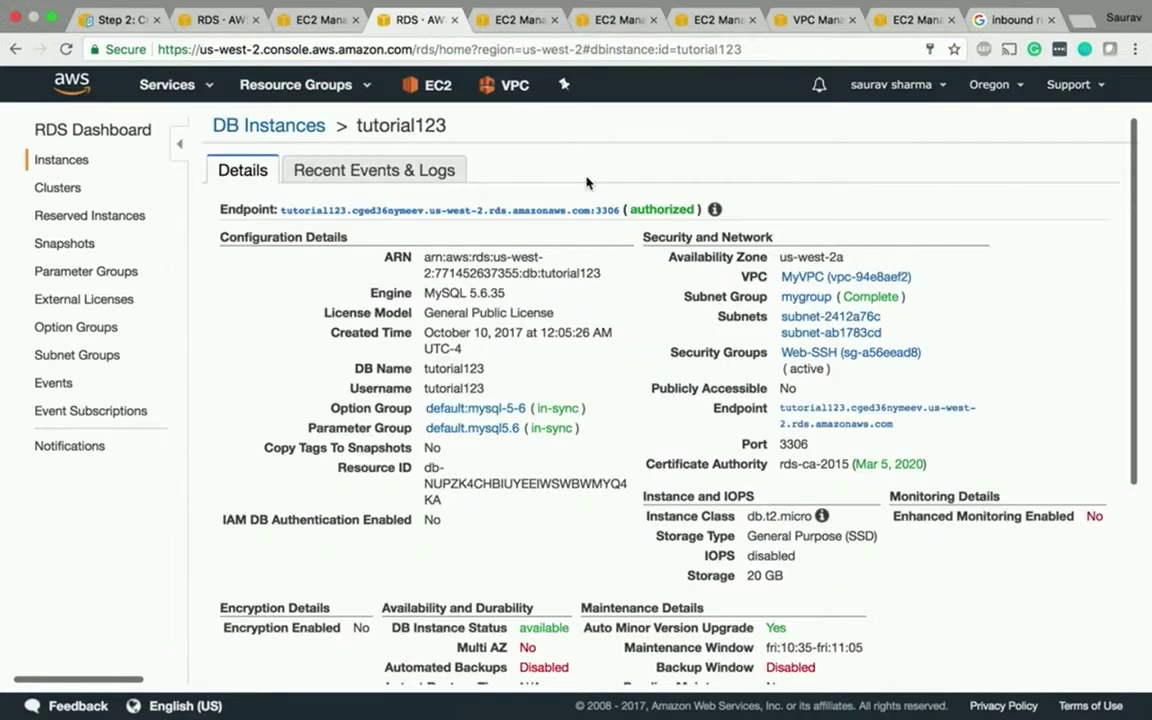
pyautogui.click(795, 355)
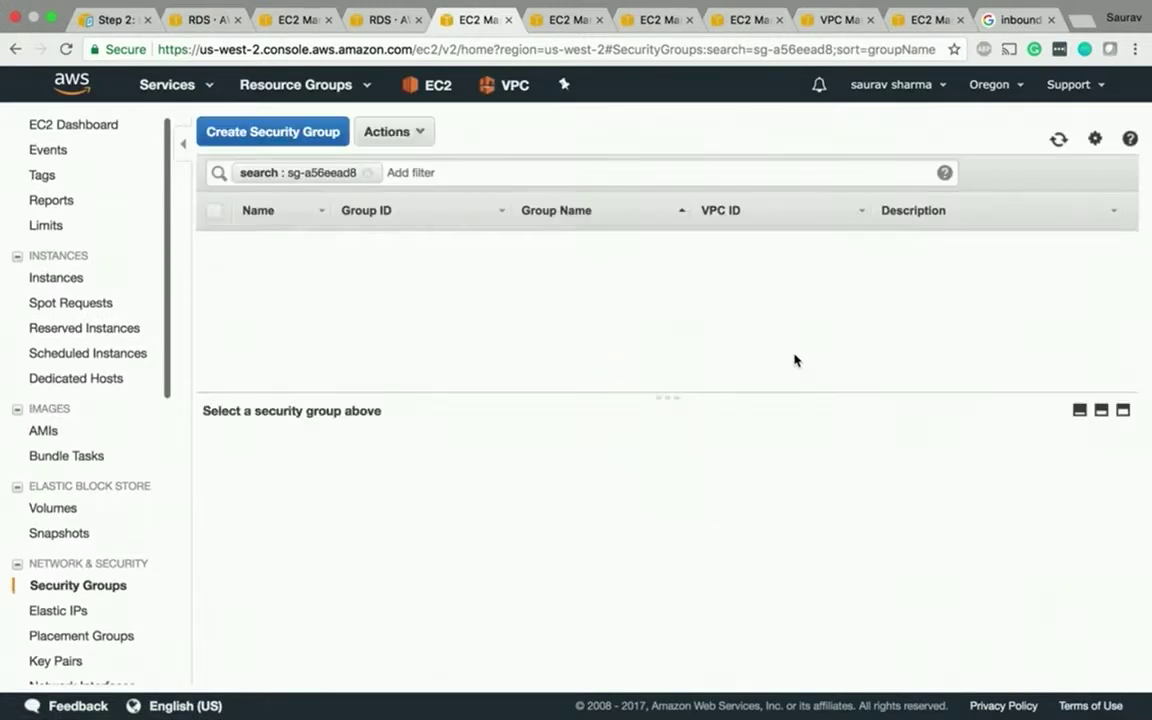
# - Begin editing Web-SSH's inbound rule, clearing the sg-a56eead8 source, then return to the instances page
pyautogui.click(338, 460)
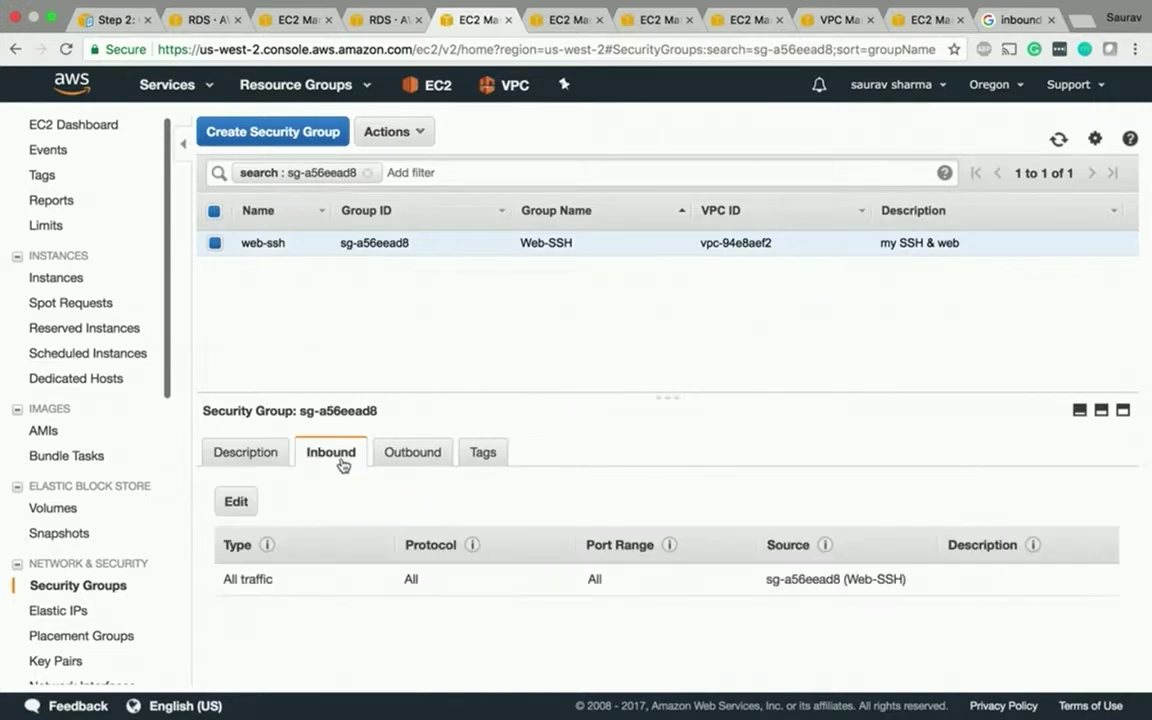
pyautogui.click(224, 510)
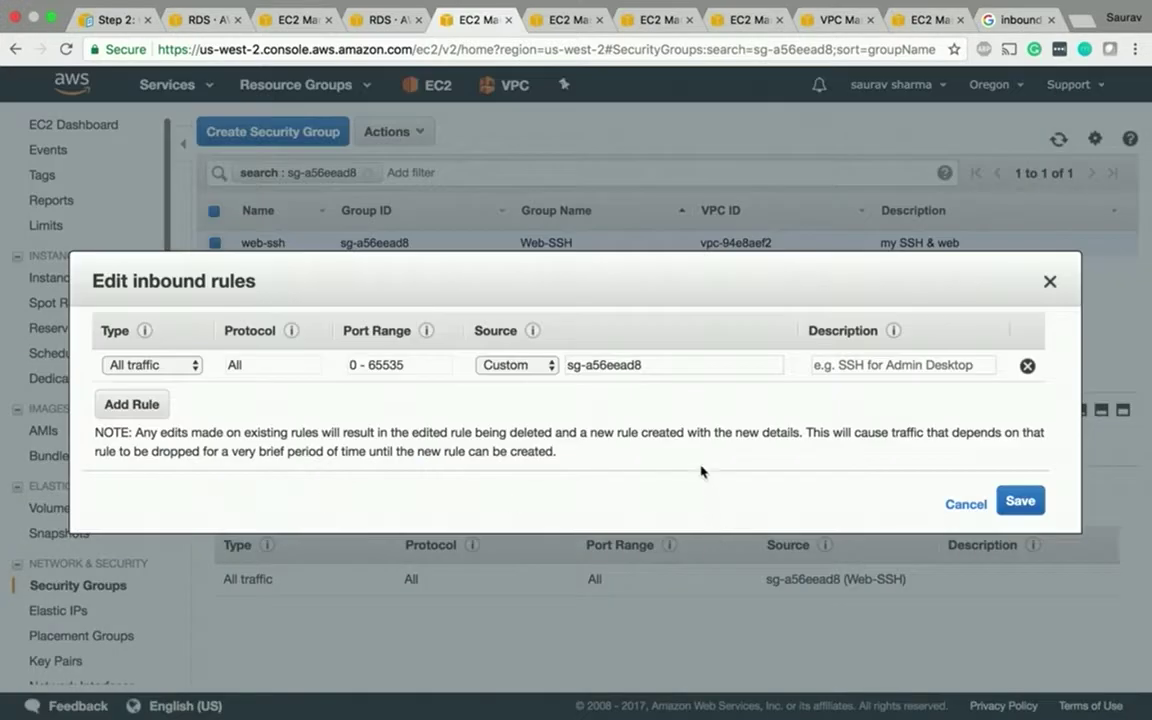
pyautogui.click(647, 362)
pyautogui.moveTo(647, 362); pyautogui.dragTo(449, 353)
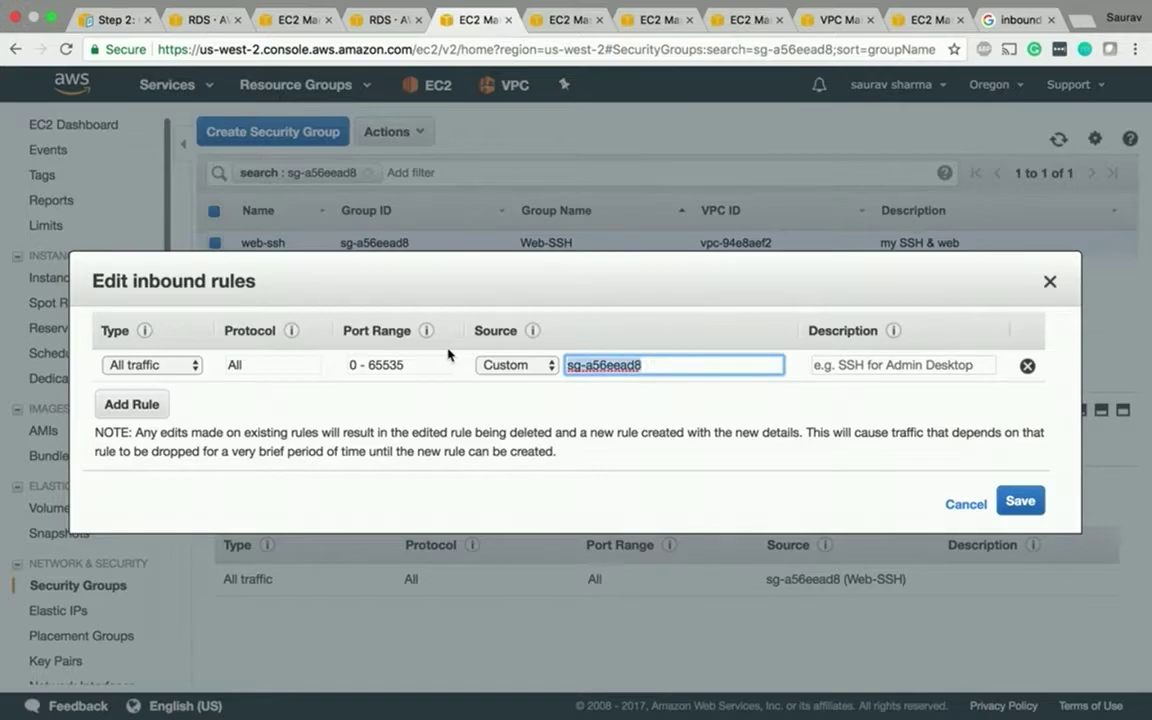
pyautogui.write('we')
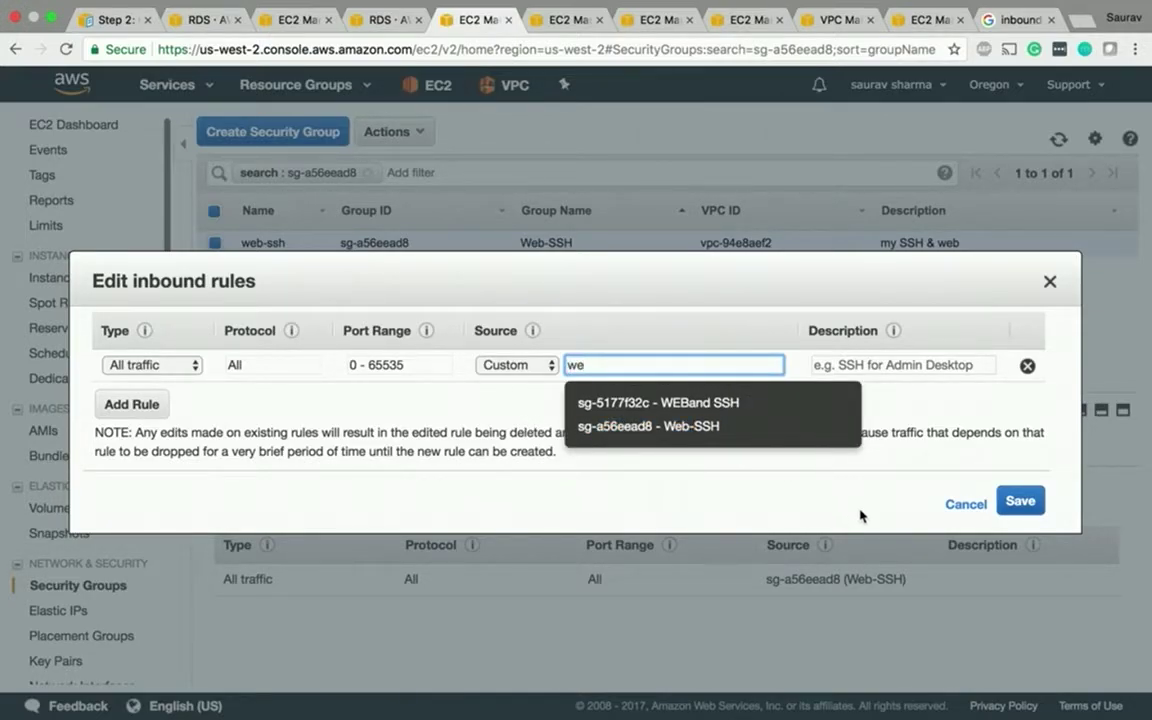
pyautogui.press('BackSpace')
pyautogui.press('BackSpace')
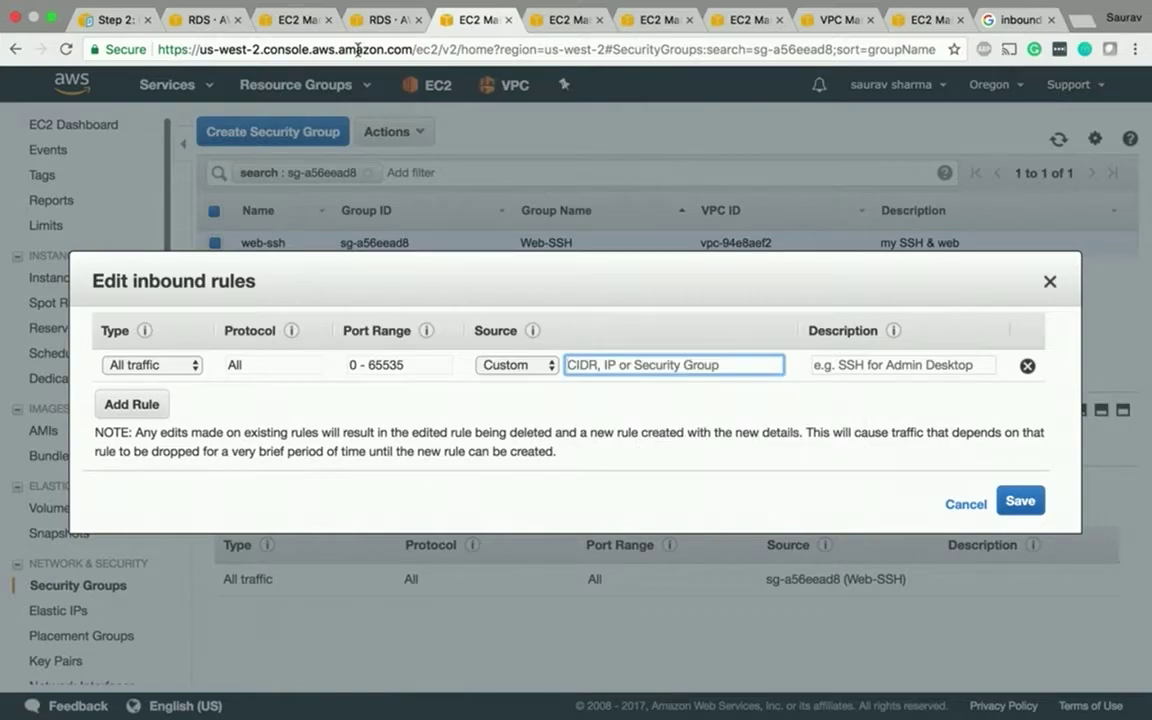
pyautogui.click(283, 22)
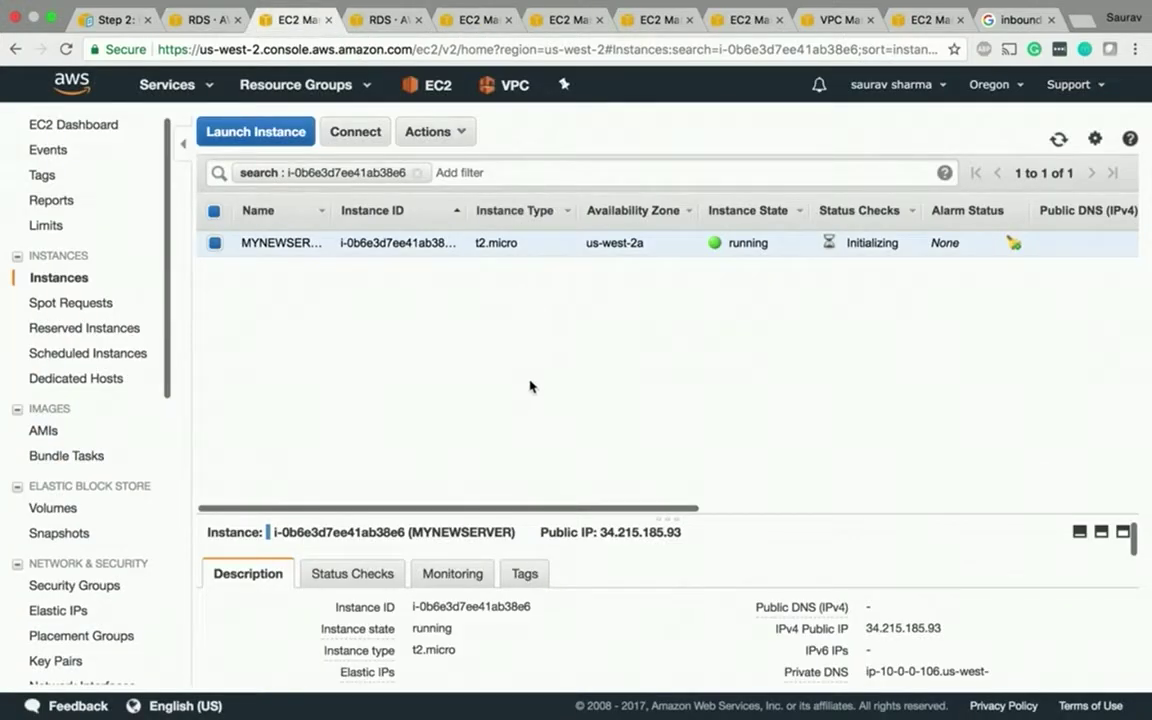
# - Select the WEBand SSH group ID sg-5177f32c in MYNEWSERVER's Change Security Groups dialog
pyautogui.scroll(-5, 449, 563)
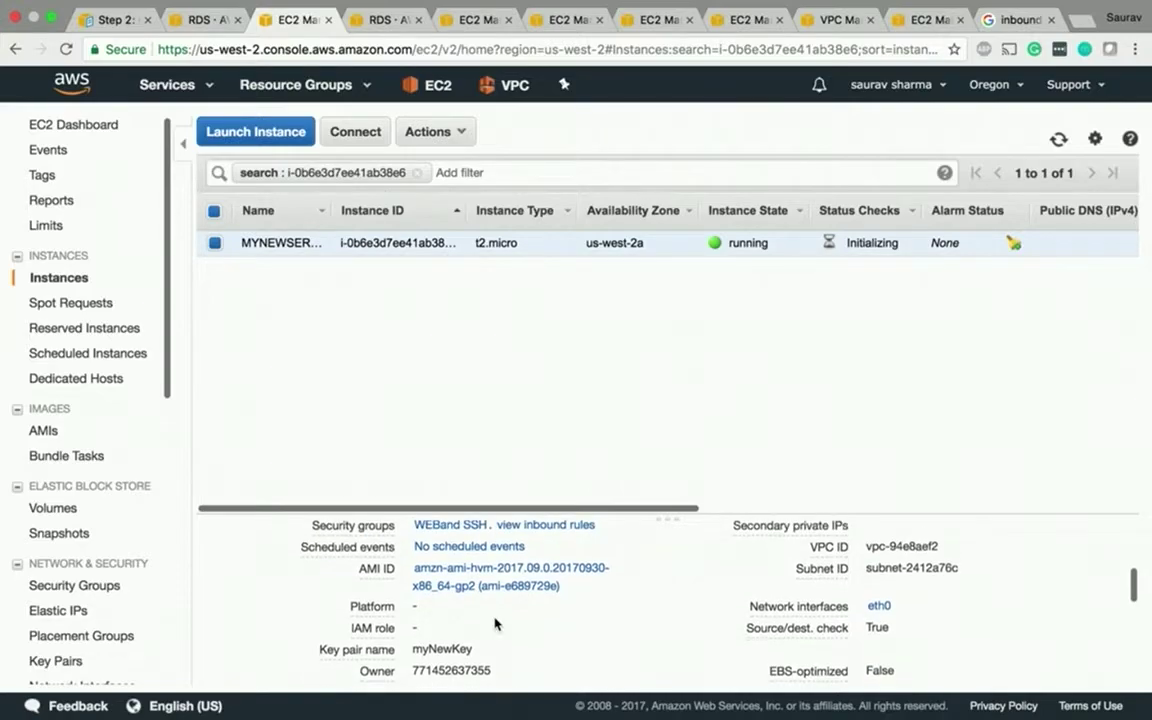
pyautogui.scroll(2, 672, 636)
pyautogui.scroll(-1, 672, 636)
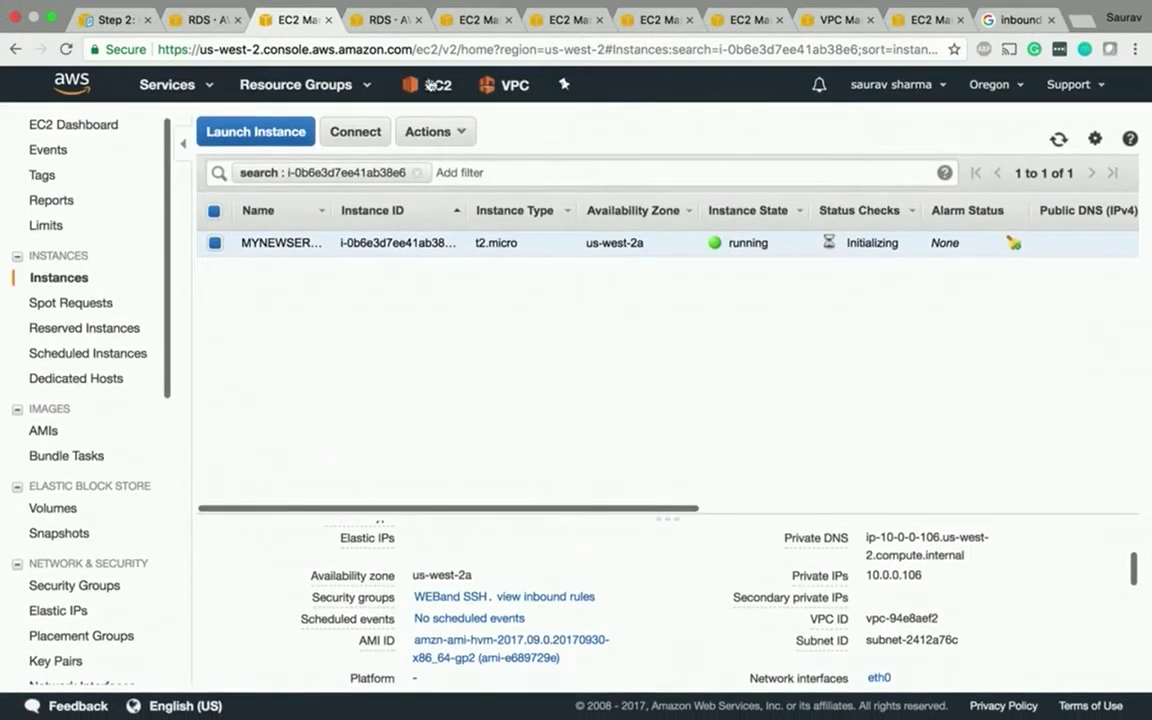
pyautogui.click(430, 133)
pyautogui.moveTo(488, 320)
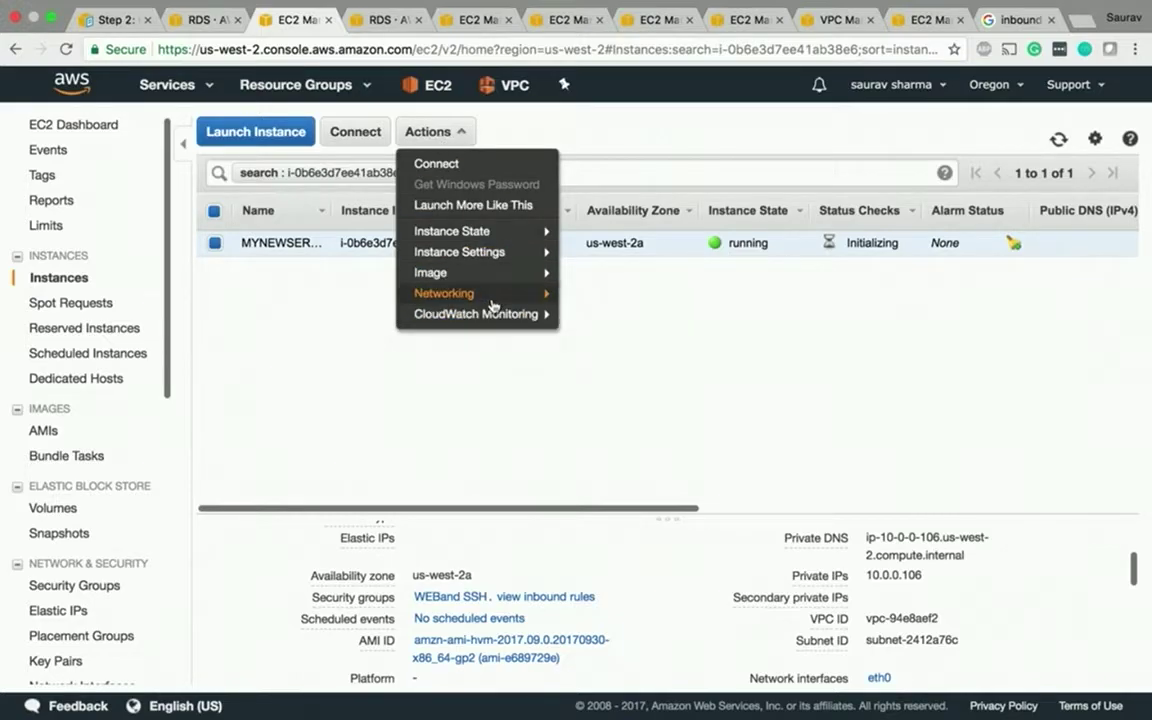
pyautogui.click(554, 296)
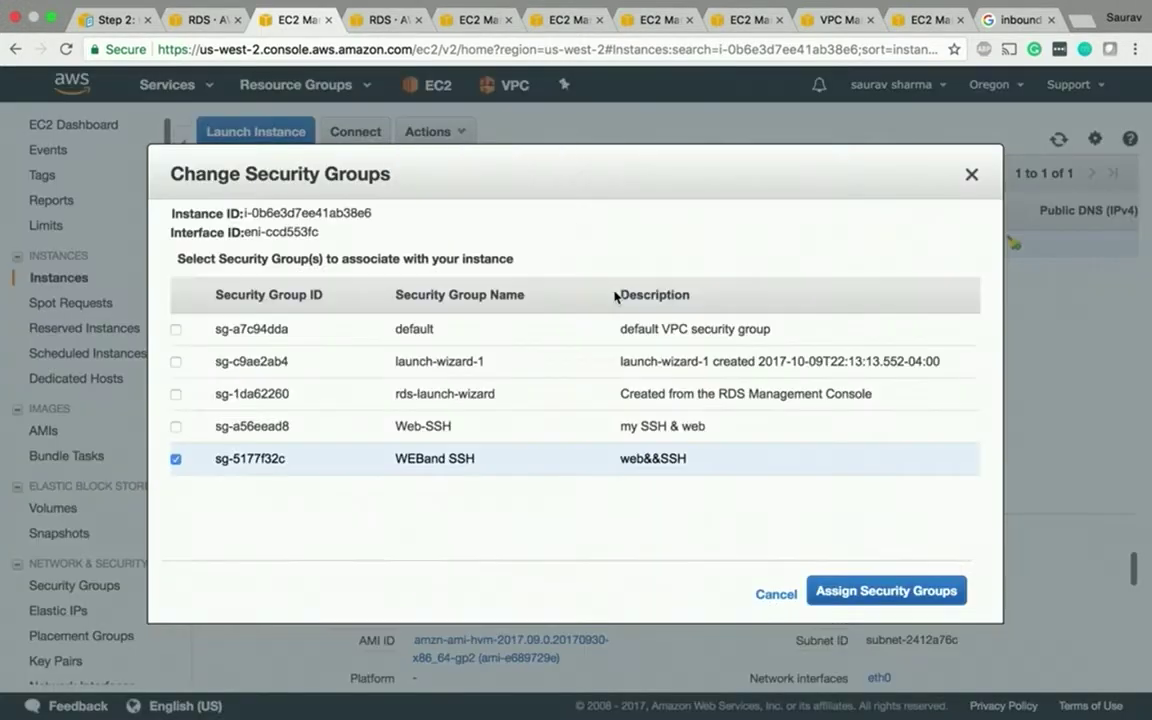
pyautogui.moveTo(286, 460); pyautogui.dragTo(211, 461)
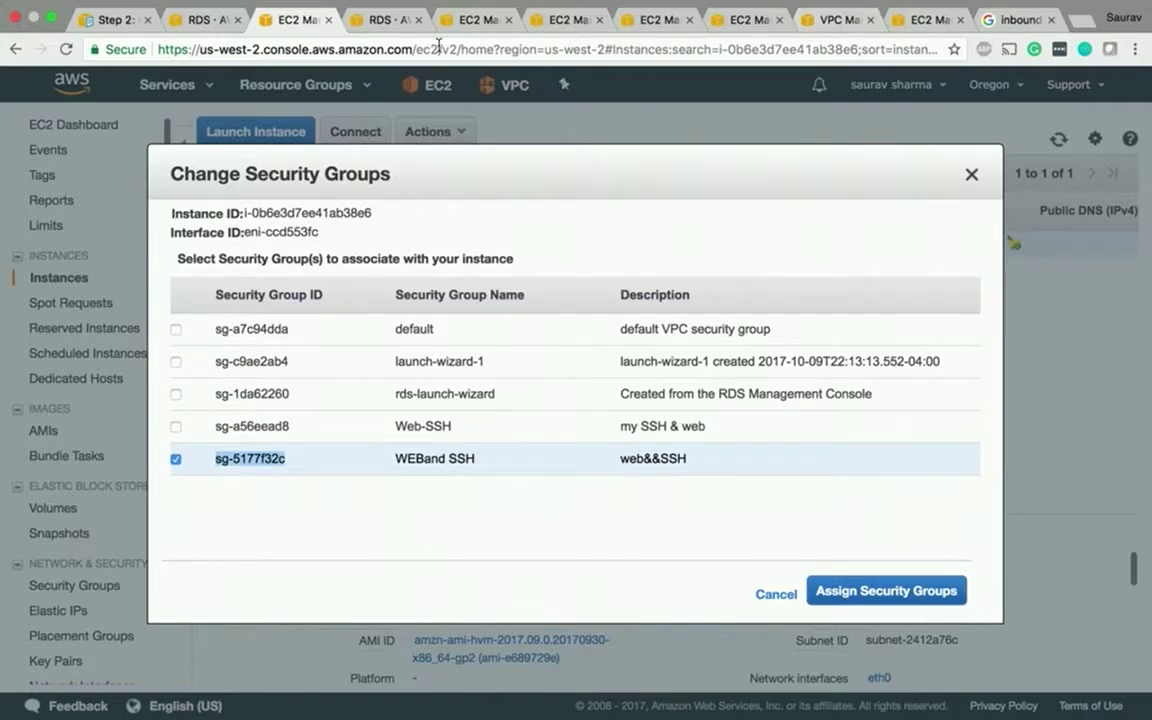
# - Switch back to the Web-SSH group's inbound rules
pyautogui.click(390, 30)
pyautogui.click(463, 21)
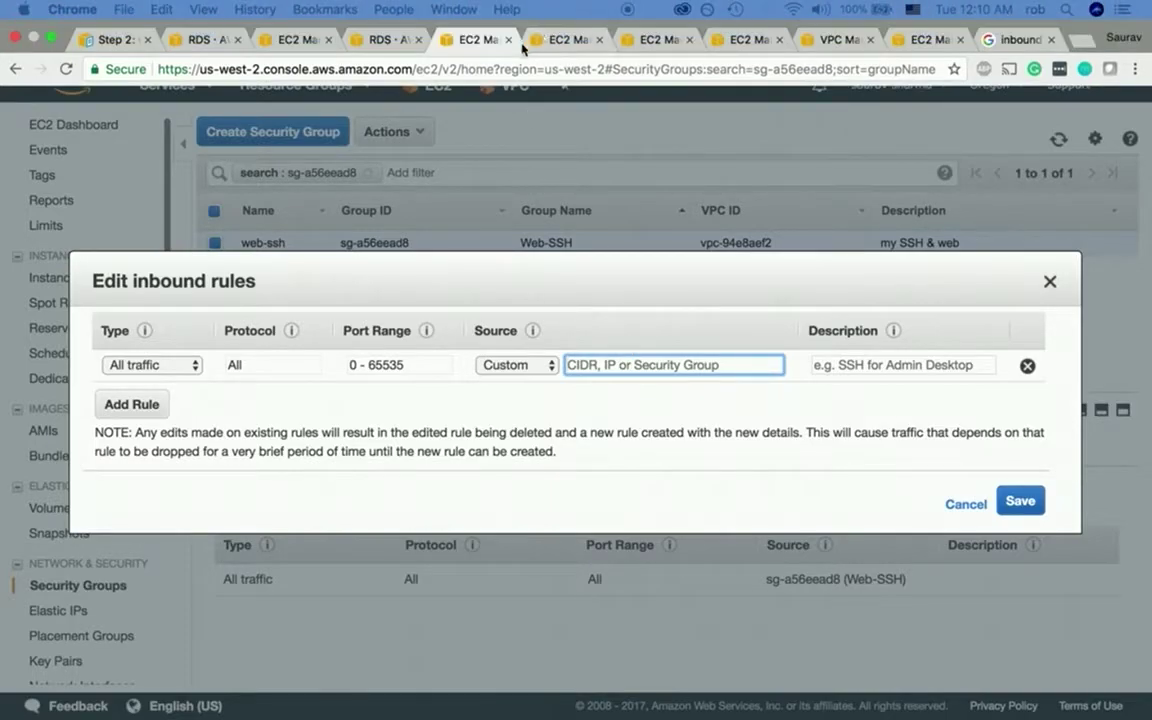
pyautogui.click(561, 20)
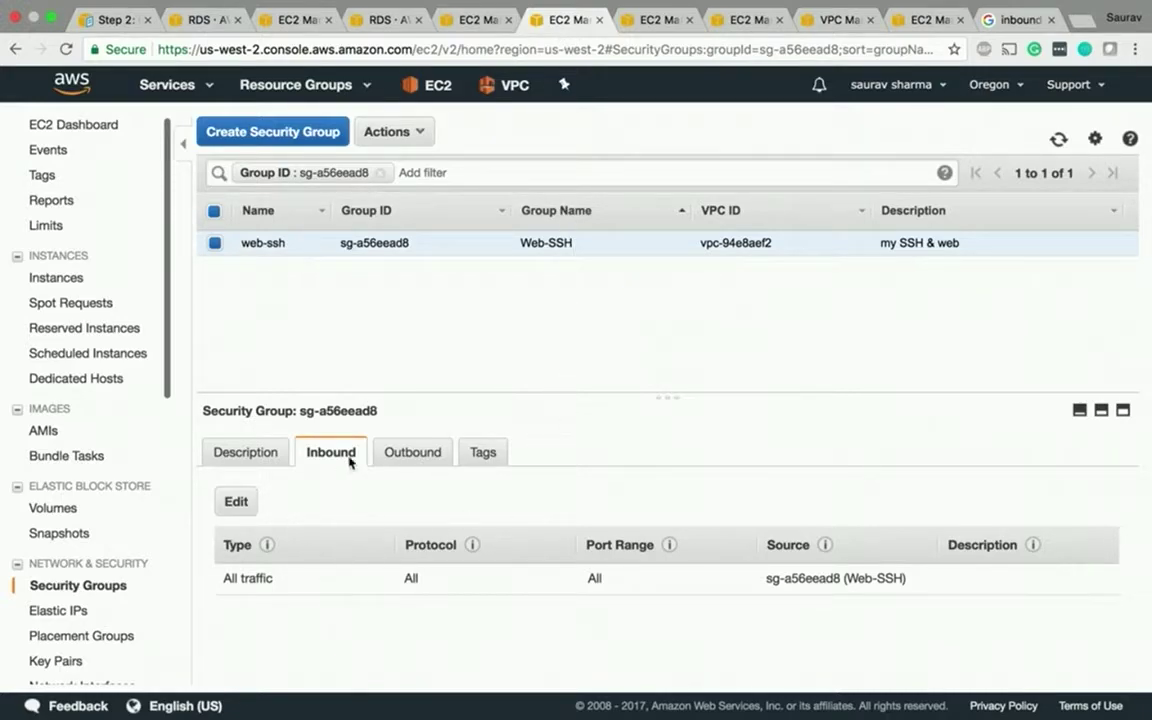
# - Compare the open security group tabs against the view filtered to sg-a56eead8
pyautogui.click(650, 20)
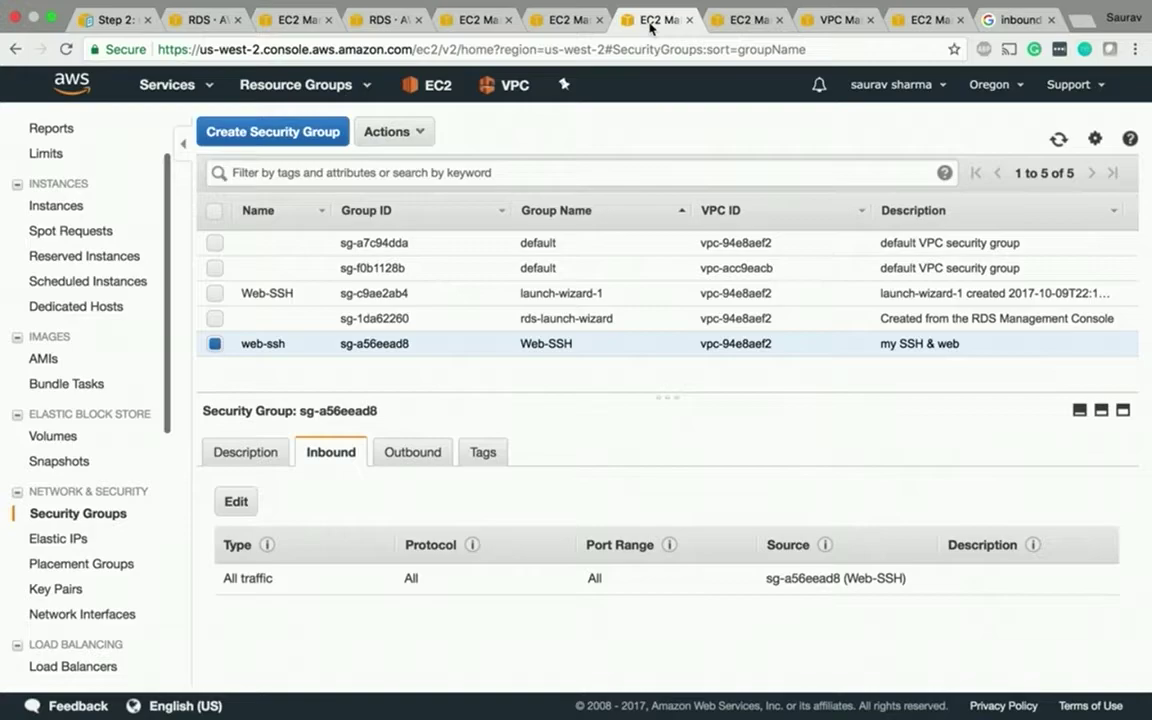
pyautogui.click(745, 20)
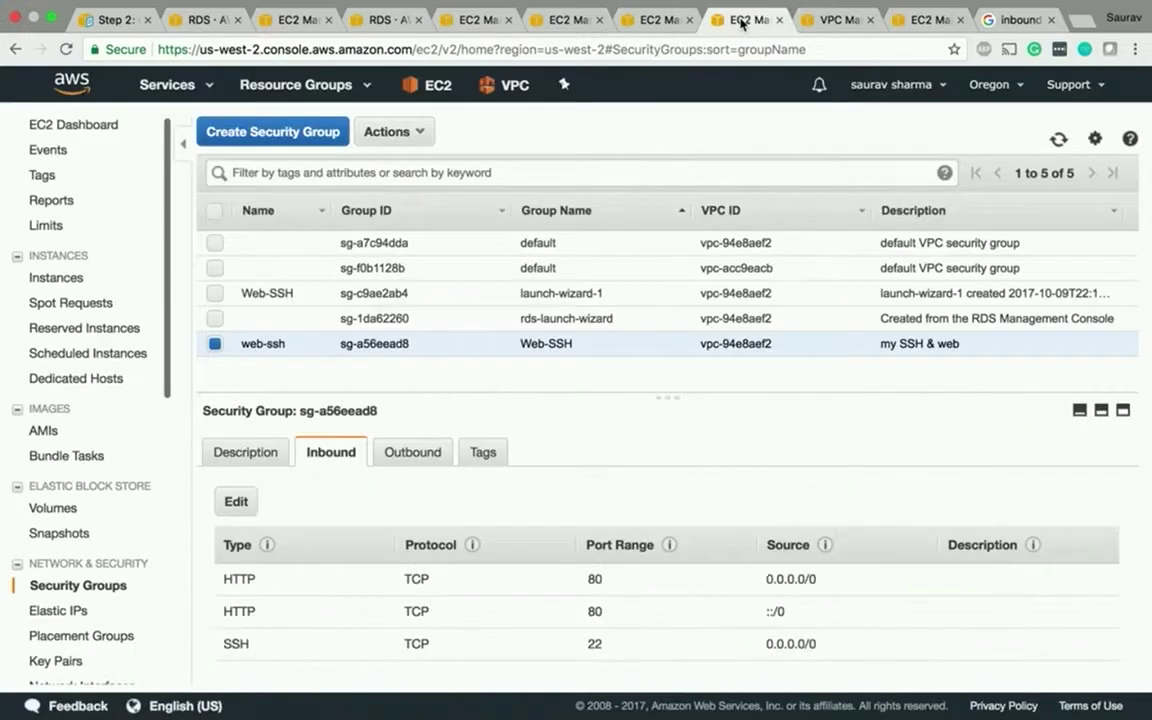
pyautogui.click(672, 24)
pyautogui.click(578, 24)
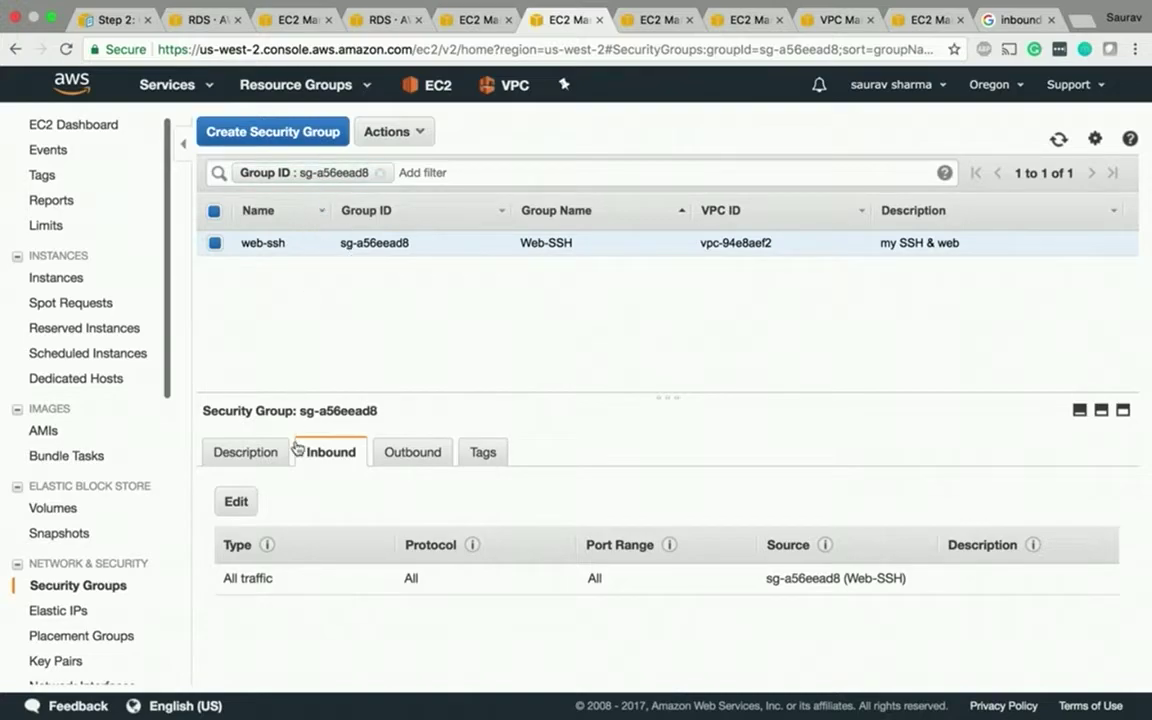
# - Close the five redundant EC2 tabs and return to tutorial123's database details
pyautogui.click(598, 20)
pyautogui.click(598, 20)
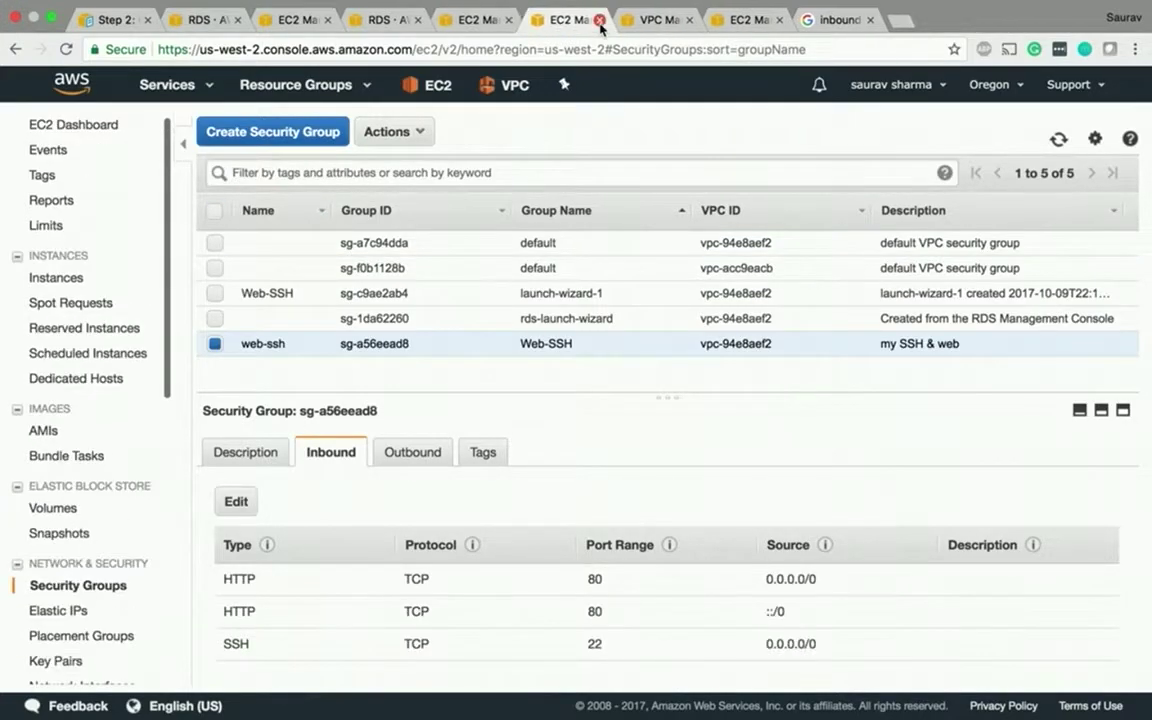
pyautogui.click(598, 20)
pyautogui.click(598, 20)
pyautogui.click(508, 20)
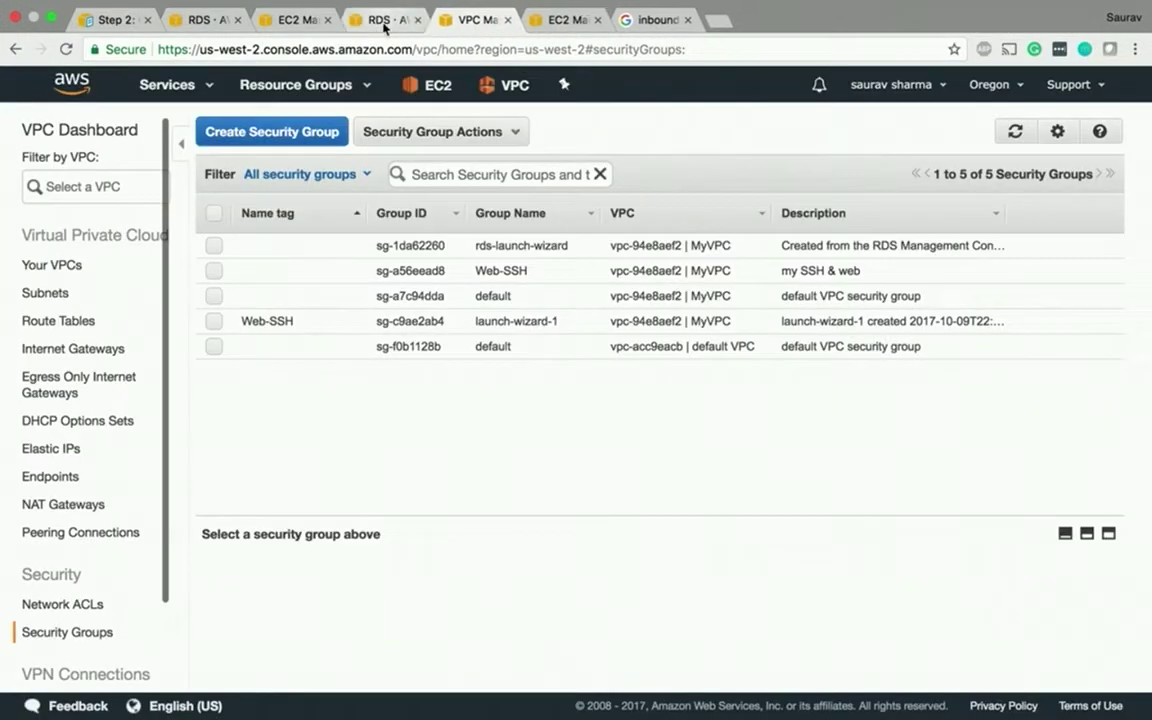
pyautogui.click(385, 20)
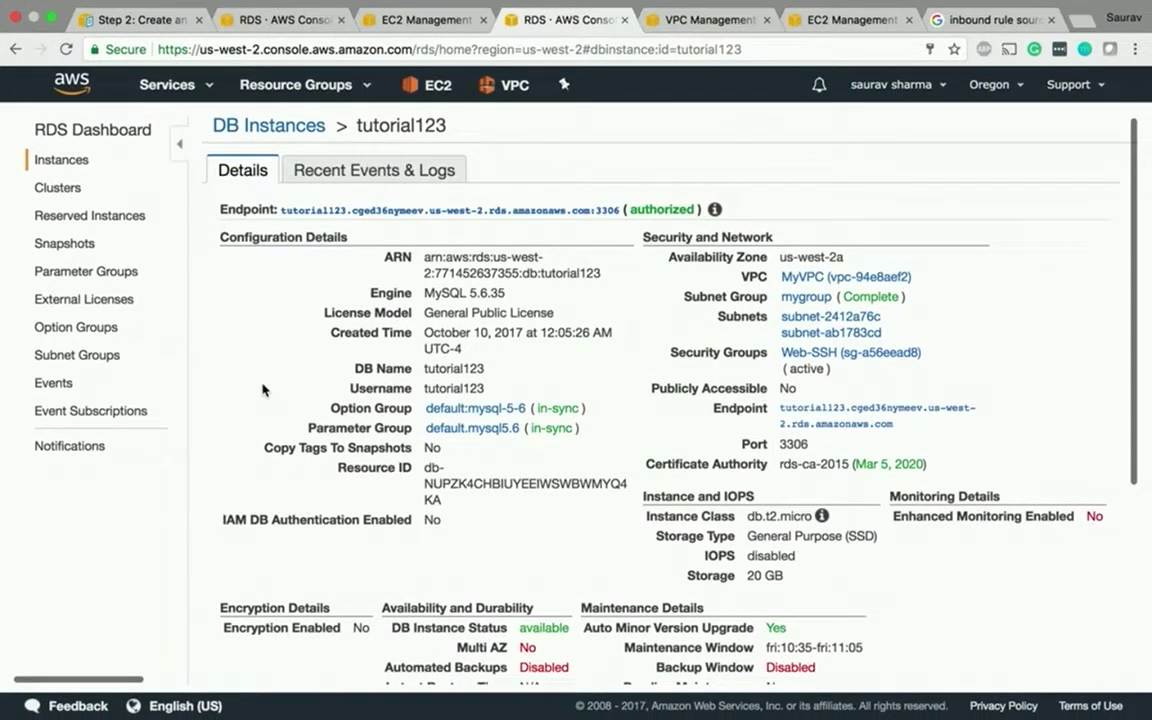
# - Open the Web-SSH (sg-a56eead8) security group from tutorial123's details
pyautogui.scroll(-5, 262, 390)
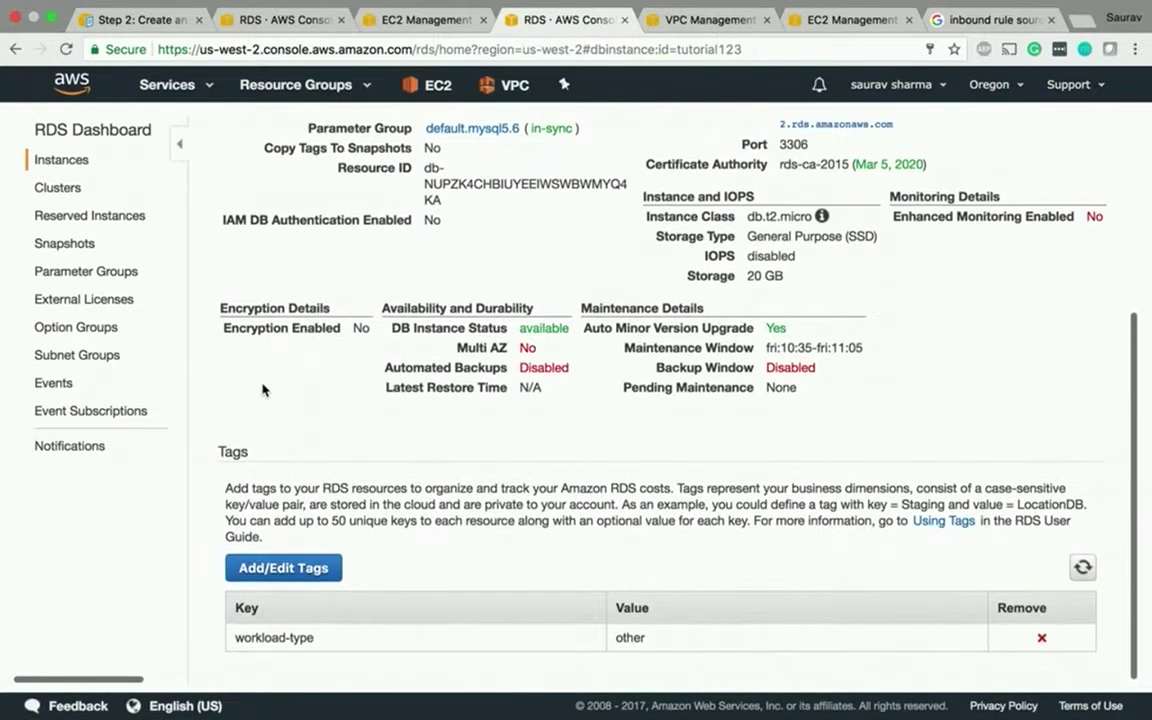
pyautogui.scroll(5, 262, 390)
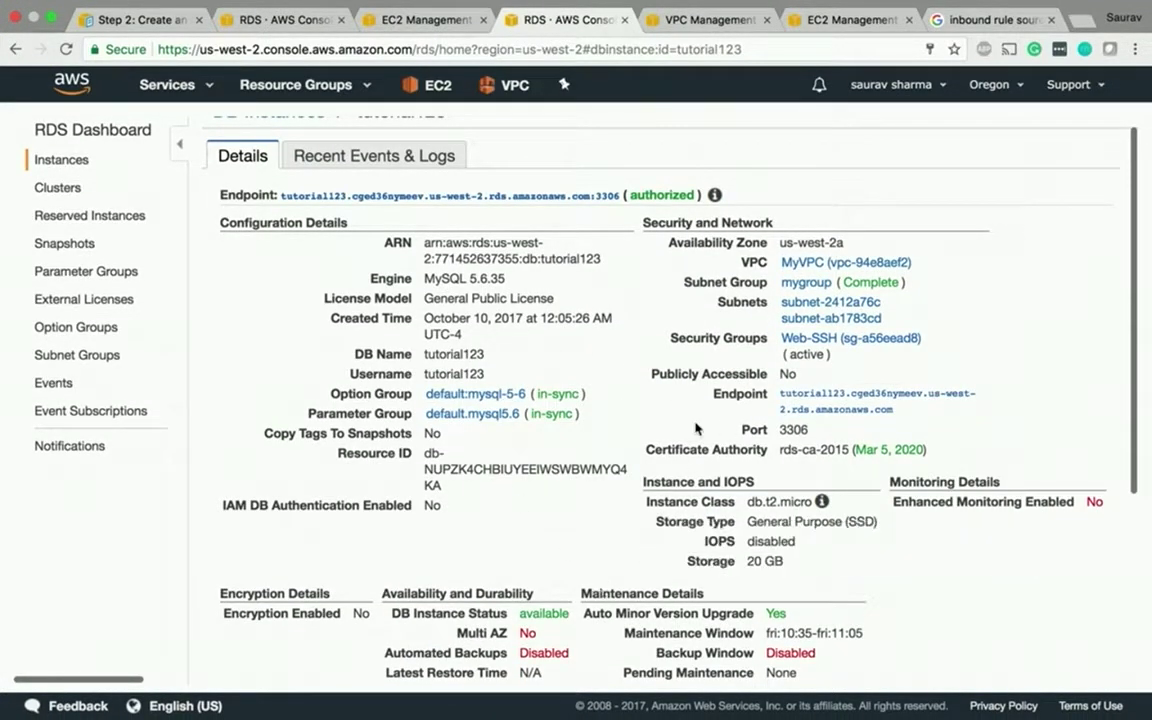
pyautogui.click(815, 340)
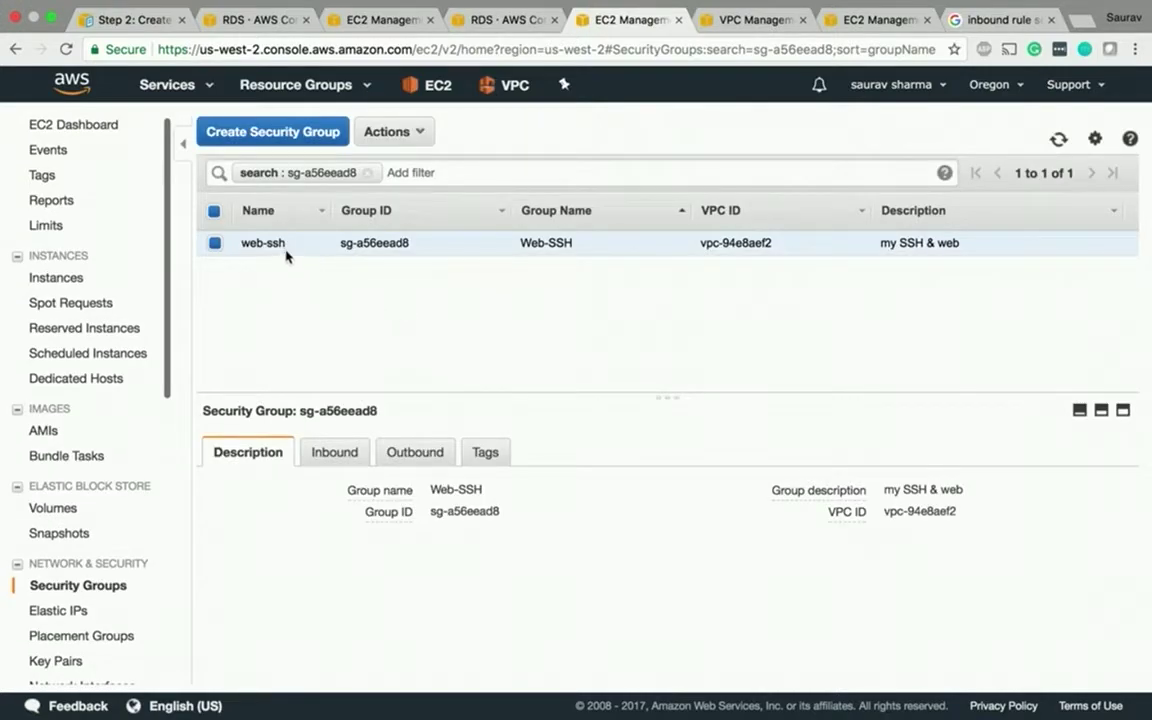
# - Change Web-SSH's inbound rule source to the WEBand SSH group sg-5177f32c and save
pyautogui.click(331, 452)
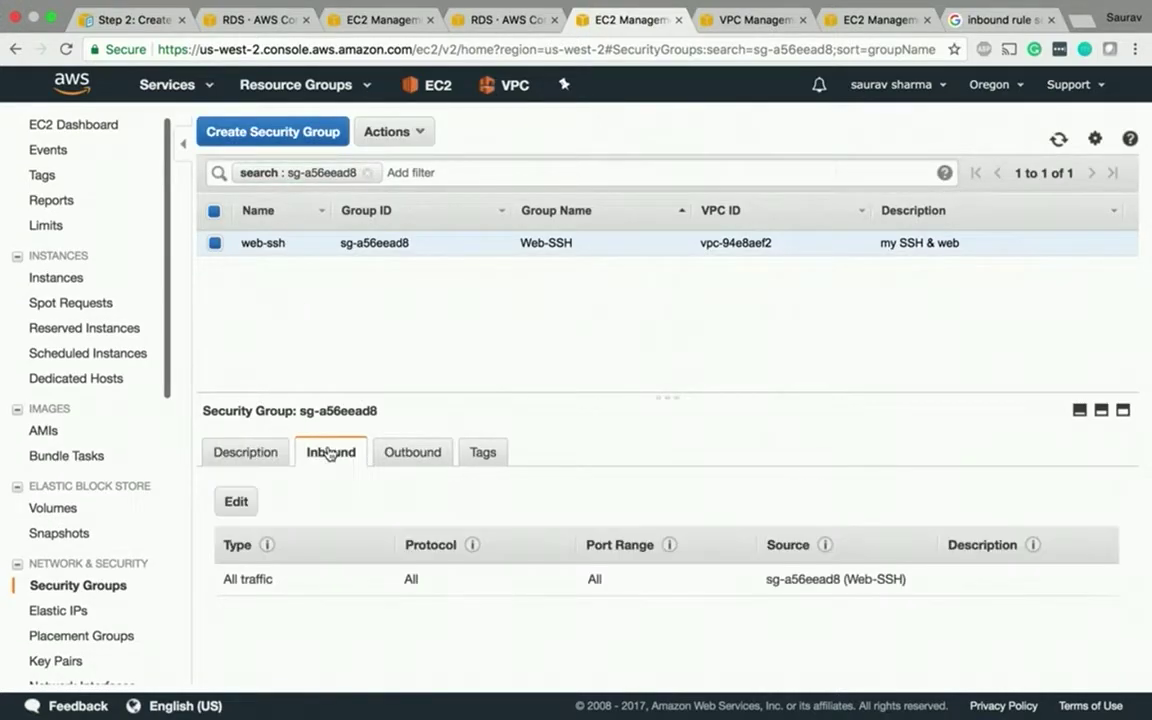
pyautogui.click(240, 502)
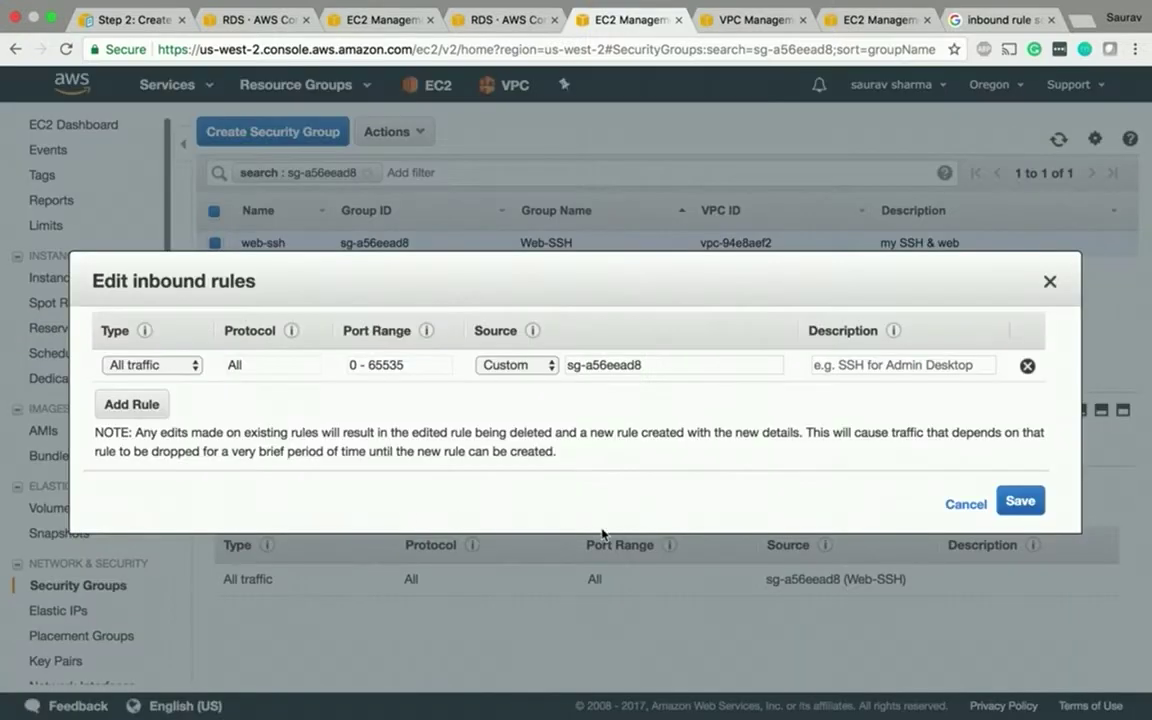
pyautogui.moveTo(652, 365); pyautogui.dragTo(566, 365)
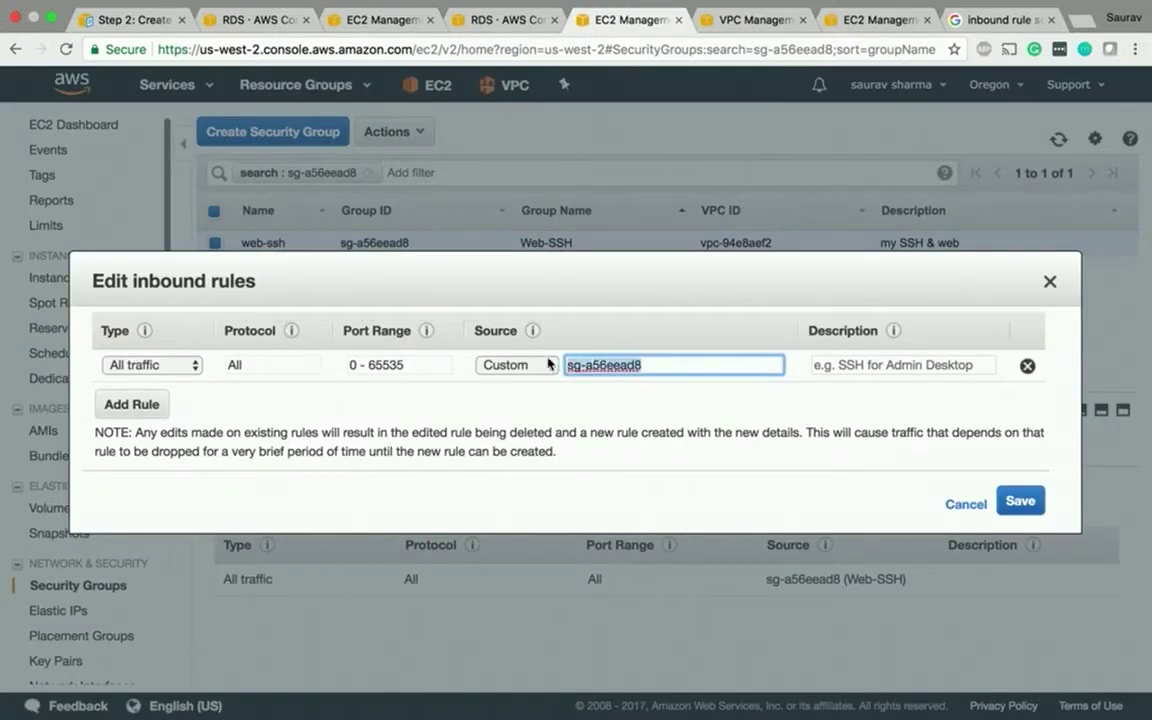
pyautogui.write('34.215.185.9')
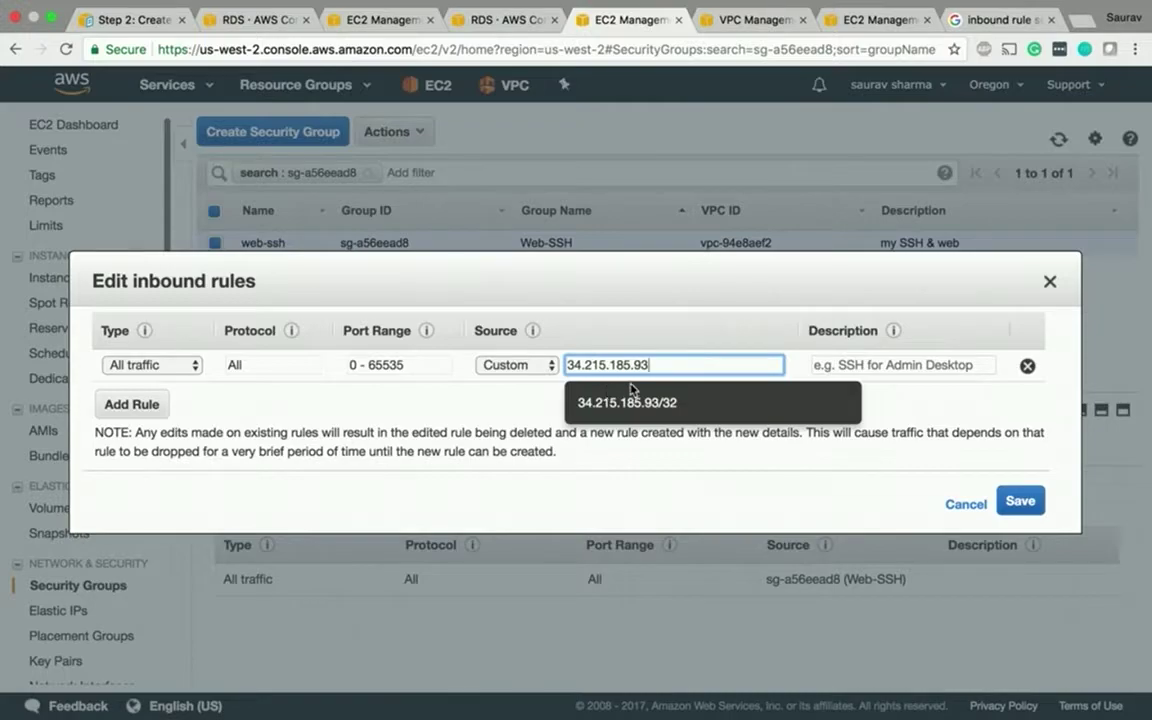
pyautogui.press('BackSpace')
pyautogui.press('BackSpace')
pyautogui.press('BackSpace')
pyautogui.press('BackSpace')
pyautogui.press('BackSpace')
pyautogui.press('BackSpace')
pyautogui.press('BackSpace')
pyautogui.press('BackSpace')
pyautogui.press('BackSpace')
pyautogui.press('BackSpace')
pyautogui.press('BackSpace')
pyautogui.press('BackSpace')
pyautogui.write('web')
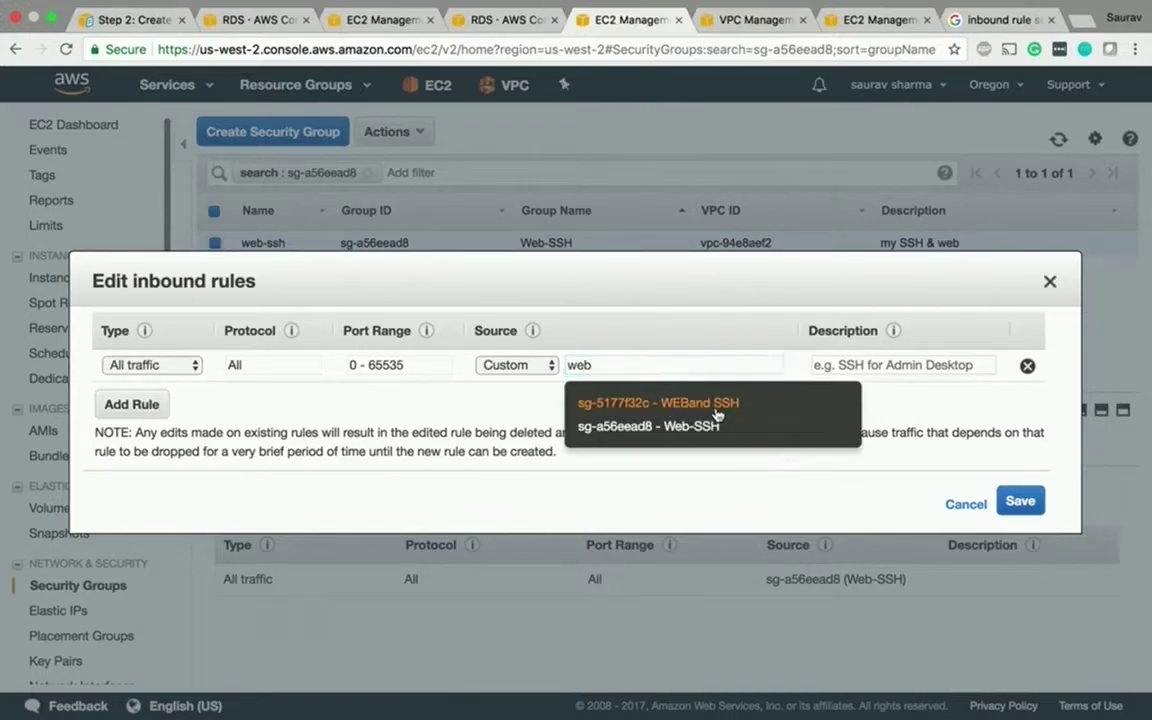
pyautogui.click(715, 404)
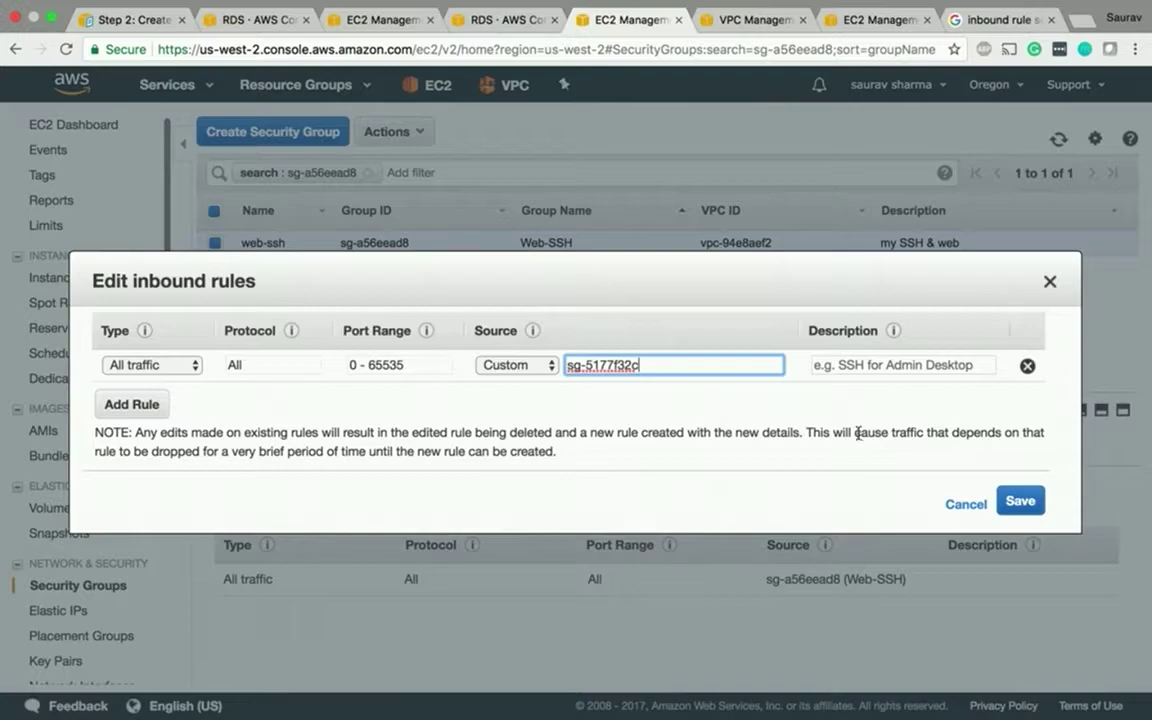
pyautogui.click(1013, 503)
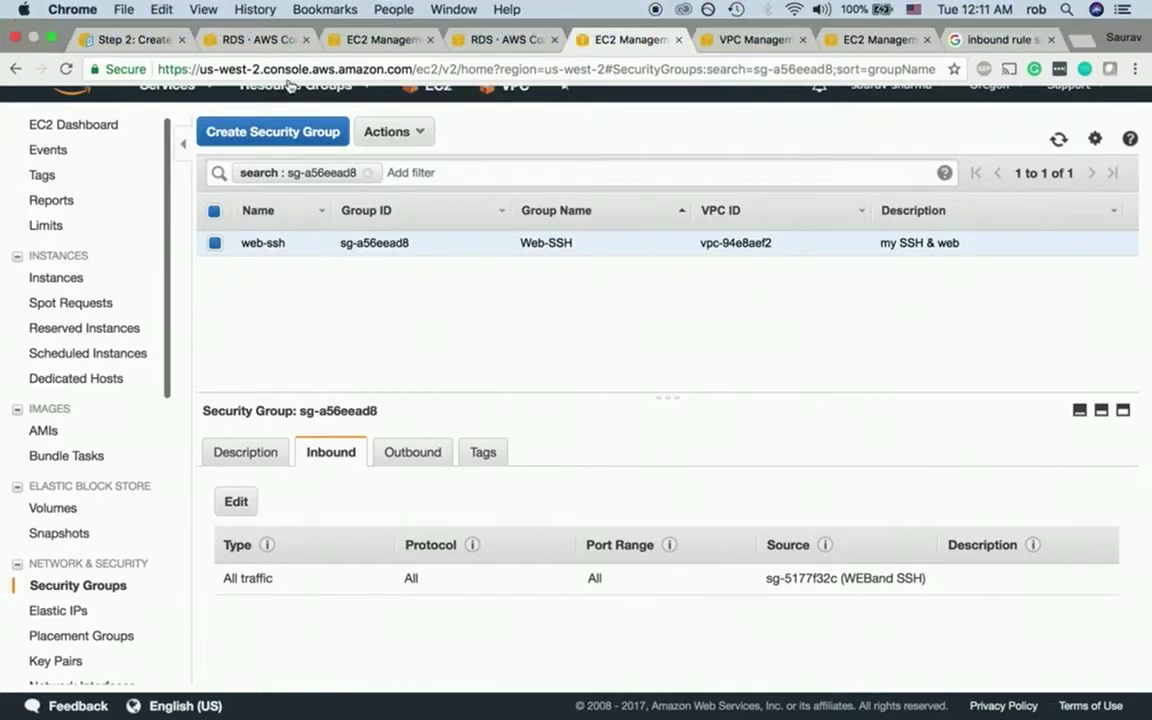
pyautogui.hotkey('ctrl', 'Left')
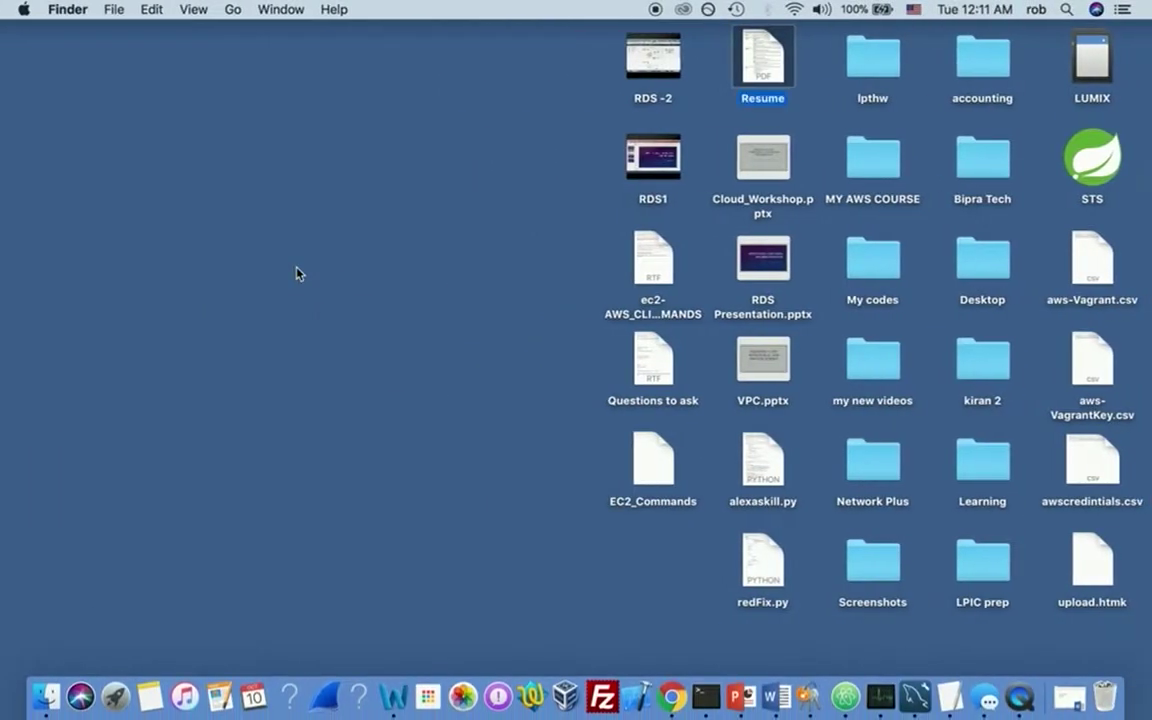
pyautogui.hotkey('ctrl', 'Right')
pyautogui.hotkey('ctrl', 'Left')
pyautogui.hotkey('ctrl', 'Left')
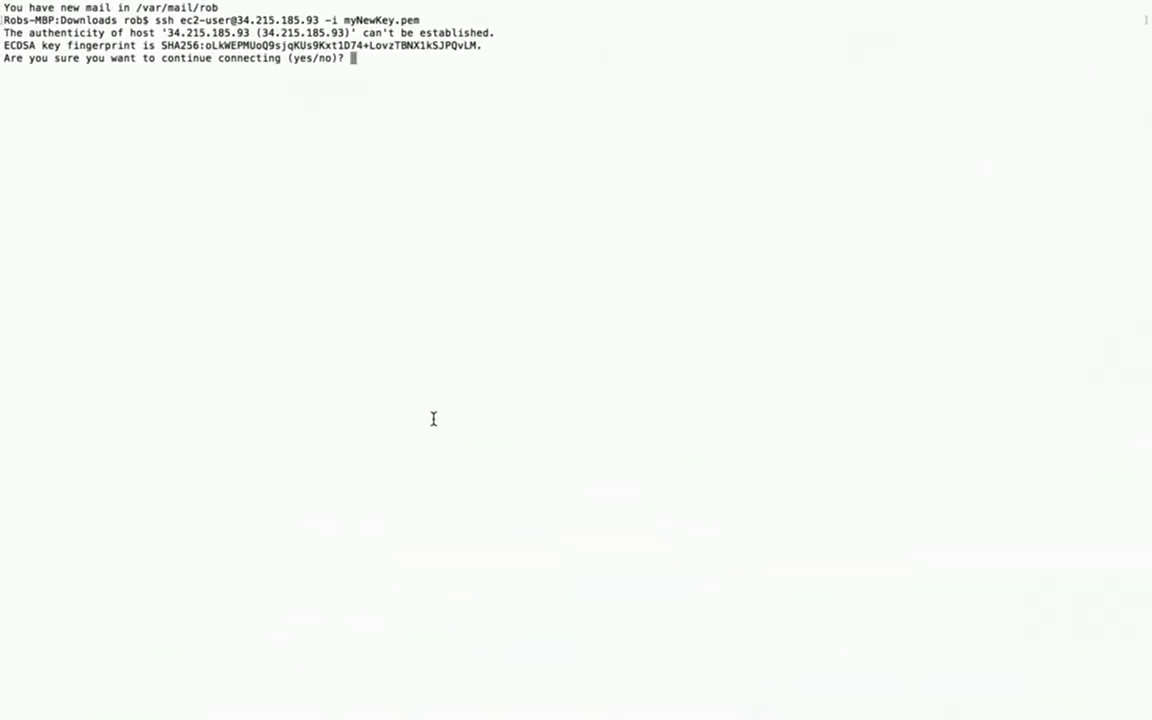
pyautogui.write('yes')
pyautogui.press('Return')
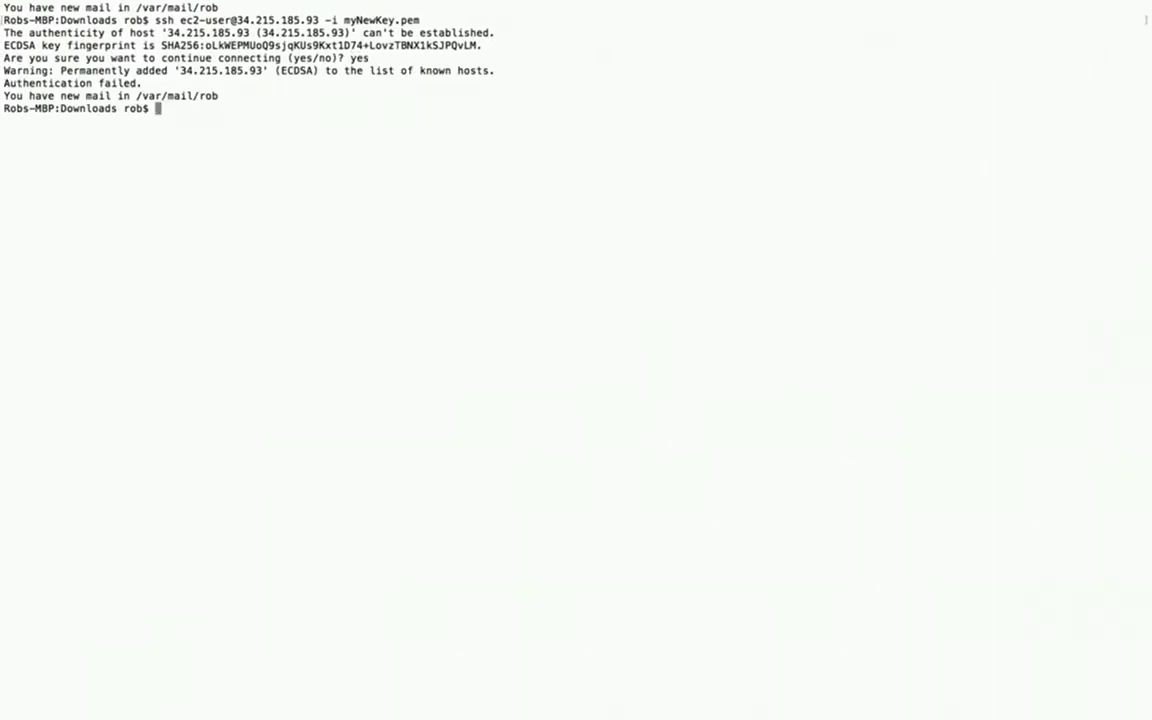
pyautogui.press('Up')
pyautogui.press('Return')
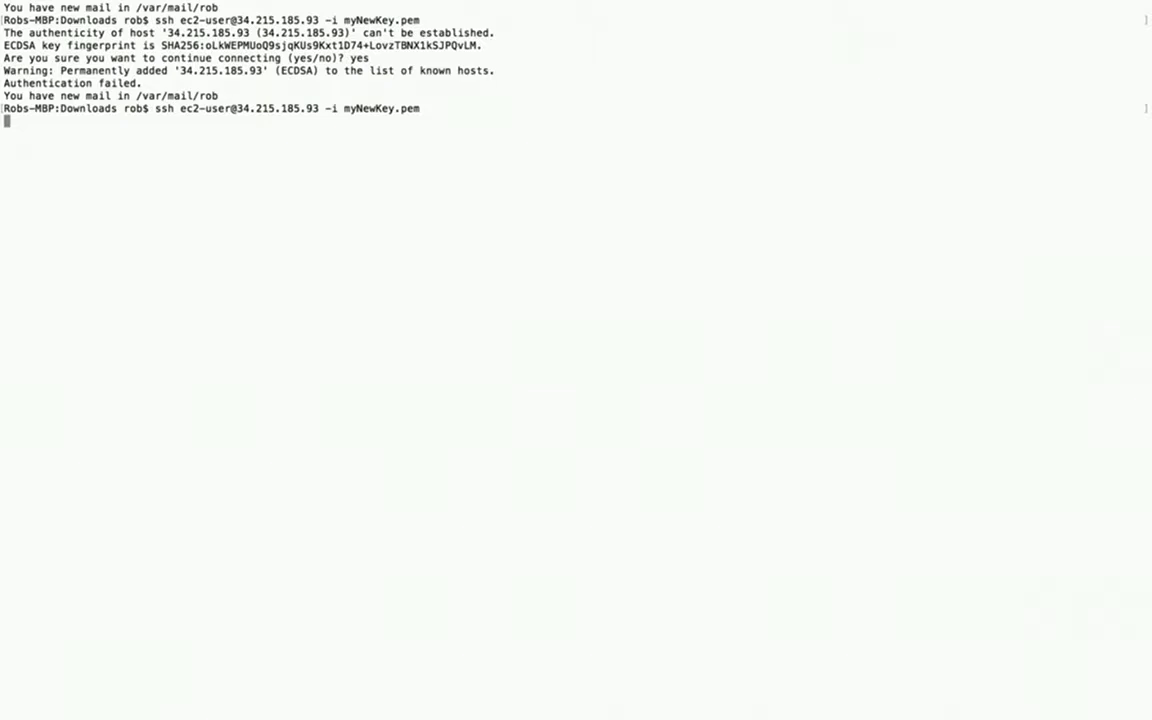
pyautogui.write('clear')
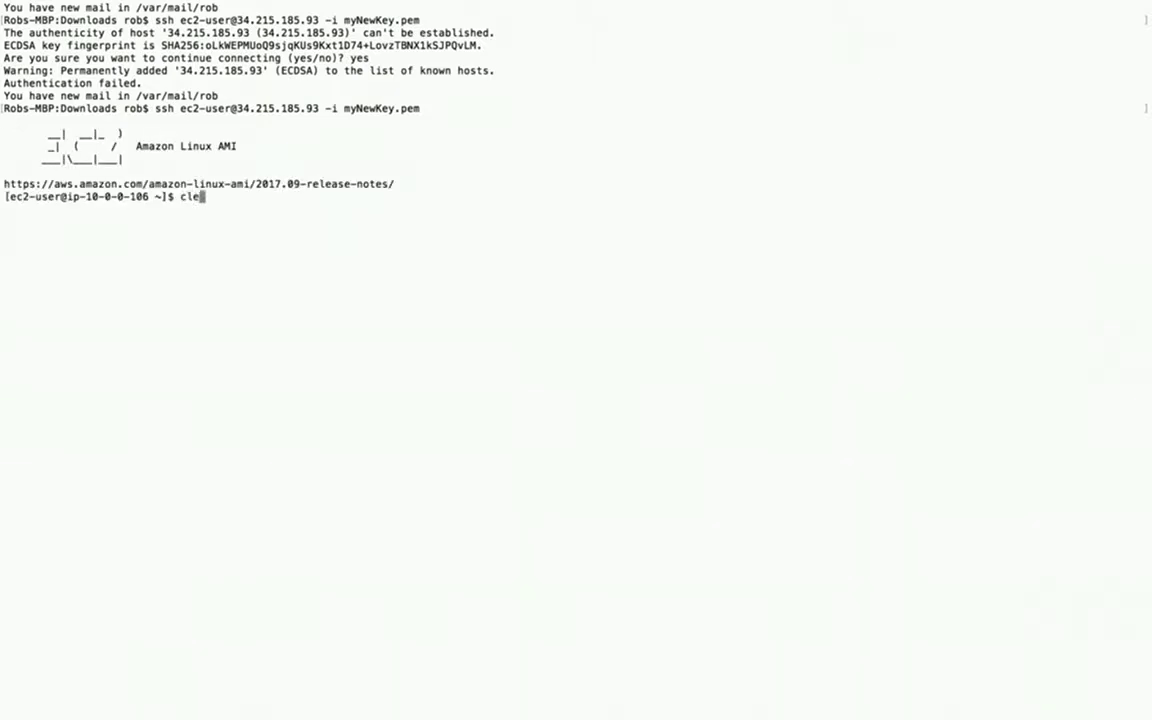
pyautogui.press('Return')
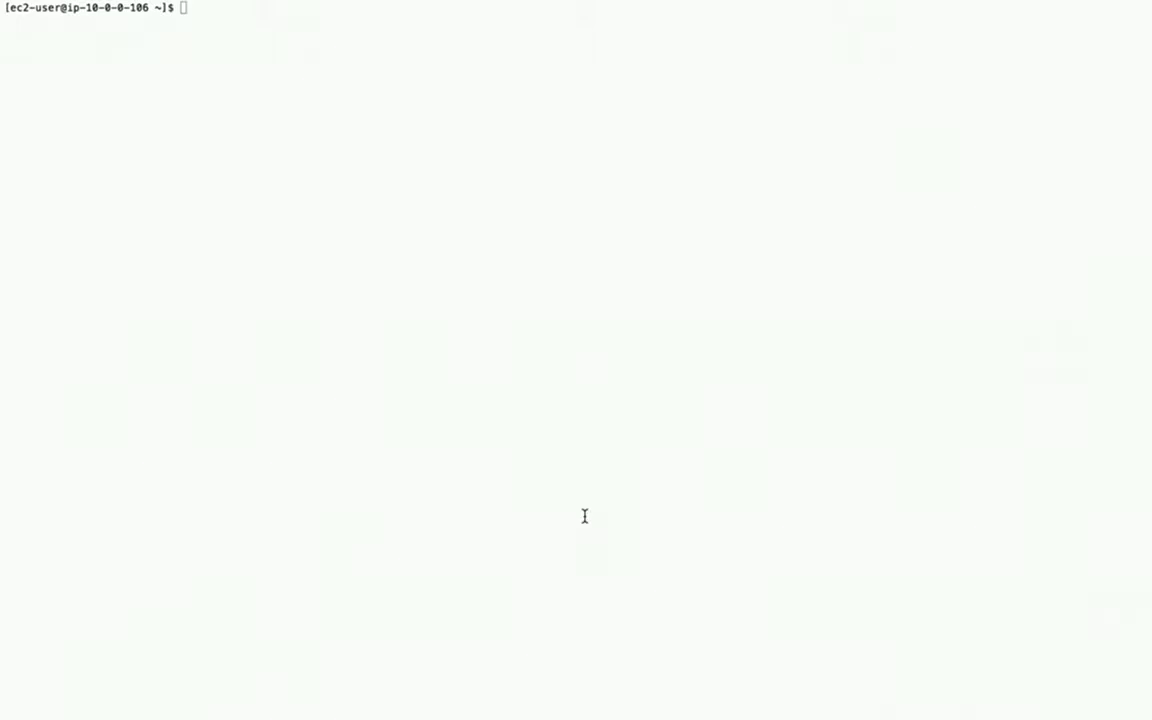
# - Install httpd24, php56 and php56-mysqlnd with sudo yum install -y
pyautogui.write('sudo yum install -y httpd24 php56 php56-mysqlnd')
pyautogui.press('Return')
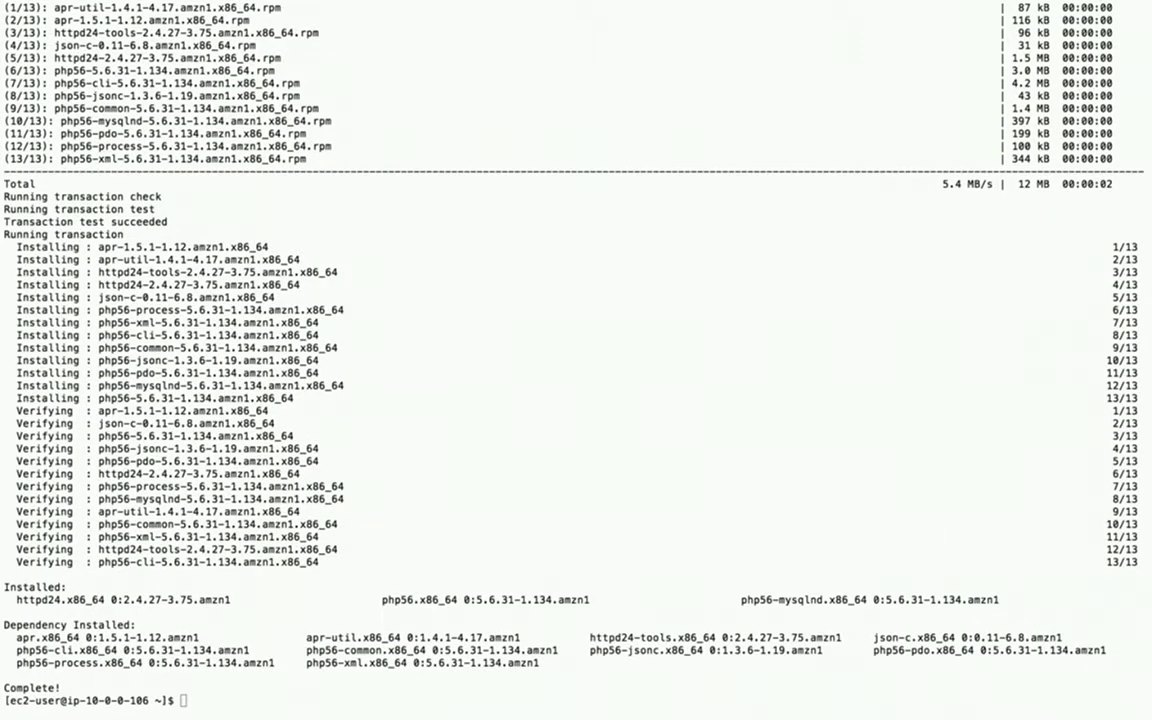
pyautogui.moveTo(880, 705)
pyautogui.click(265, 678)
# - Start the Apache web server with sudo service httpd start
pyautogui.write('sudo service httpd start')
pyautogui.press('Return')
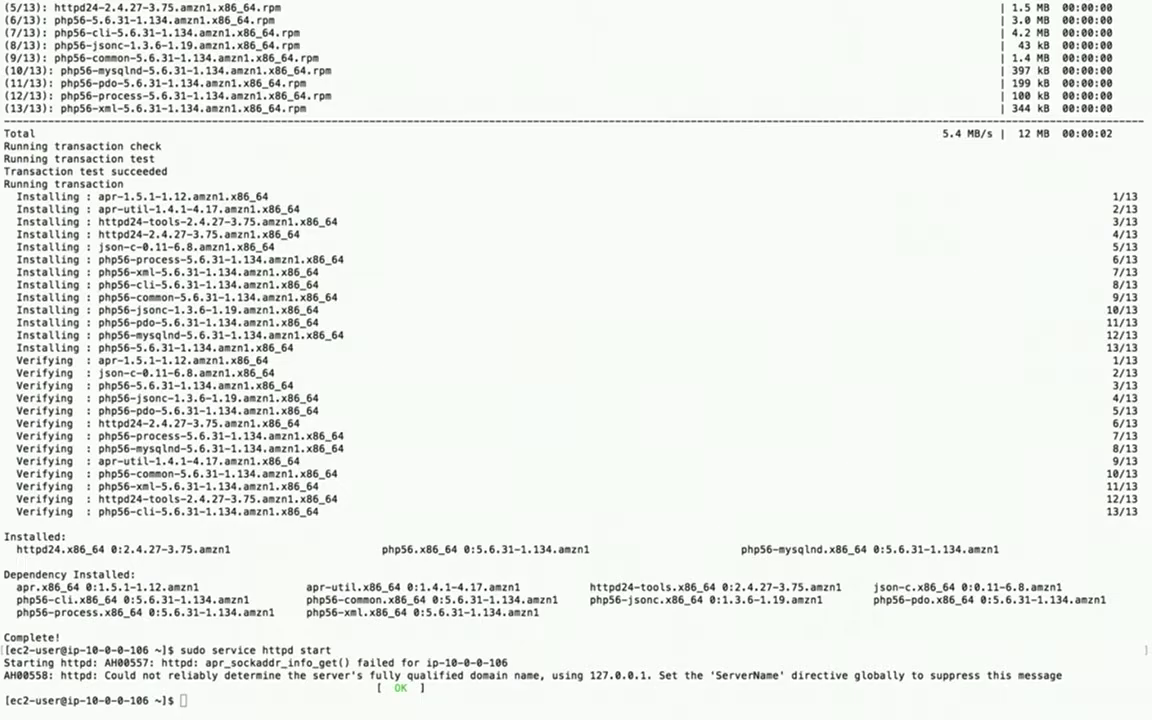
pyautogui.click(609, 699)
# - Clear the terminal and enable httpd at boot with 'sudo chkconfig httpd on'
pyautogui.write('clear')
pyautogui.press('Return')
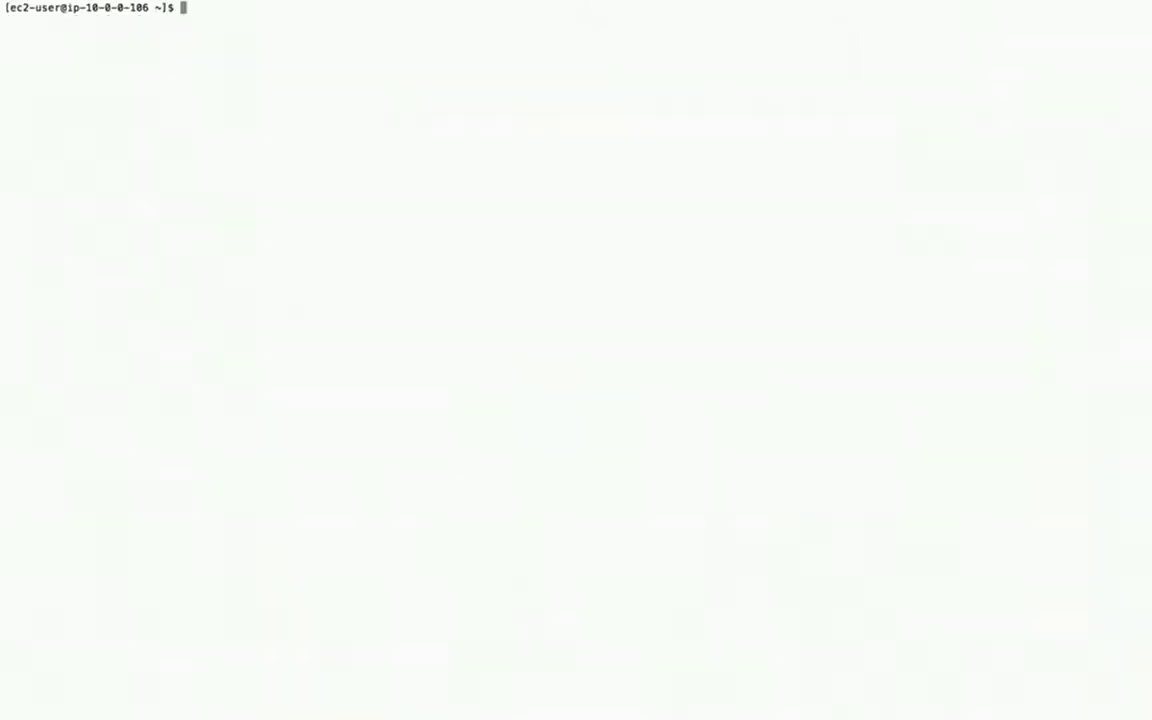
pyautogui.write('sudo chkconfig httpd on')
pyautogui.press('Return')
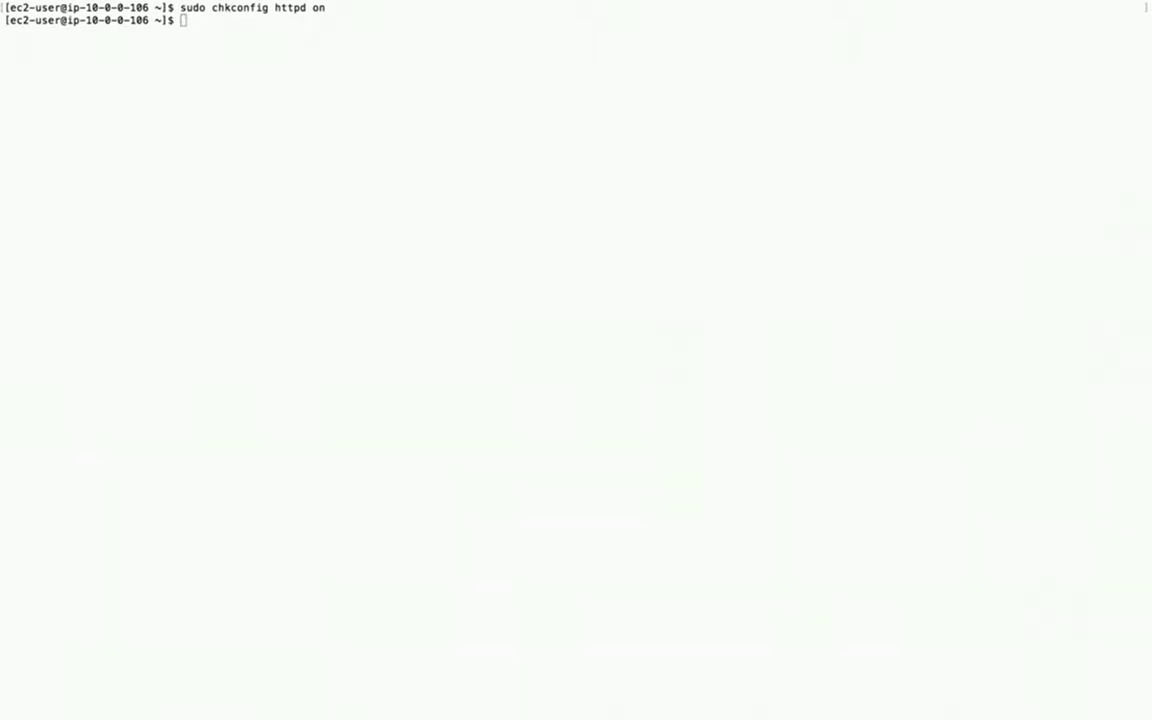
pyautogui.click(666, 512)
pyautogui.write('sudo groupadd www')
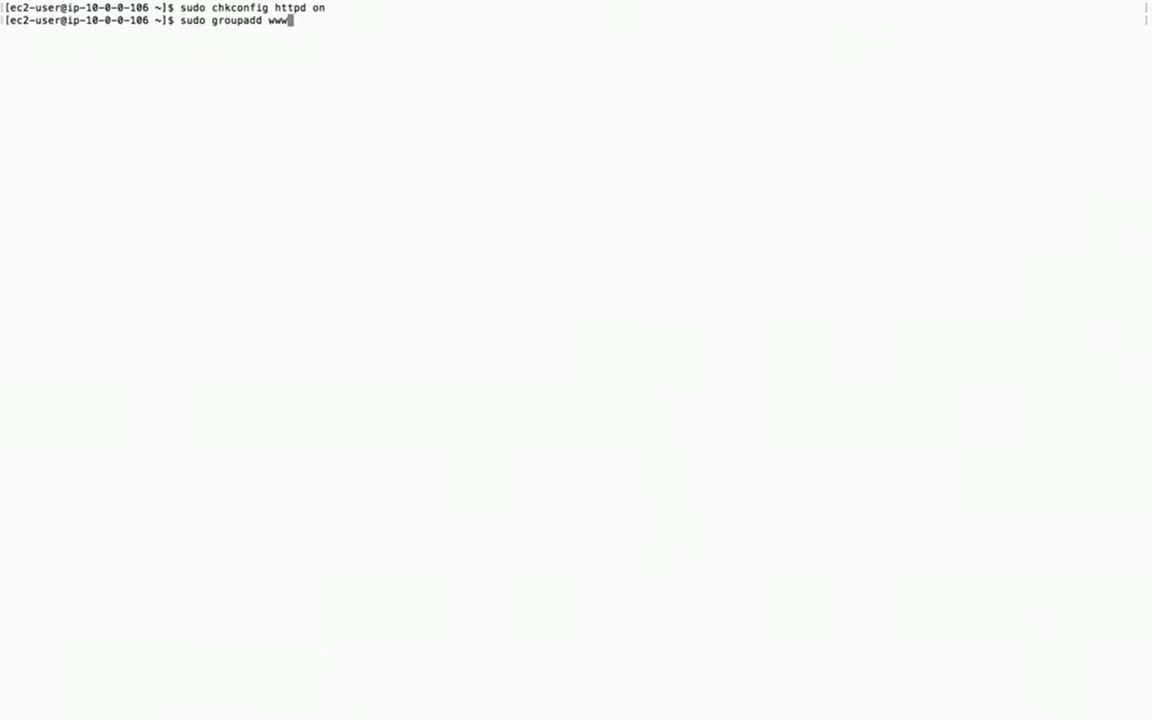
pyautogui.press('Return')
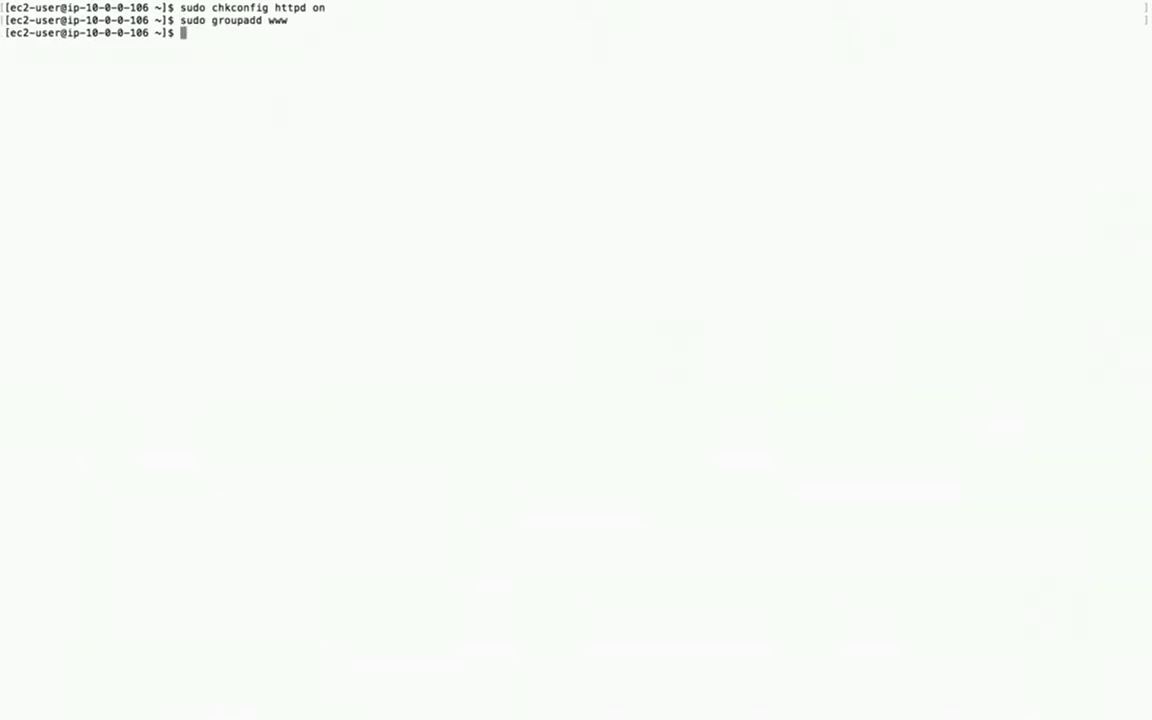
pyautogui.press('super+Tab')
pyautogui.click(653, 273)
pyautogui.write('sudo usermod -a -G www ec2-user')
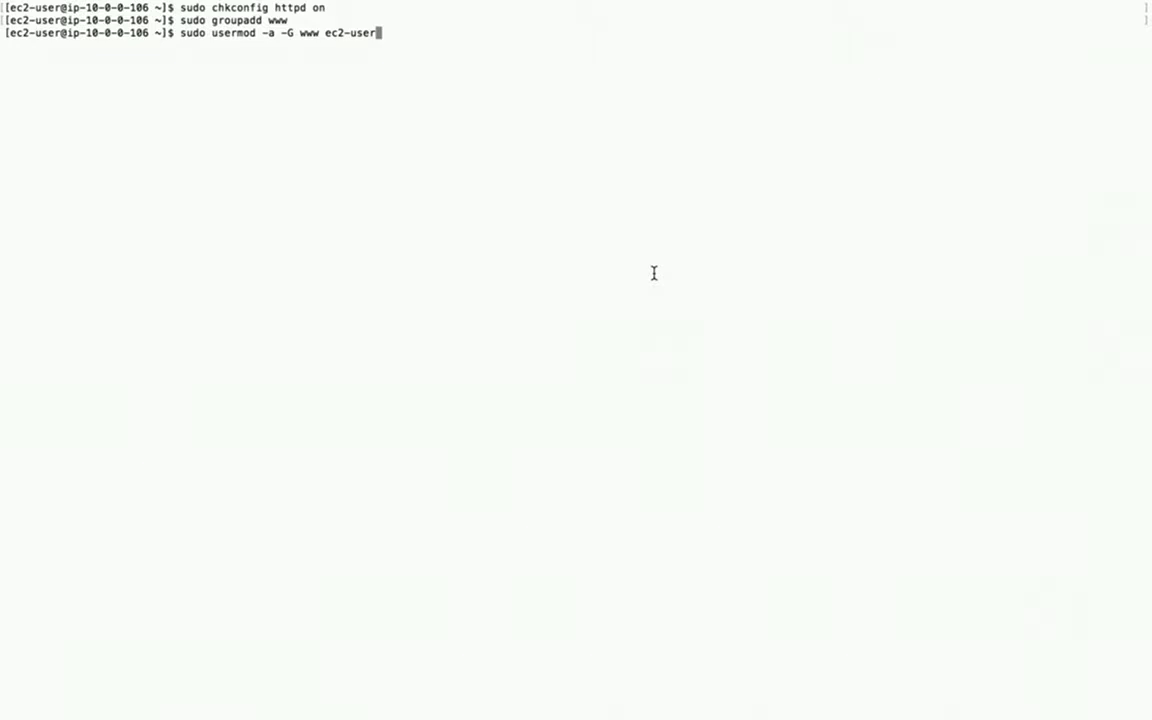
pyautogui.press('Return')
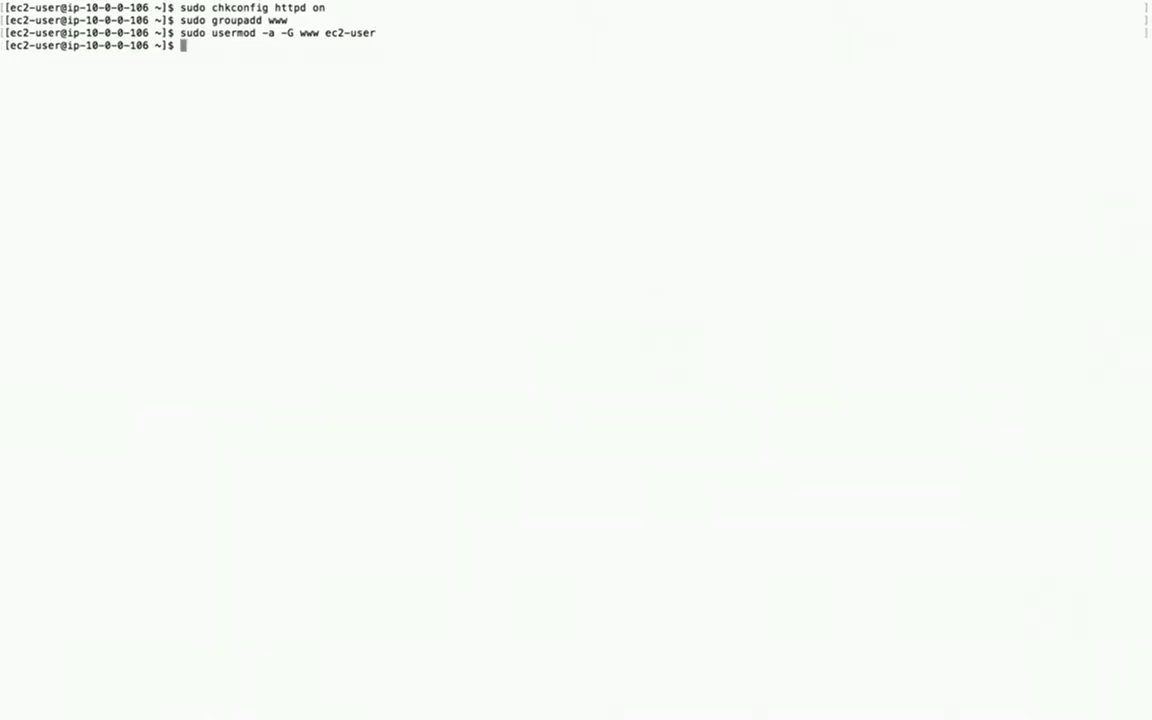